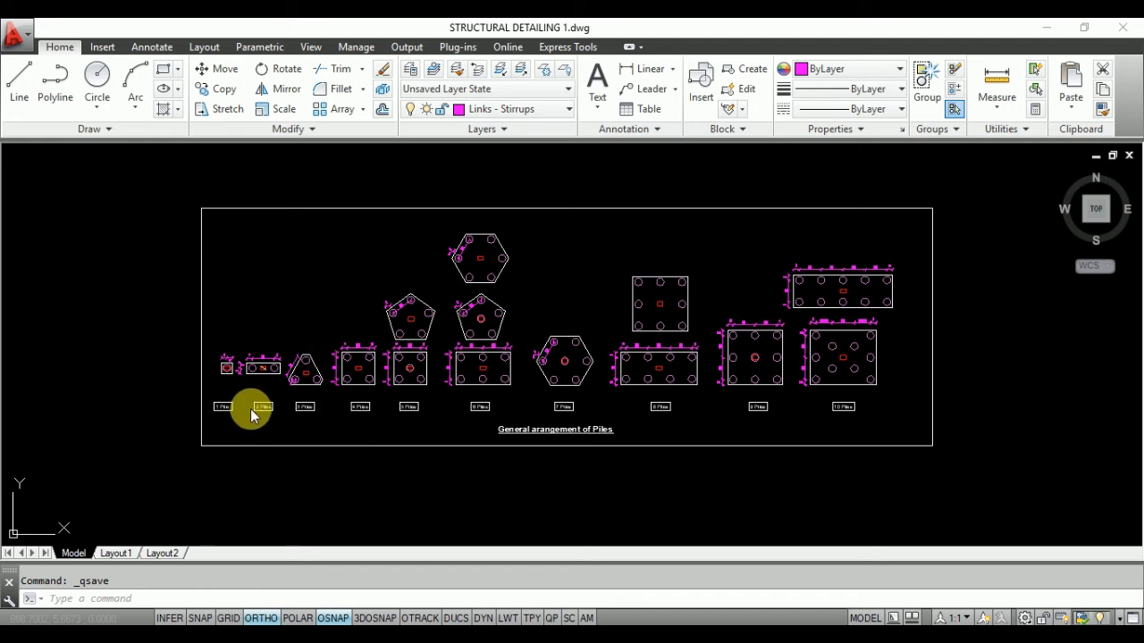
Step: Look over the general arrangement of pile caps, from the 1-pile layout to the 10-pile layout
scroll(180, 375, "up", 8)
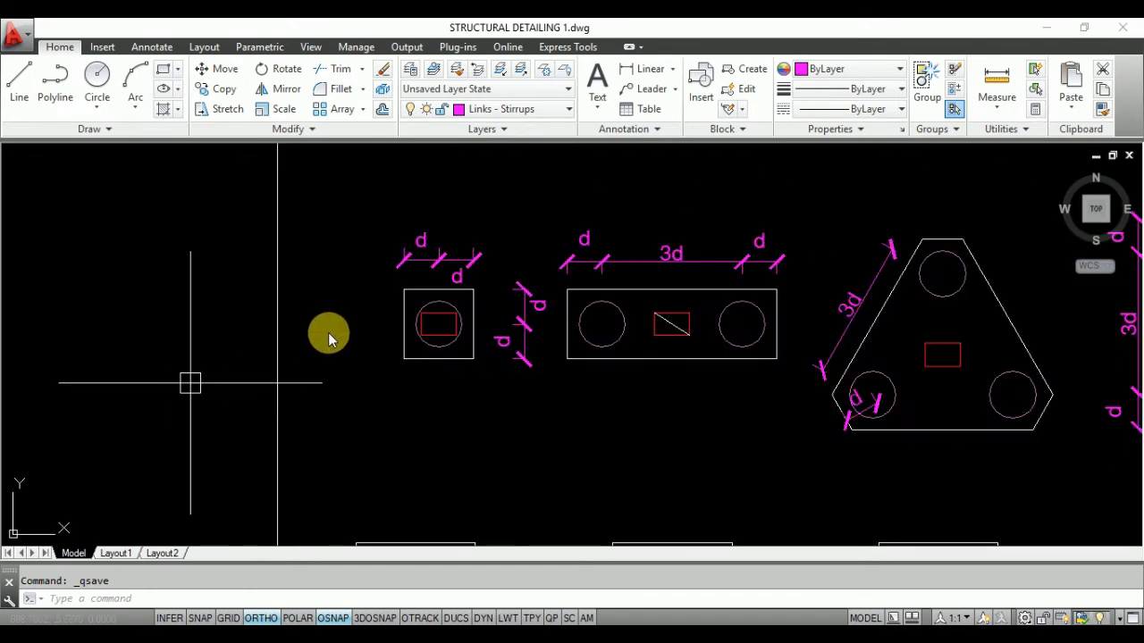
scroll(226, 344, "down", 2)
scroll(228, 344, "down", 2)
scroll(325, 403, "up", 2)
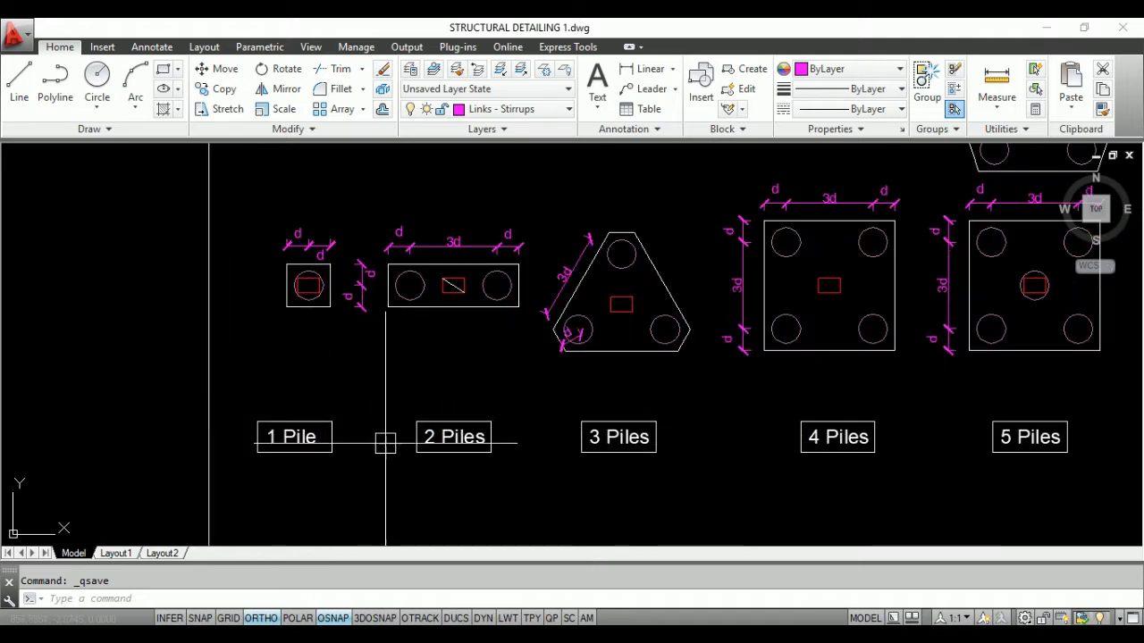
scroll(385, 443, "down", 4)
scroll(863, 433, "up", 5)
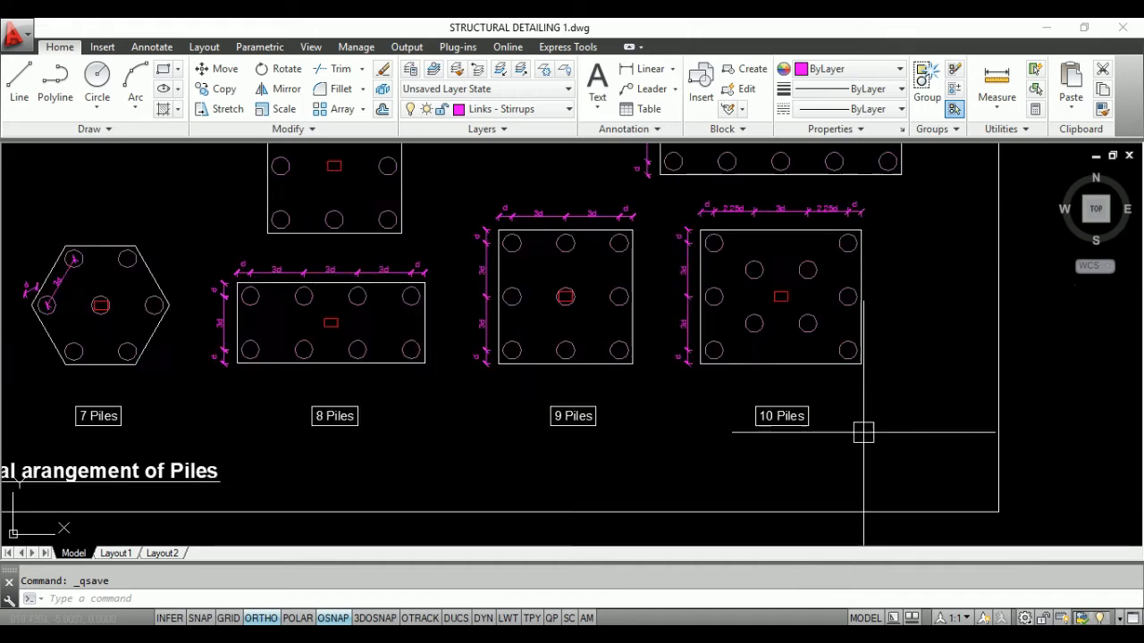
scroll(994, 413, "down", 4)
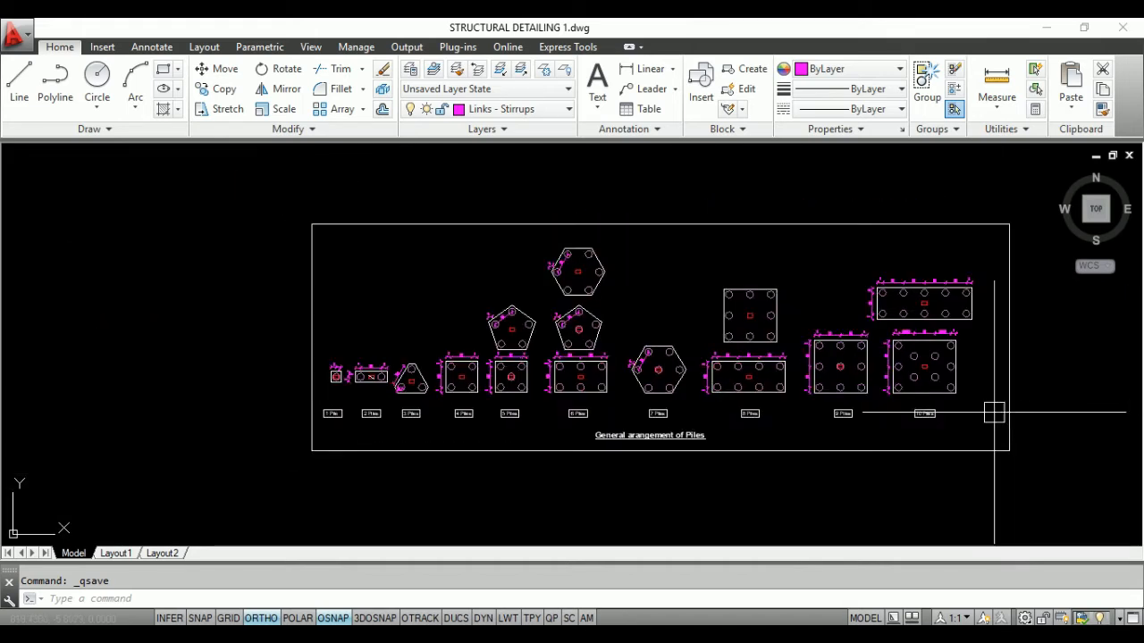
scroll(339, 388, "up", 4)
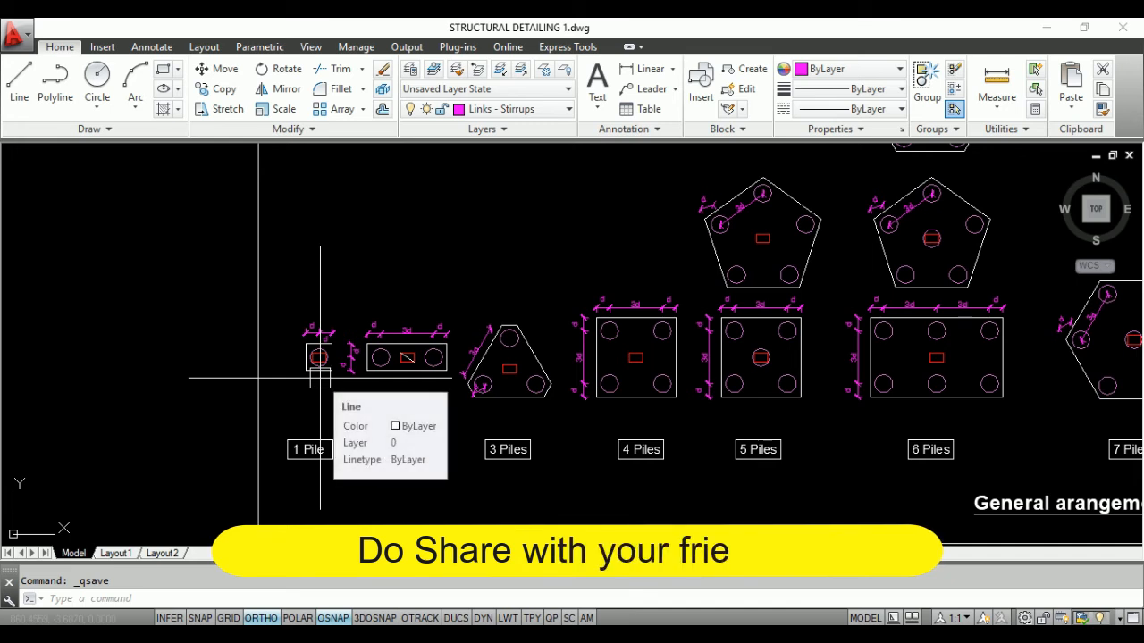
scroll(289, 358, "up", 4)
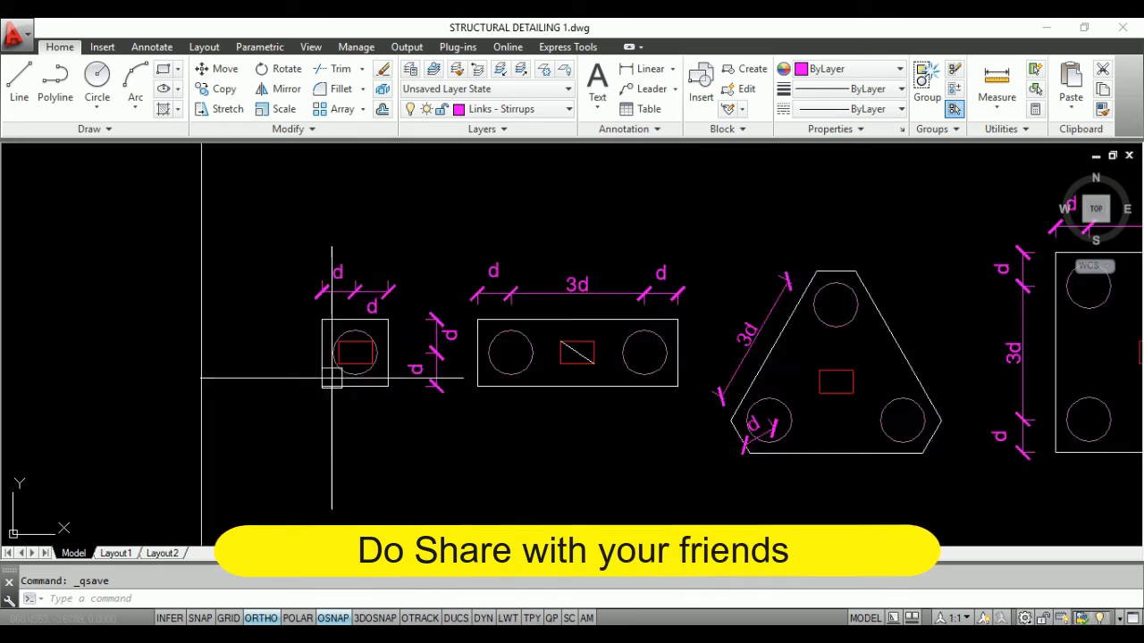
scroll(447, 238, "down", 2)
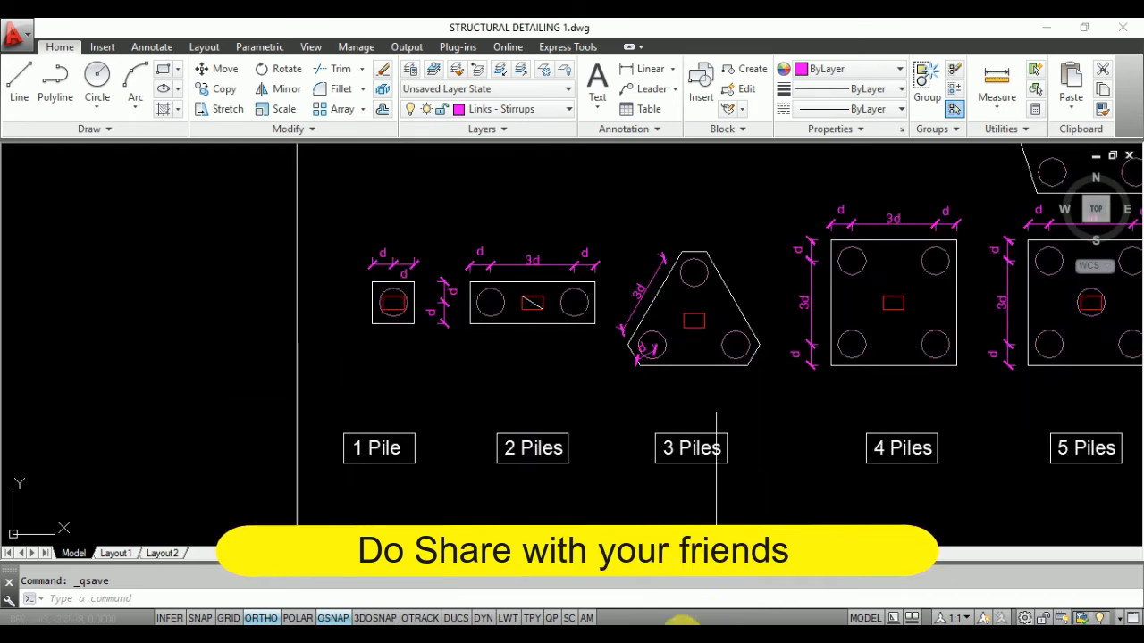
Step: Switch to the FOUNDATION DESIGN.xlsx workbook in Spreadsheets and review the pile spacing and edge distance rules on the Pile foundation sheet
left_click(655, 626)
scroll(417, 340, "down", 1)
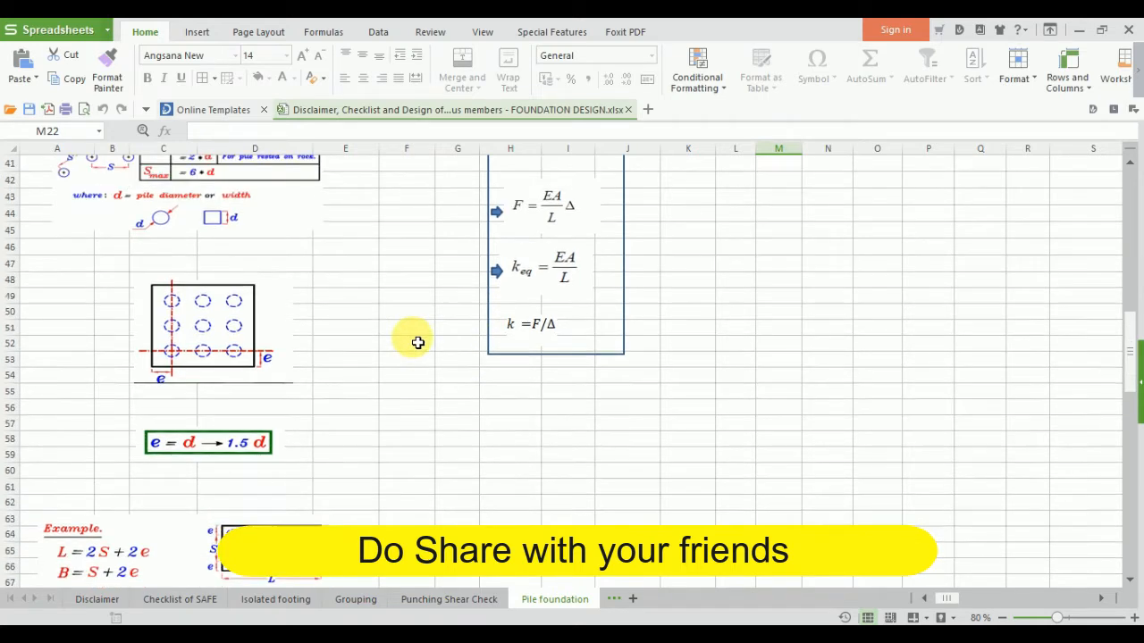
scroll(375, 343, "up", 3)
scroll(378, 347, "down", 4)
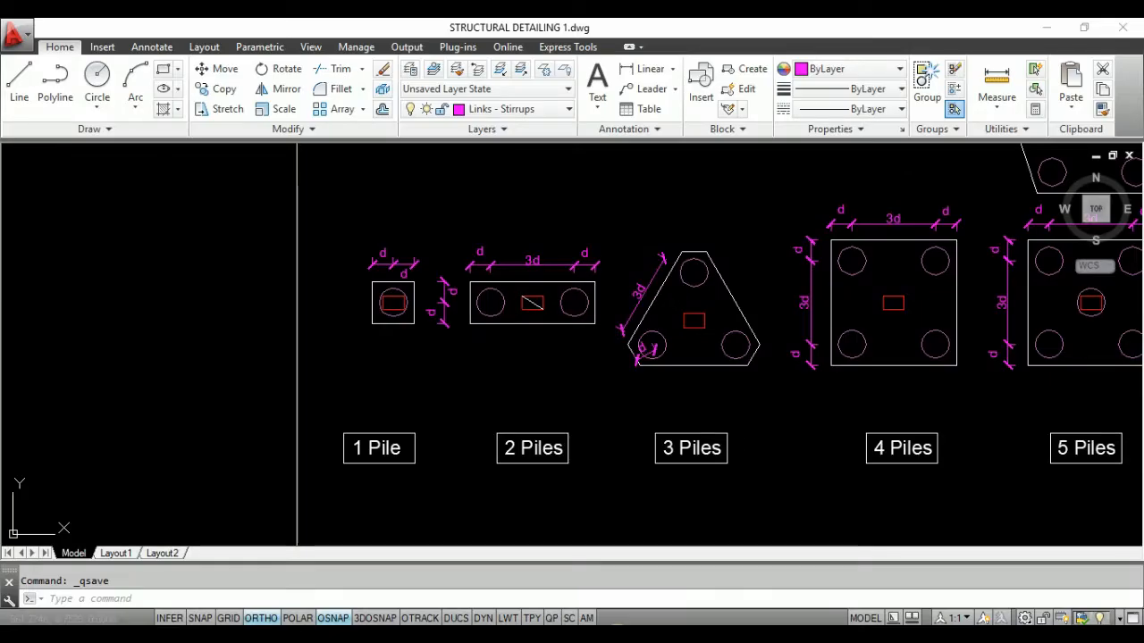
Step: Return to the AutoCAD drawing and erase the diagonal line inside the red column rectangle of the 2-pile cap
scroll(384, 301, "up", 3)
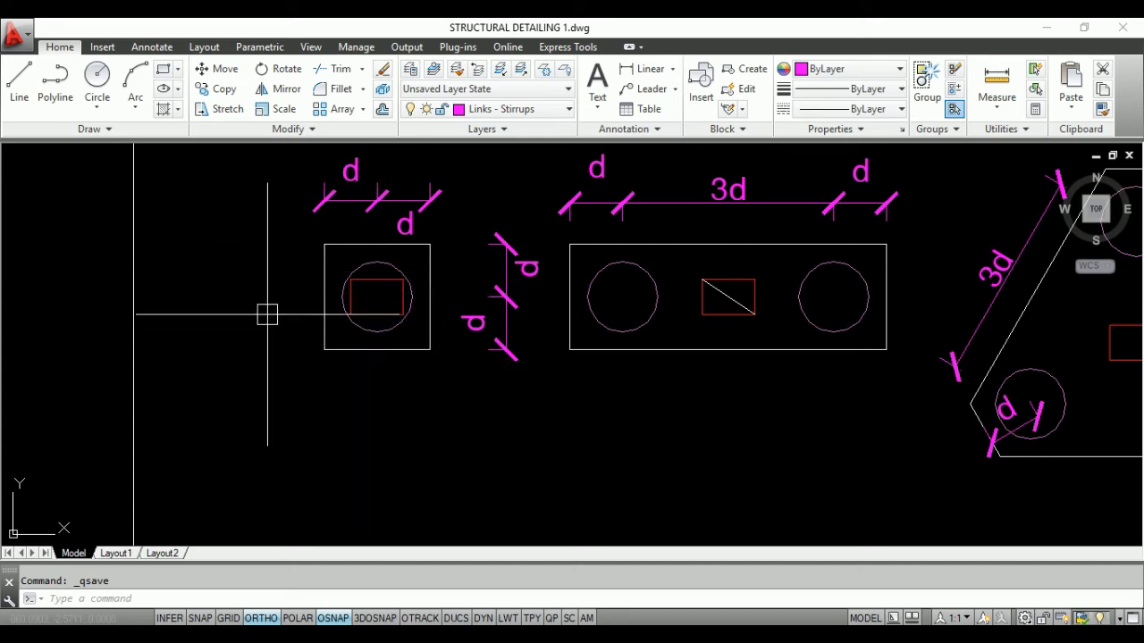
scroll(248, 357, "down", 3)
scroll(593, 353, "up", 3)
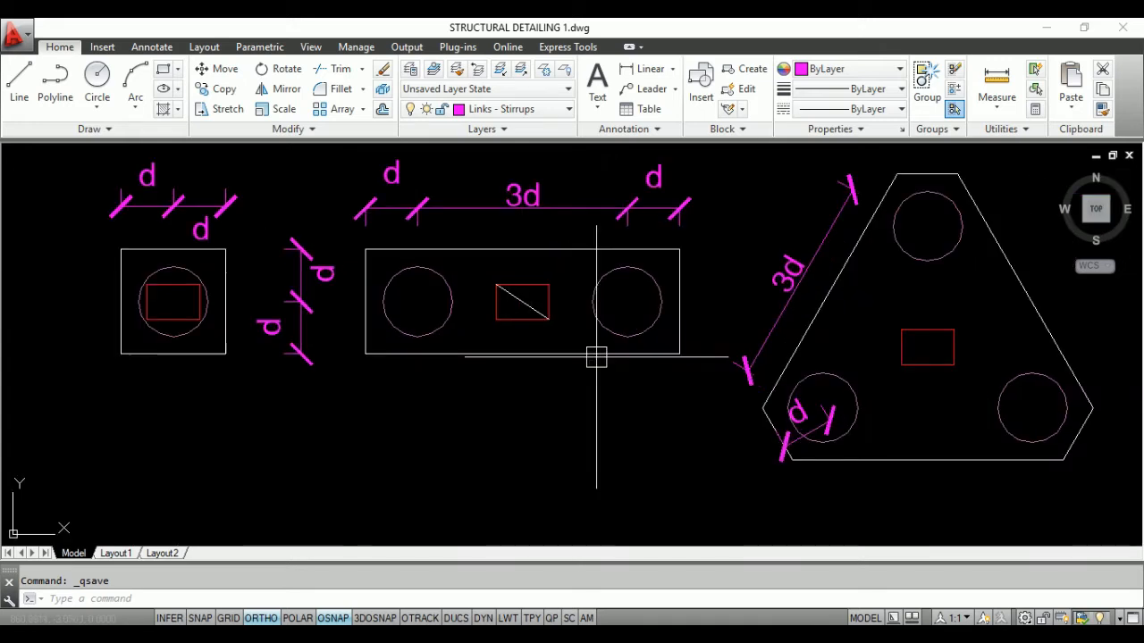
left_click(521, 302)
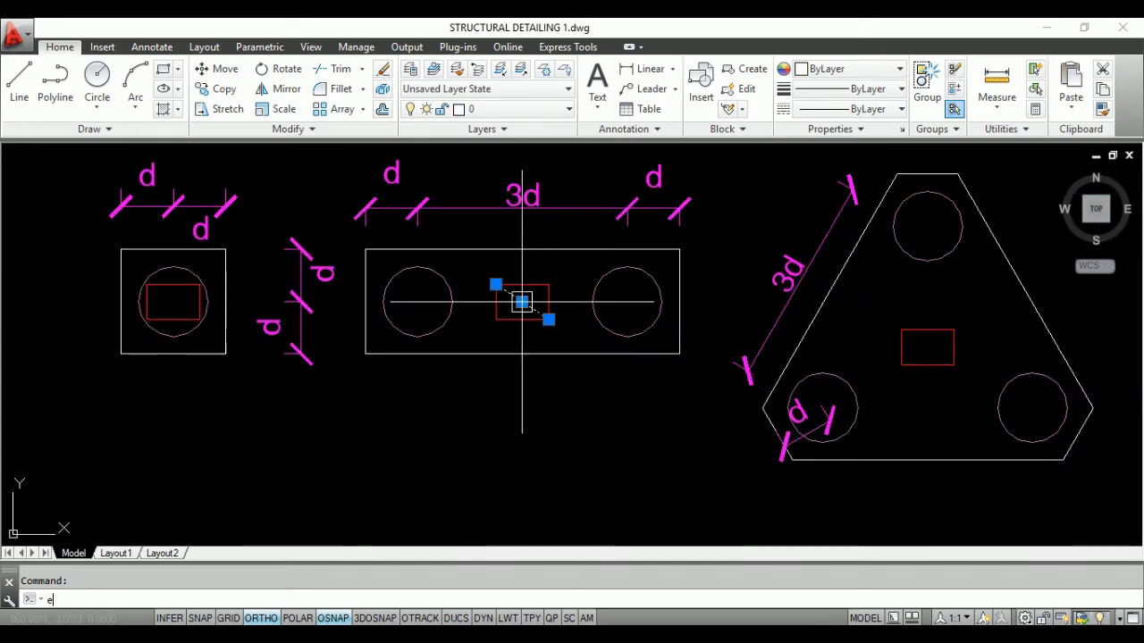
key("Return")
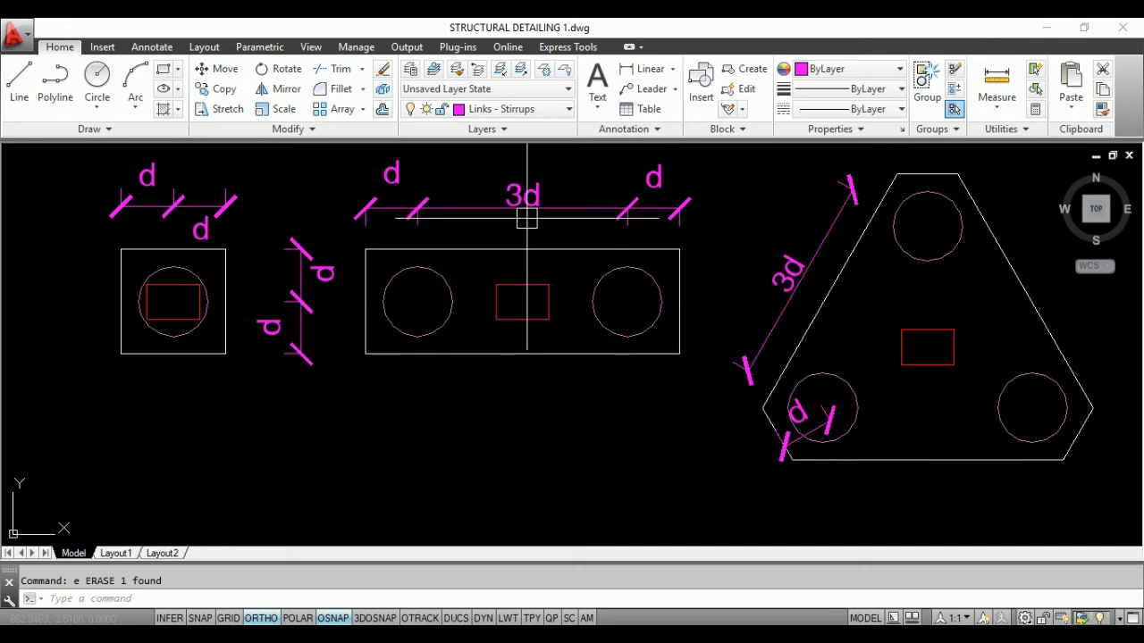
Step: Check the 2-pile cap's spacing against the pile spacing limits in the Spreadsheets workbook
left_click_drag(516, 344, 544, 216)
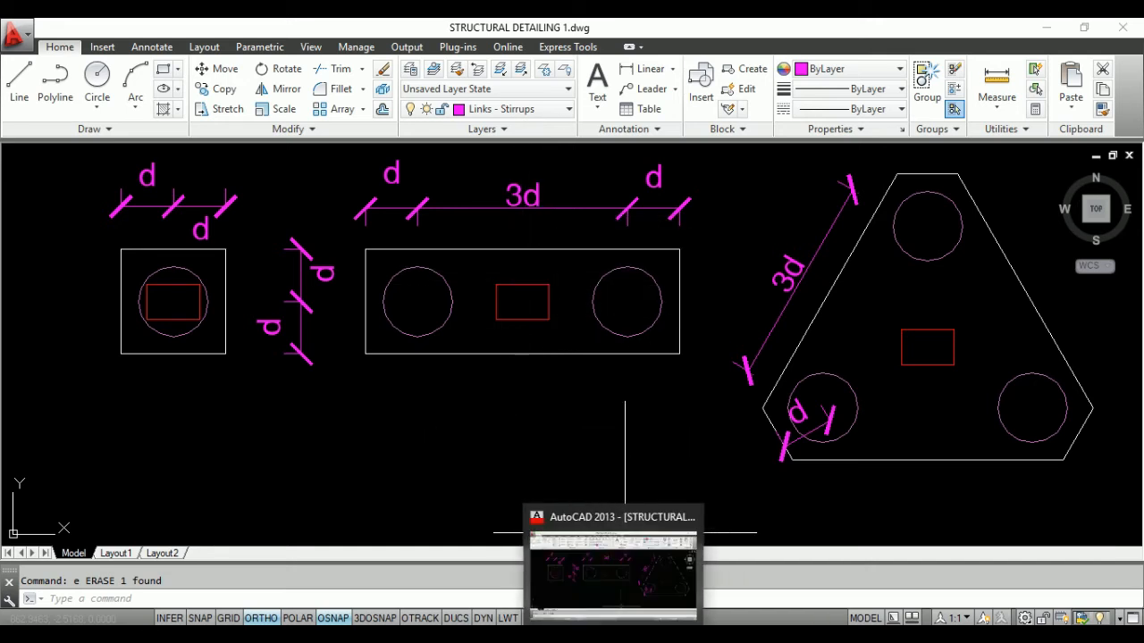
left_click(581, 637)
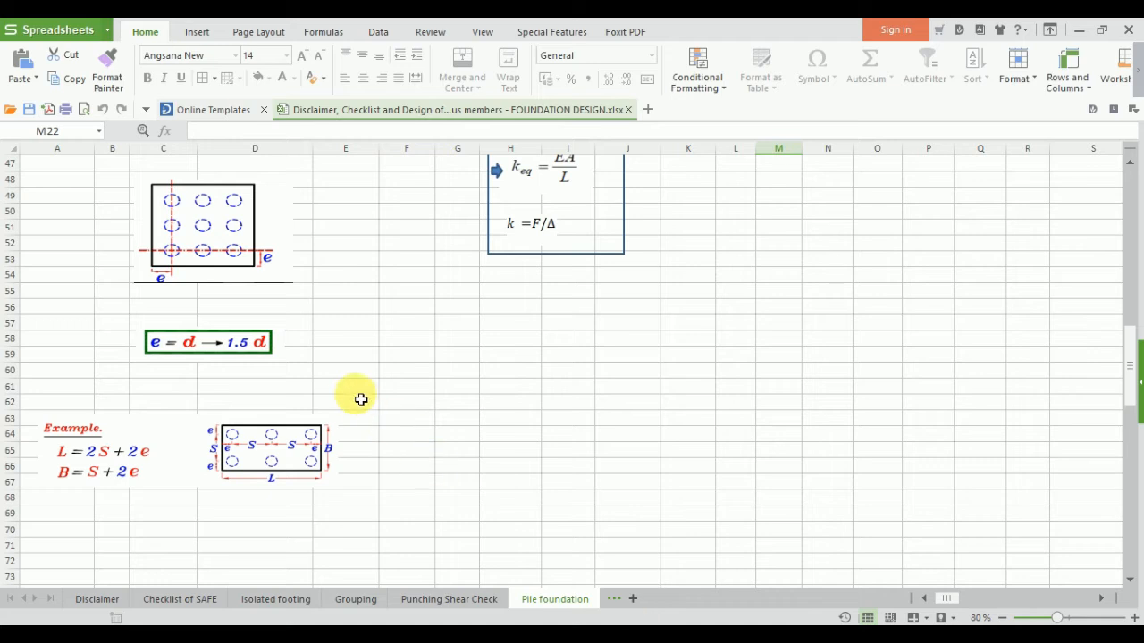
scroll(360, 400, "up", 5)
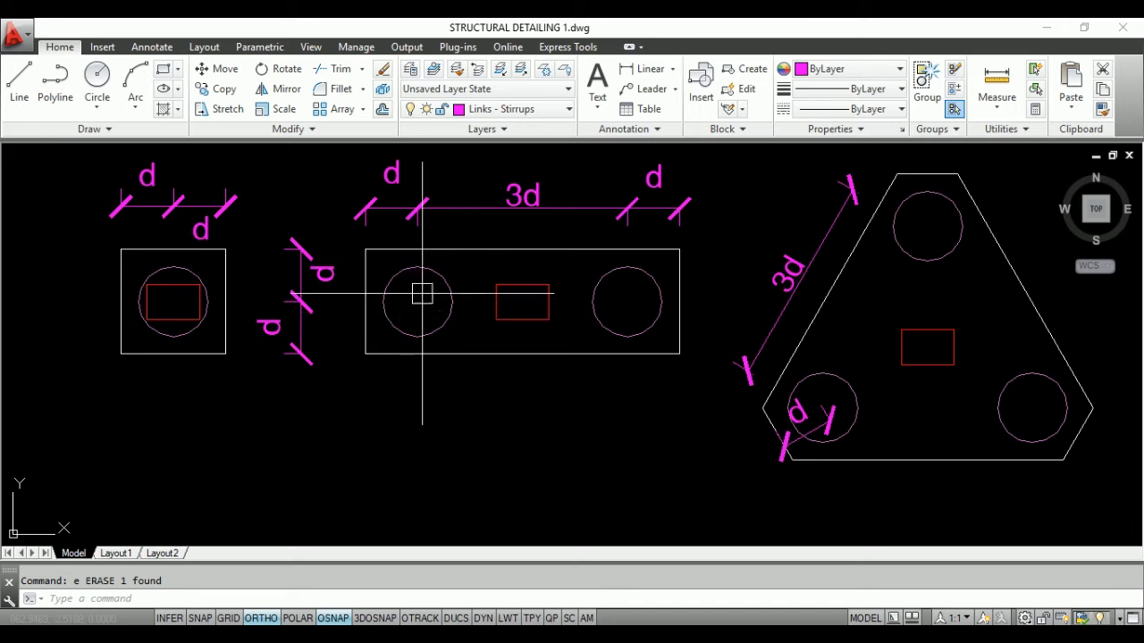
Step: Back in the AutoCAD drawing, examine the pile spacing and edge distances of the 2-, 3- and 4-pile caps
scroll(335, 348, "down", 2)
mouse_move(469, 353)
middle_mouse_down()
mouse_move(238, 327)
mouse_move(256, 307)
middle_mouse_up()
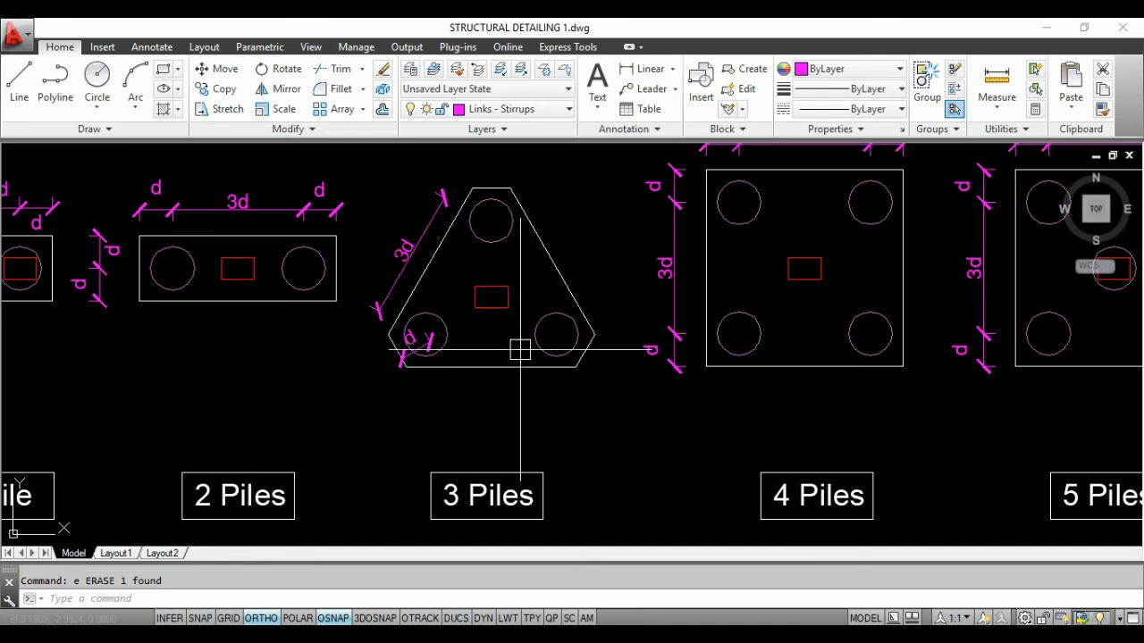
scroll(472, 381, "down", 2)
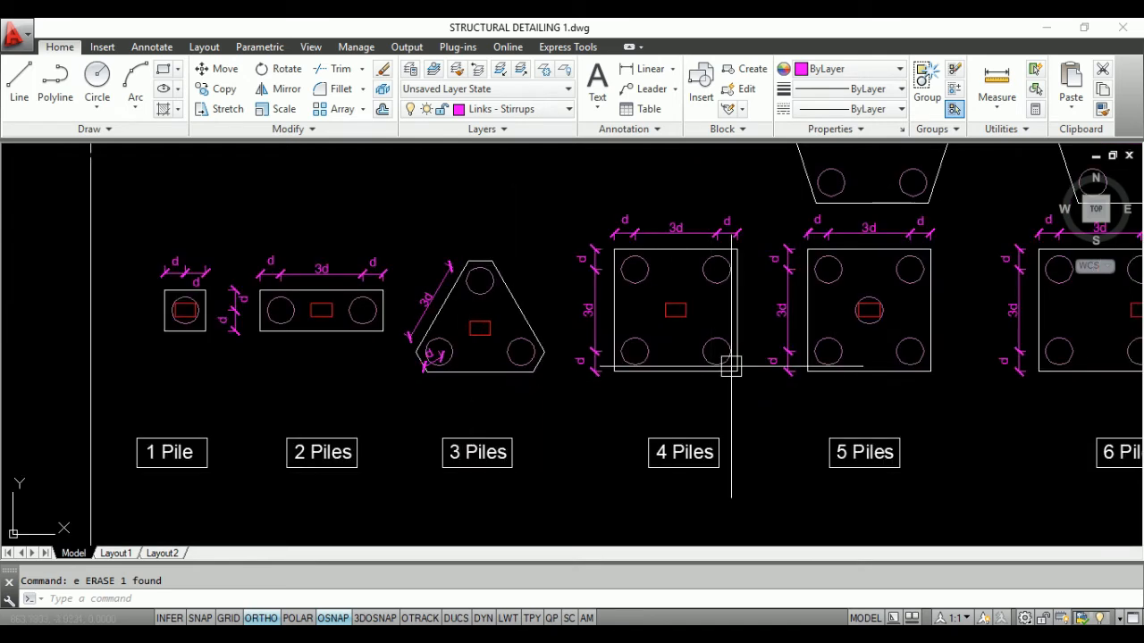
scroll(652, 389, "up", 2)
scroll(652, 389, "down", 2)
middle_click_drag(659, 391, 544, 383)
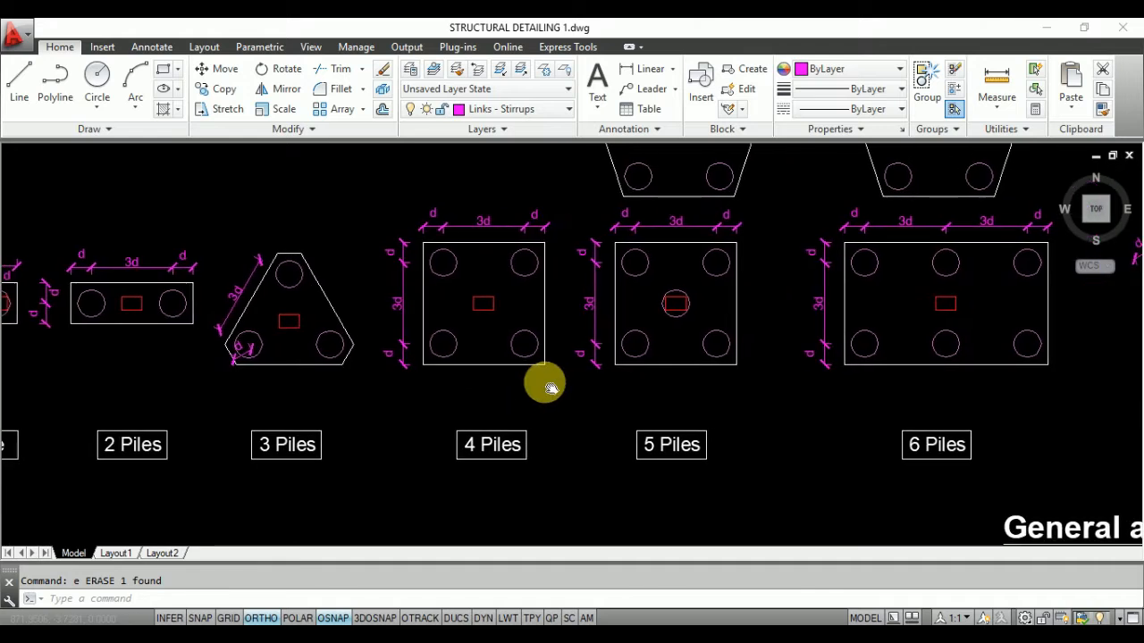
scroll(670, 409, "down", 2)
middle_click_drag(735, 322, 670, 349)
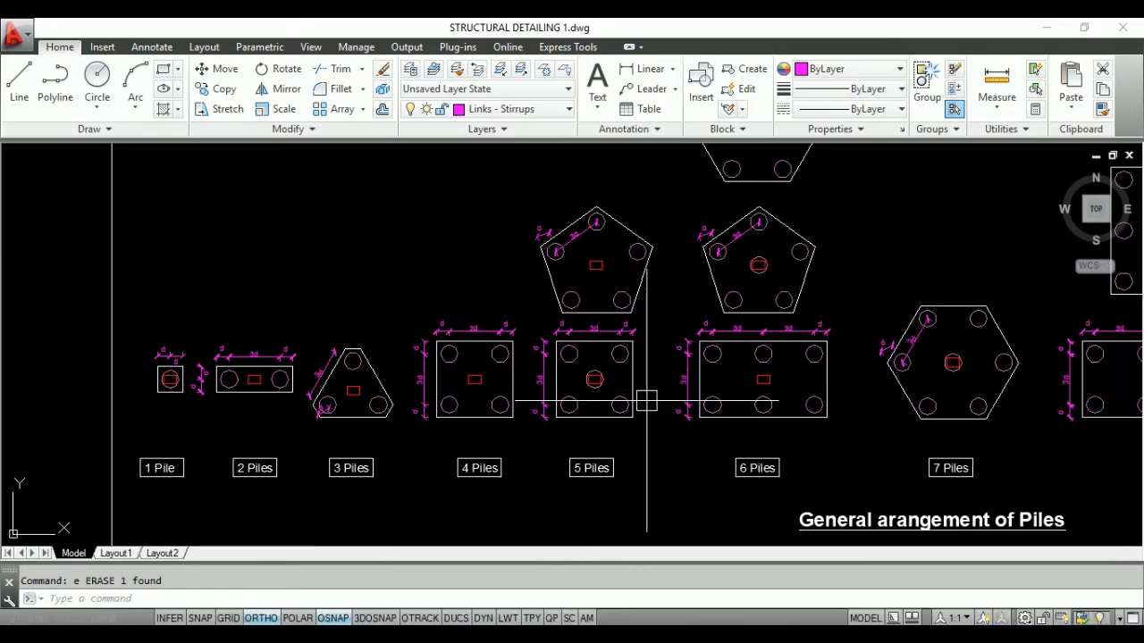
Step: Examine the alternative 5- and 6-pile cap layouts, including the square, rectangular, pentagonal and hexagonal shapes
scroll(626, 399, "up", 2)
scroll(572, 352, "down", 2)
scroll(584, 383, "up", 2)
mouse_move(645, 258)
middle_mouse_down()
mouse_move(628, 326)
mouse_move(609, 325)
middle_mouse_up()
scroll(573, 366, "down", 2)
mouse_move(760, 388)
middle_mouse_down()
mouse_move(685, 393)
mouse_move(694, 421)
middle_mouse_up()
scroll(615, 485, "up", 4)
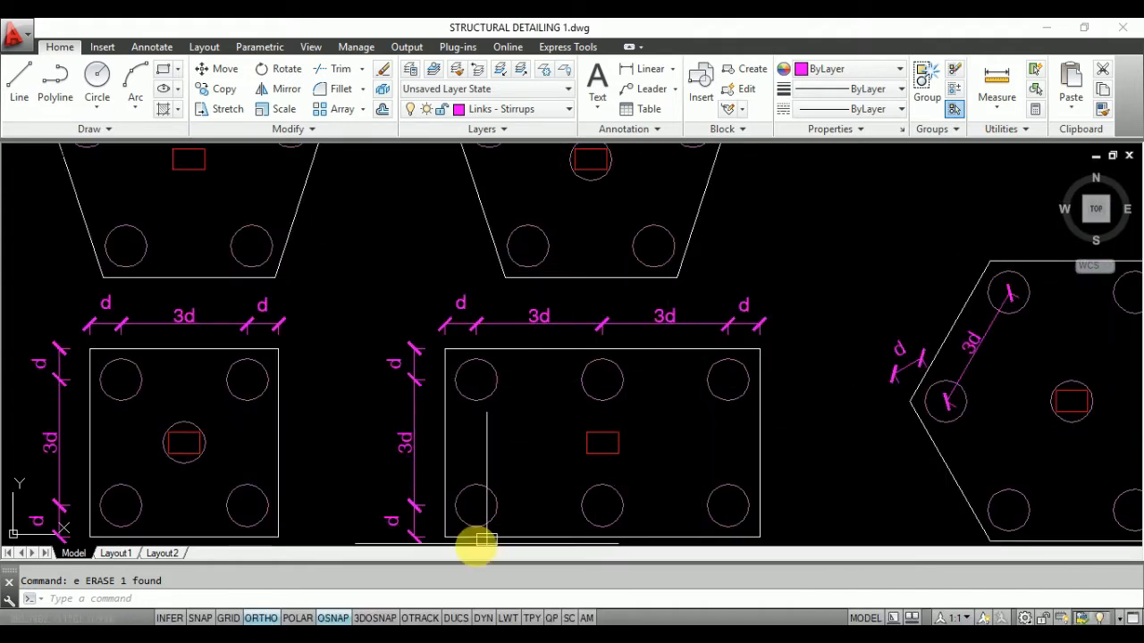
mouse_move(748, 519)
middle_mouse_down()
mouse_move(717, 401)
mouse_move(705, 426)
middle_mouse_up()
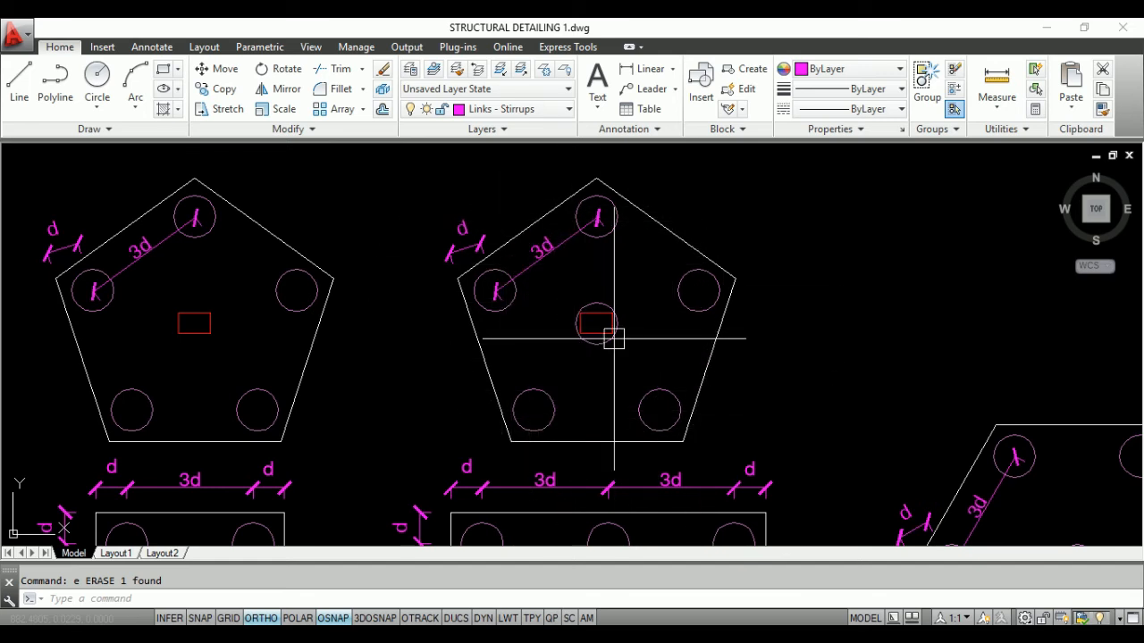
scroll(605, 401, "down", 3)
middle_click_drag(608, 337, 610, 400)
scroll(587, 281, "up", 3)
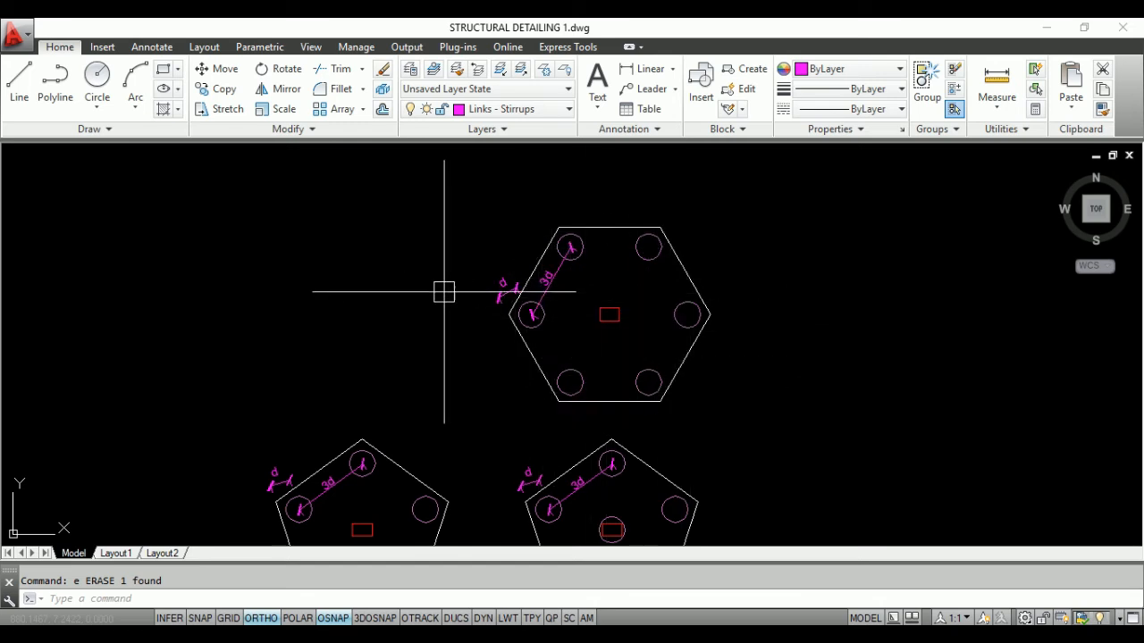
scroll(444, 291, "down", 4)
scroll(623, 480, "up", 4)
middle_click_drag(623, 479, 653, 452)
scroll(666, 411, "down", 2)
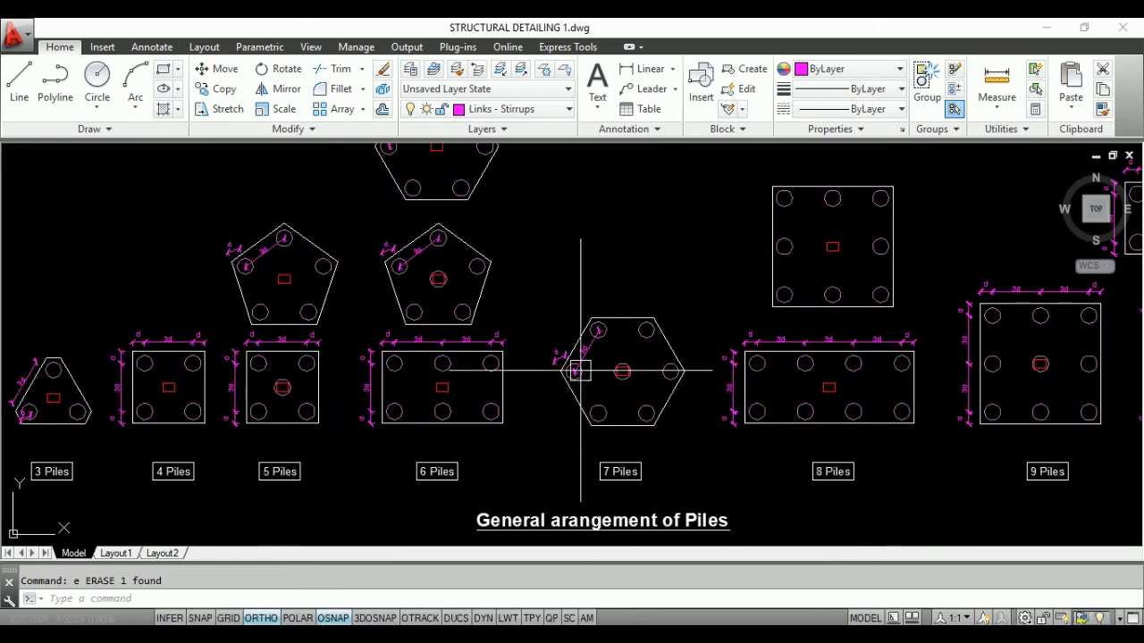
Step: Examine the hexagonal 7-pile cap, both 8-pile layouts and the square 9-pile cap
scroll(616, 385, "up", 2)
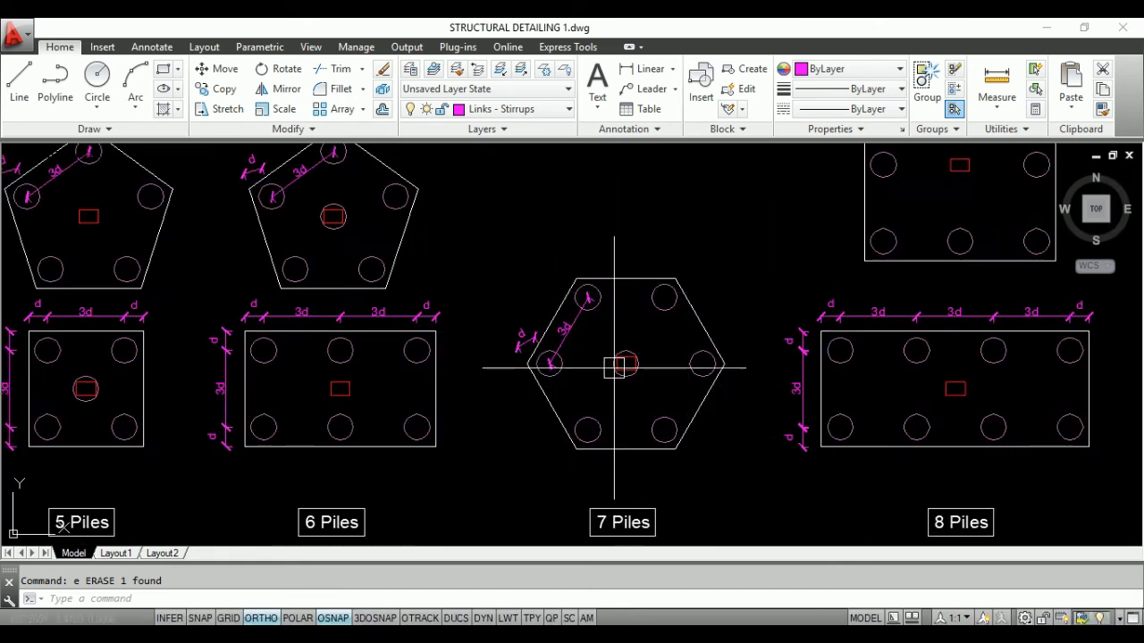
scroll(477, 414, "down", 2)
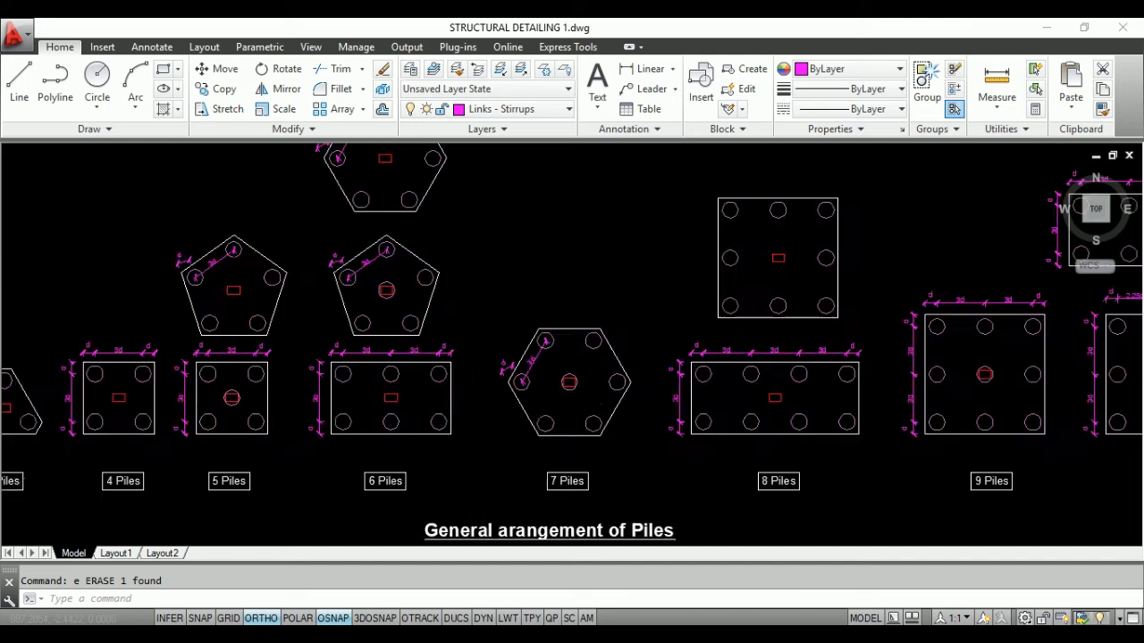
mouse_move(585, 416)
middle_mouse_down()
mouse_move(623, 441)
mouse_move(511, 438)
middle_mouse_up()
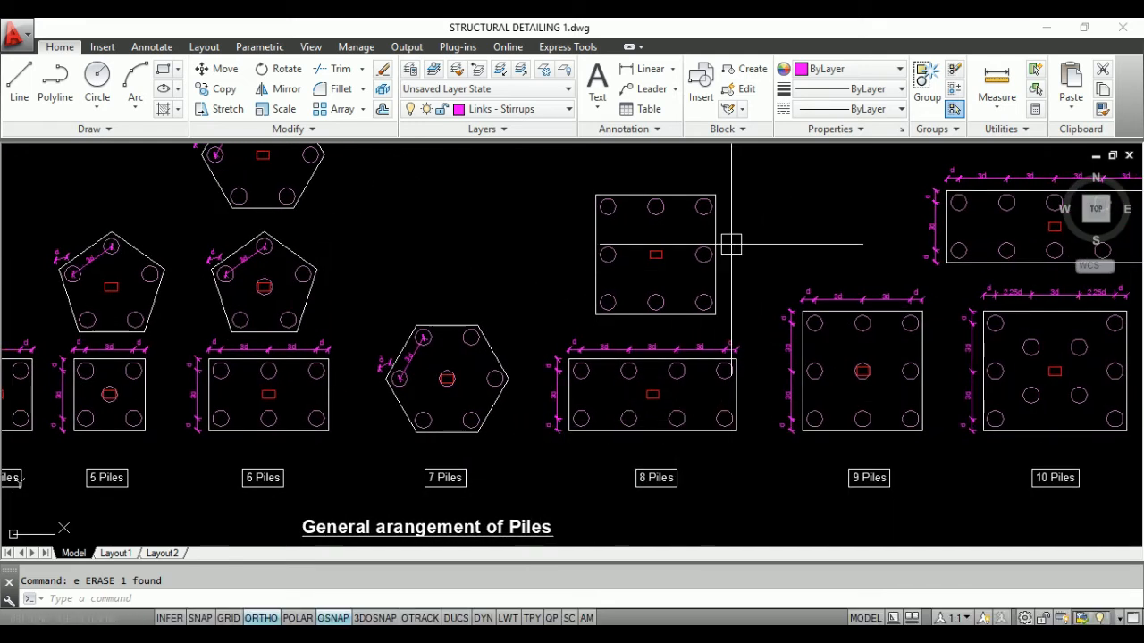
middle_click_drag(704, 308, 620, 316)
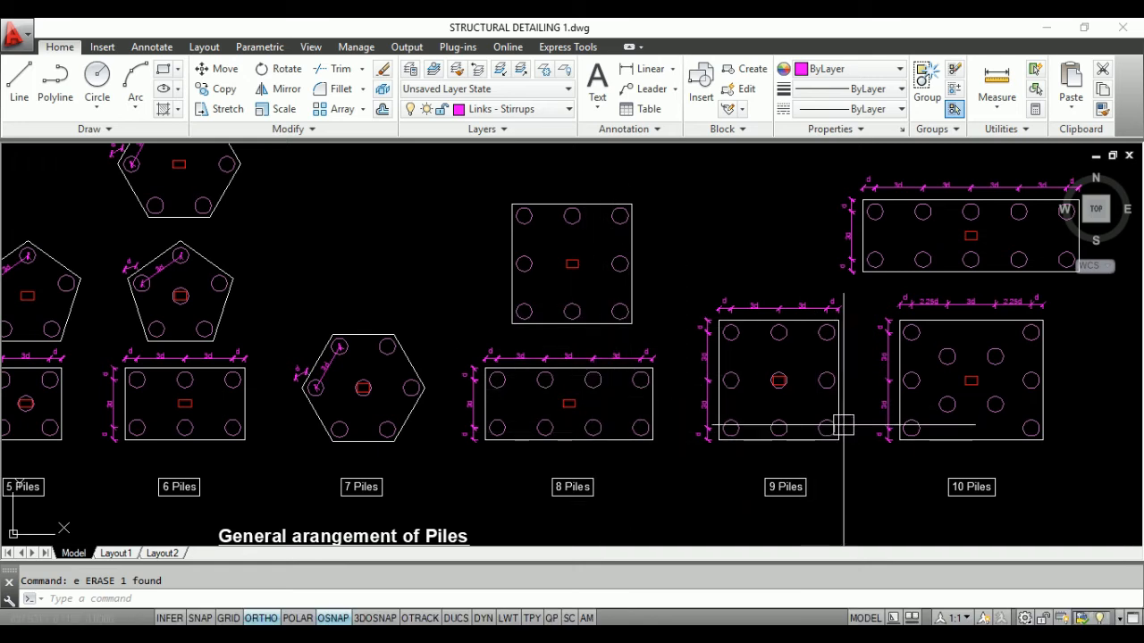
middle_click_drag(844, 429, 733, 433)
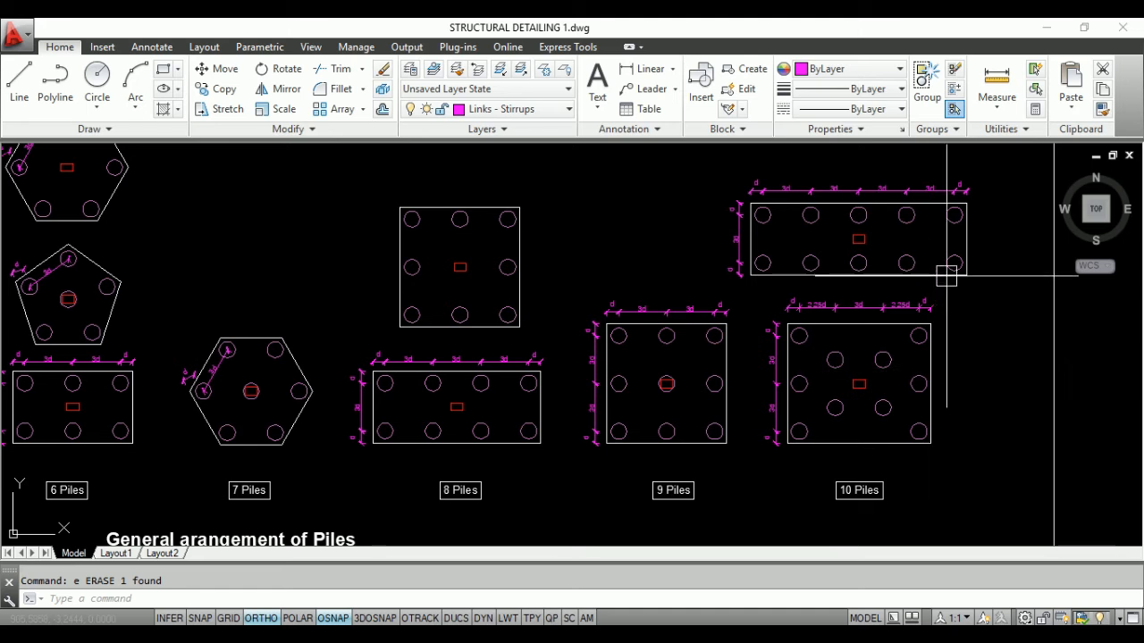
Step: Examine the pile spacing in both 10-pile cap layouts and finish with the overall arrangement in view
scroll(947, 270, "up", 4)
scroll(860, 282, "down", 3)
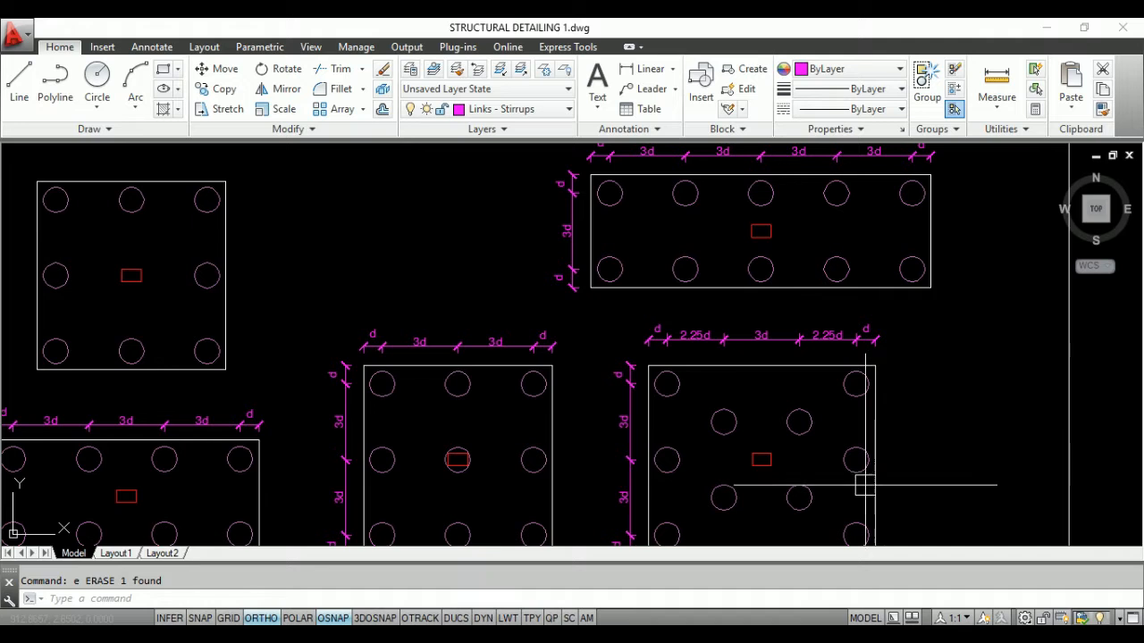
scroll(750, 411, "up", 2)
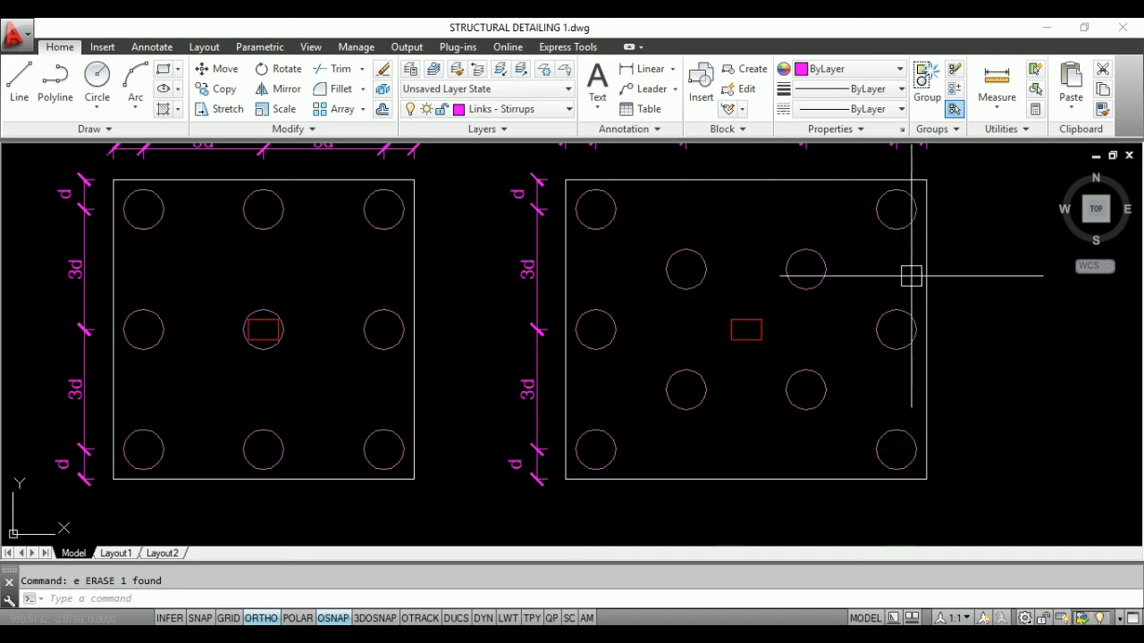
scroll(763, 447, "down", 2)
middle_click_drag(792, 304, 758, 330)
scroll(759, 330, "up", 2)
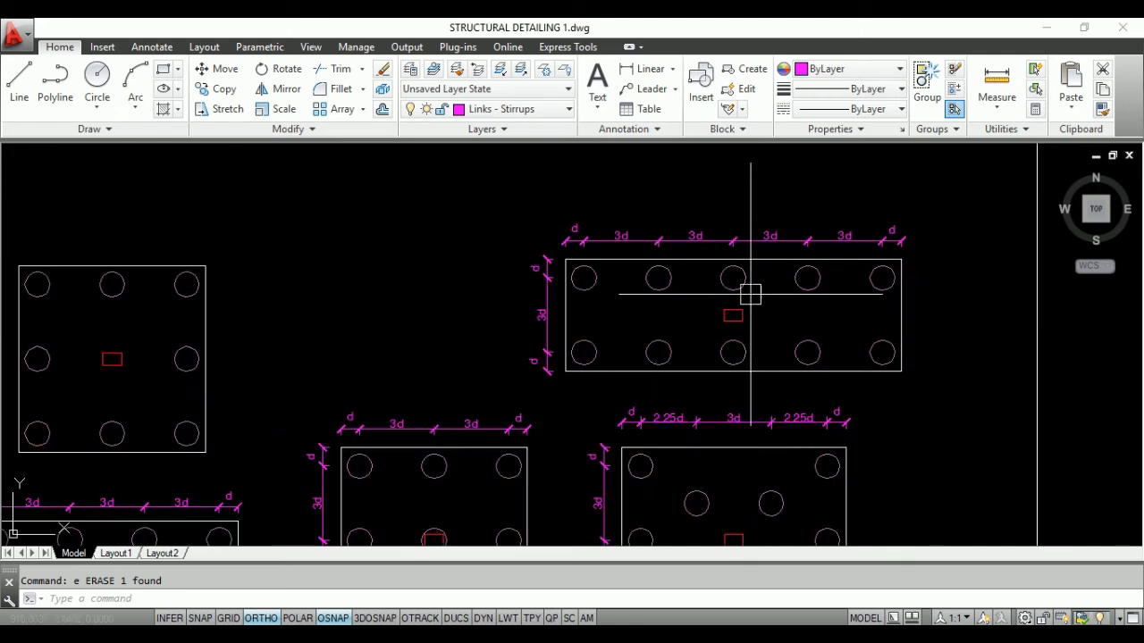
scroll(817, 204, "down", 2)
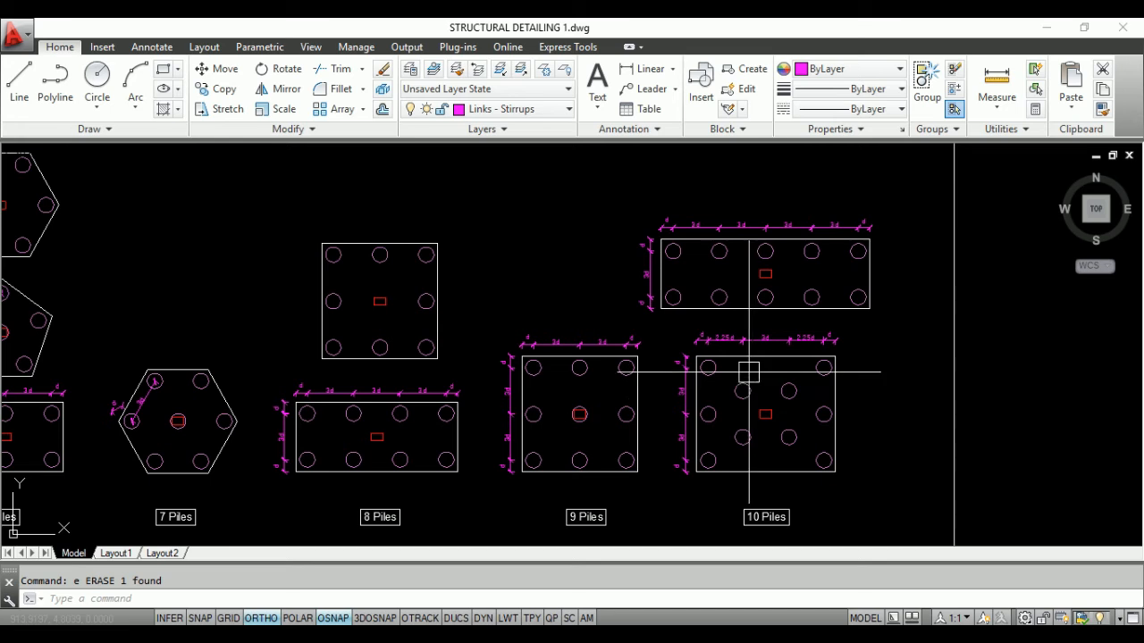
mouse_move(777, 424)
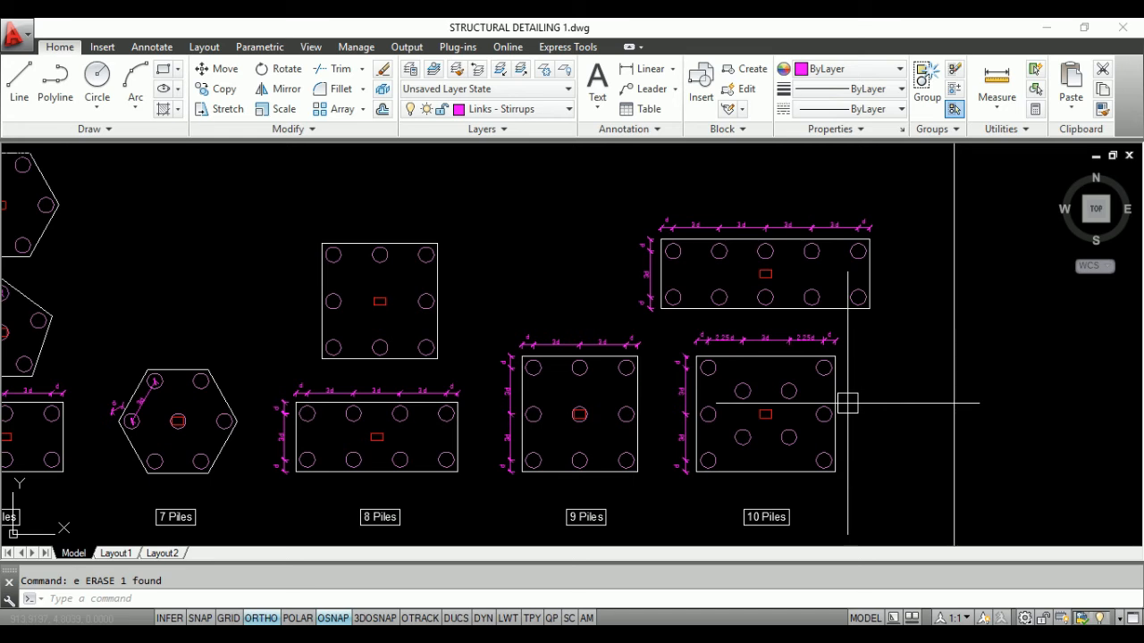
scroll(864, 312, "down", 4)
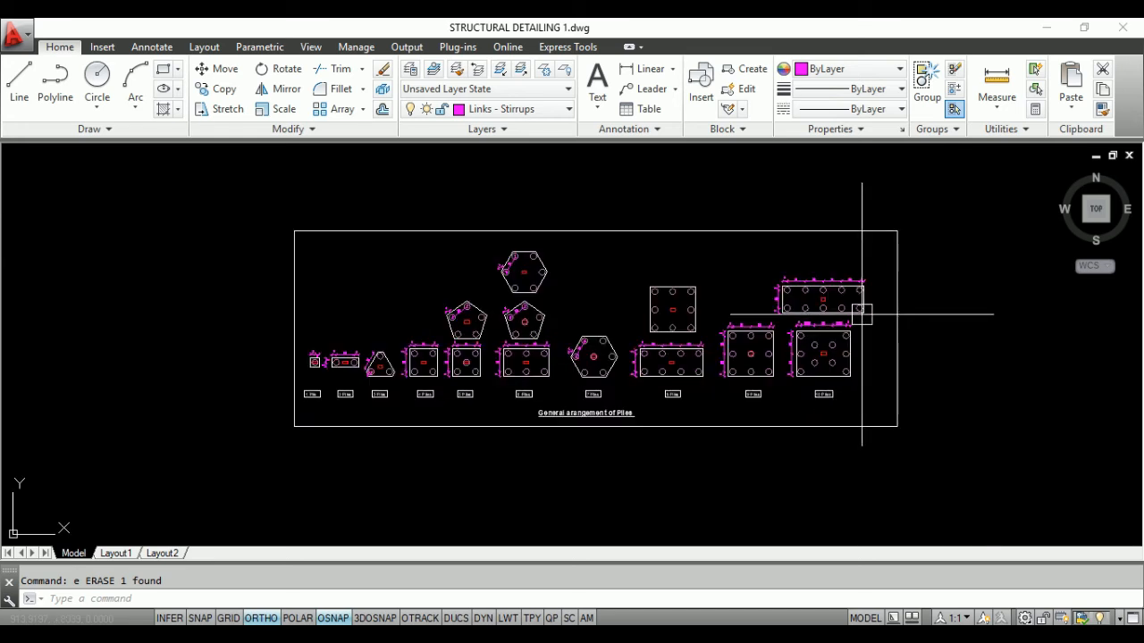
Step: Re-examine the pile spacing and edge distances of the 1- to 6-pile caps, focusing on the triangular 3-pile cap
scroll(648, 342, "up", 4)
scroll(134, 388, "up", 1)
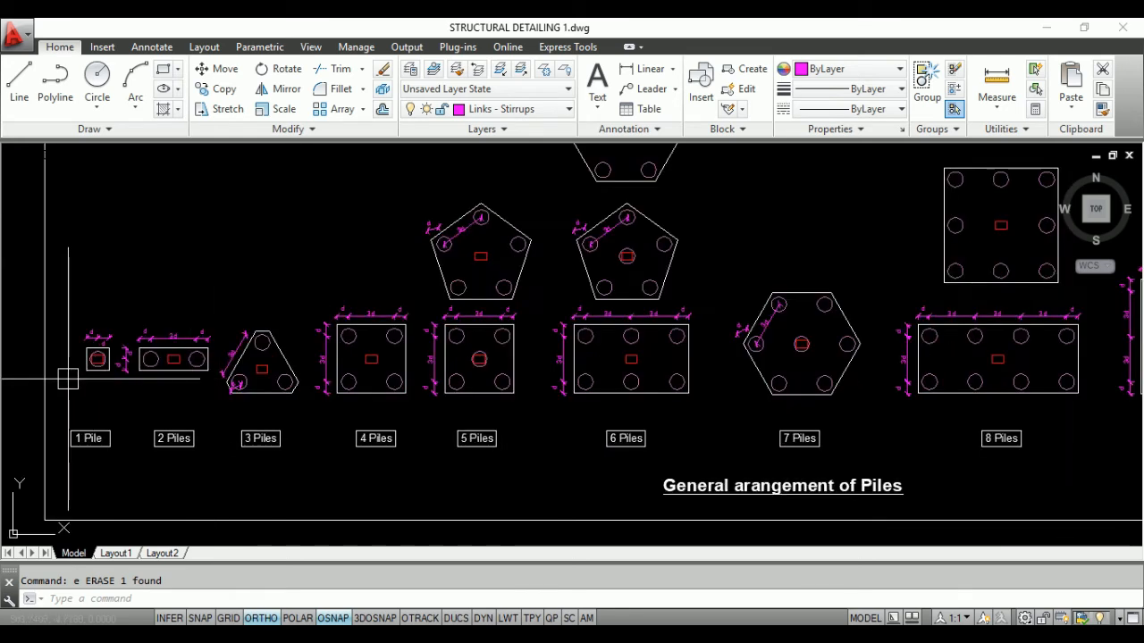
scroll(199, 384, "down", 2)
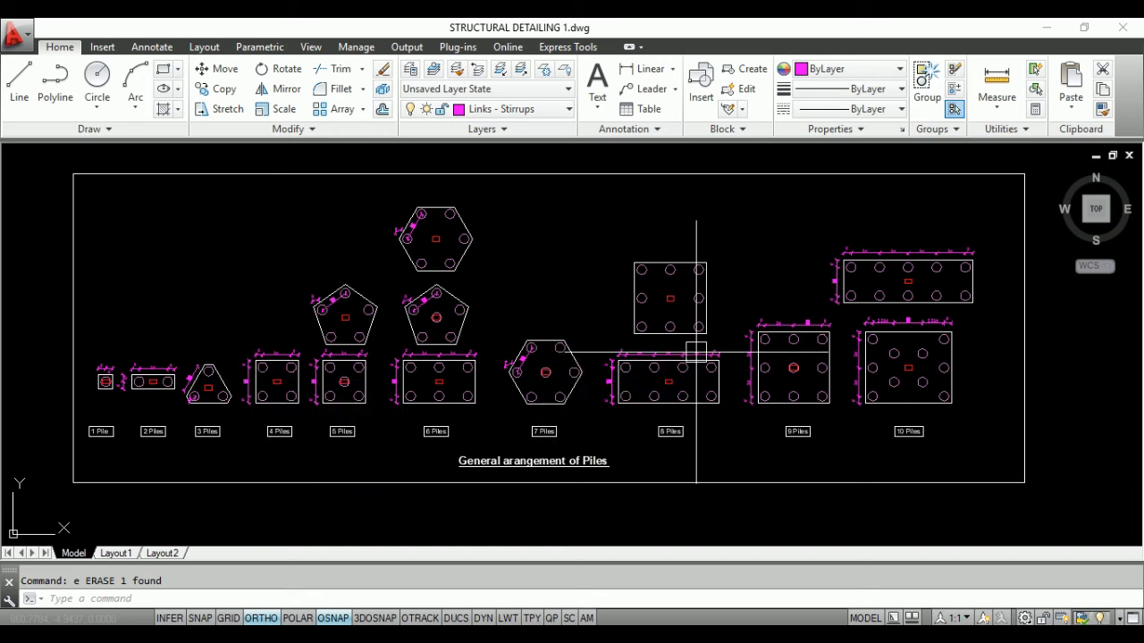
scroll(89, 385, "up", 4)
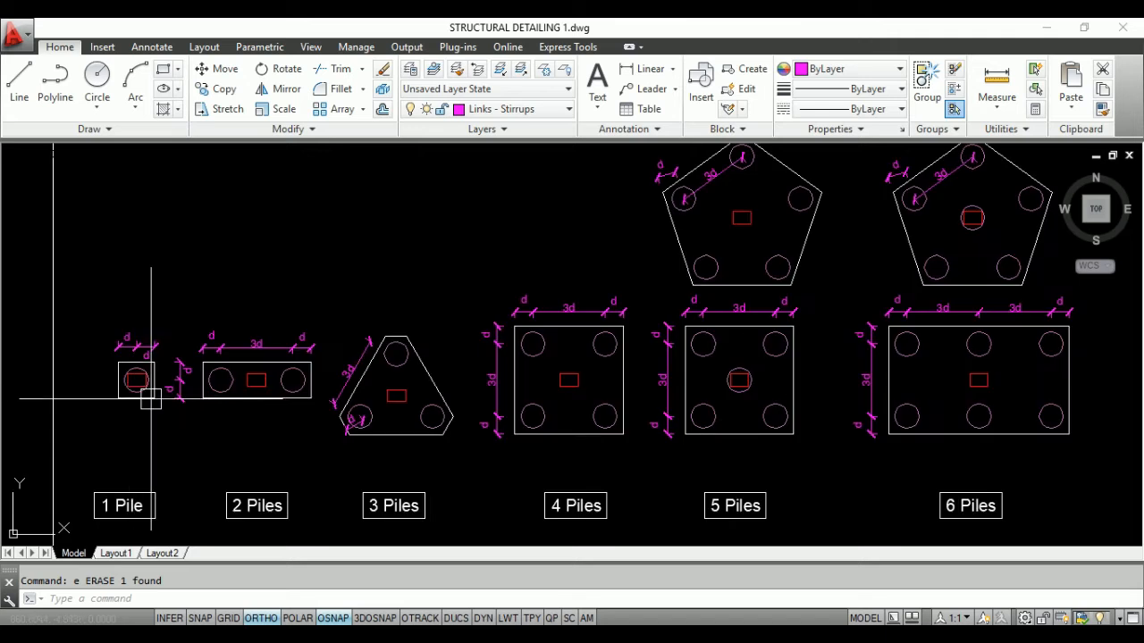
scroll(331, 430, "up", 2)
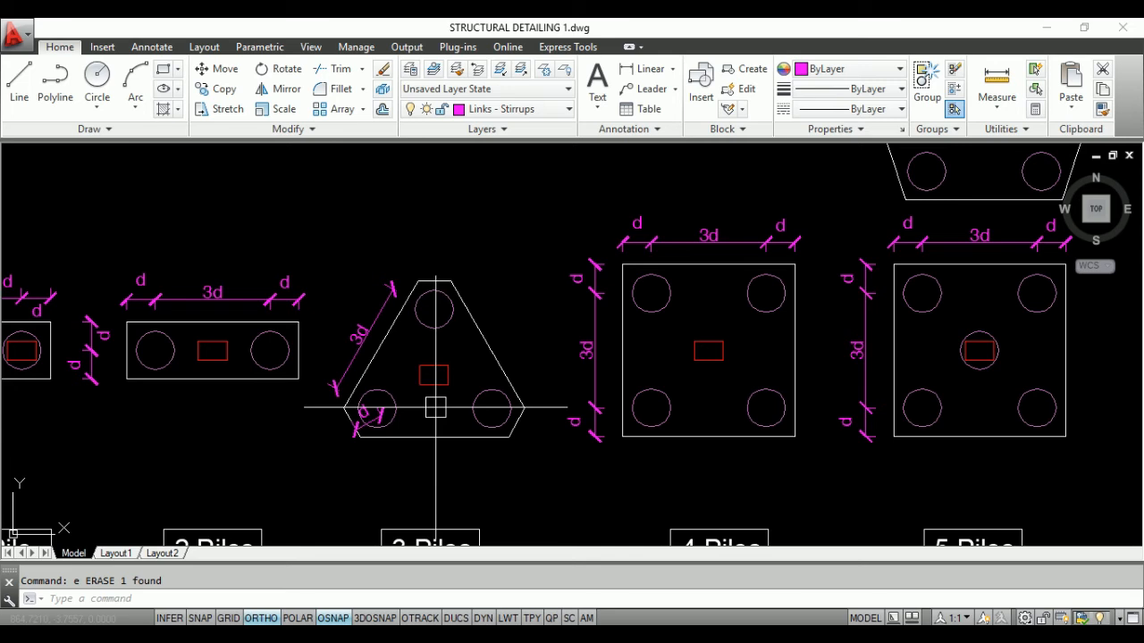
scroll(435, 403, "down", 3)
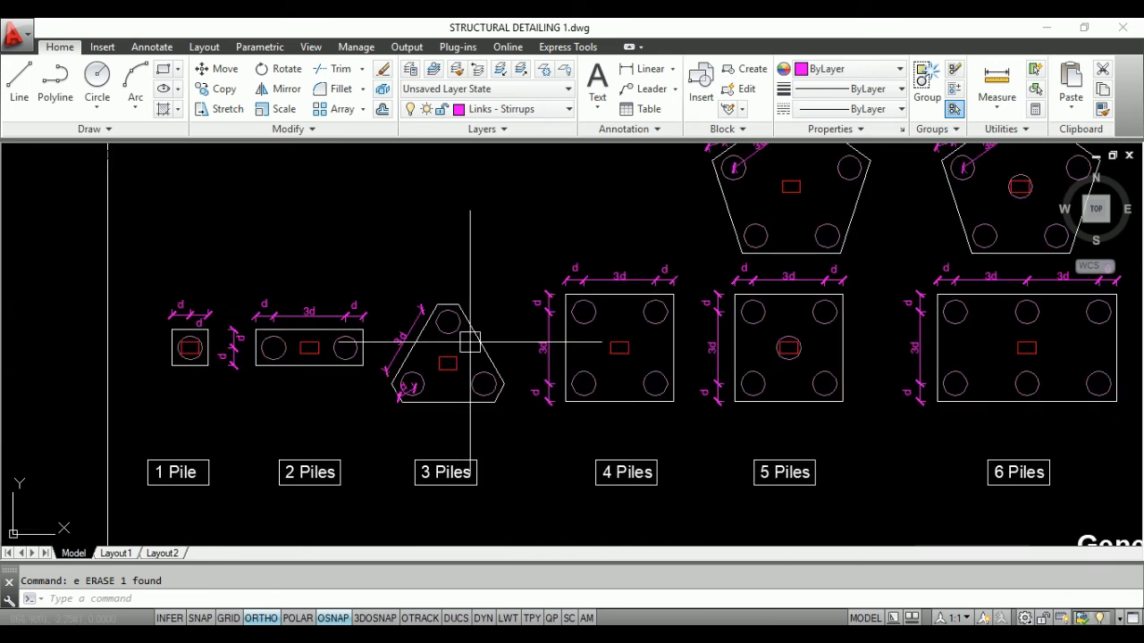
scroll(355, 403, "down", 3)
scroll(322, 398, "down", 3)
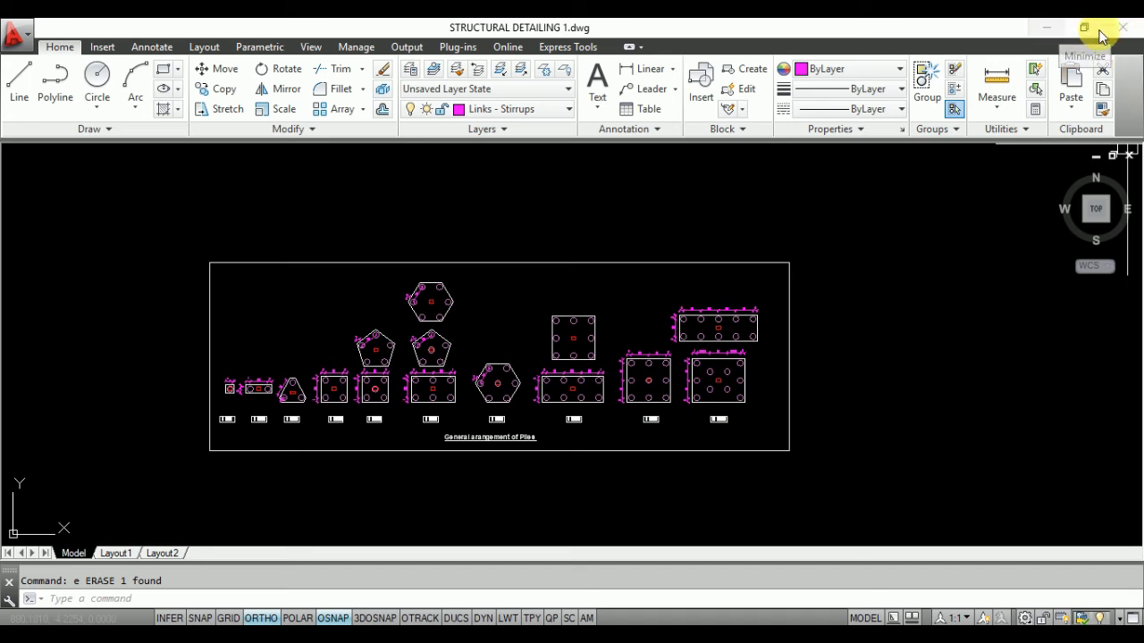
Step: Switch to SAFE 2016 and create a new blank model with IS 456-2000 as the design code
left_click(1047, 30)
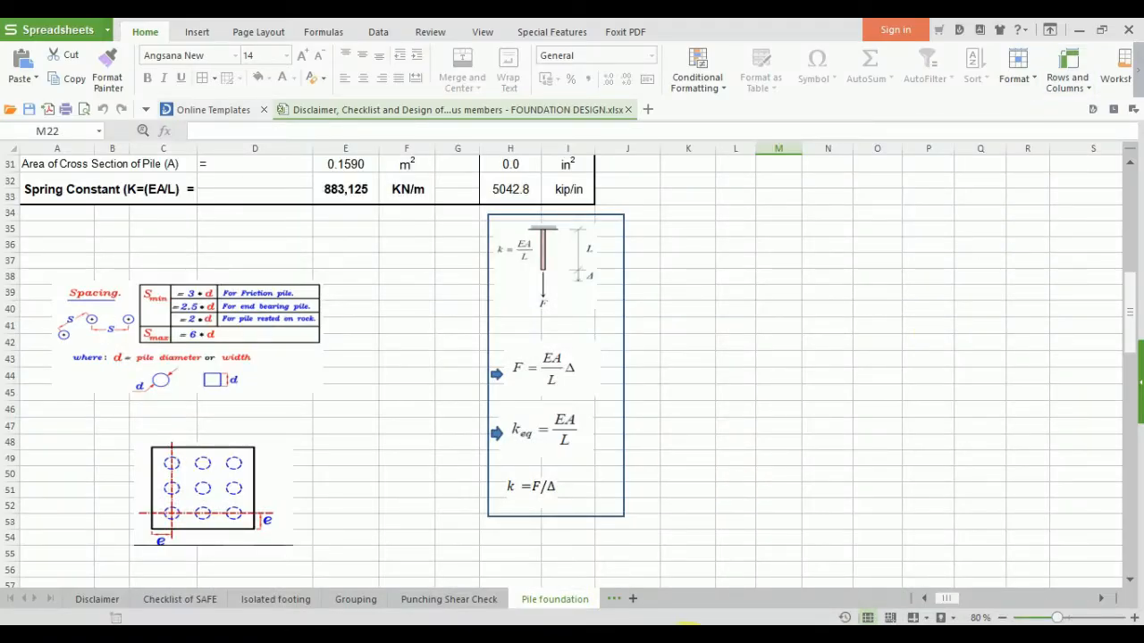
mouse_move(685, 627)
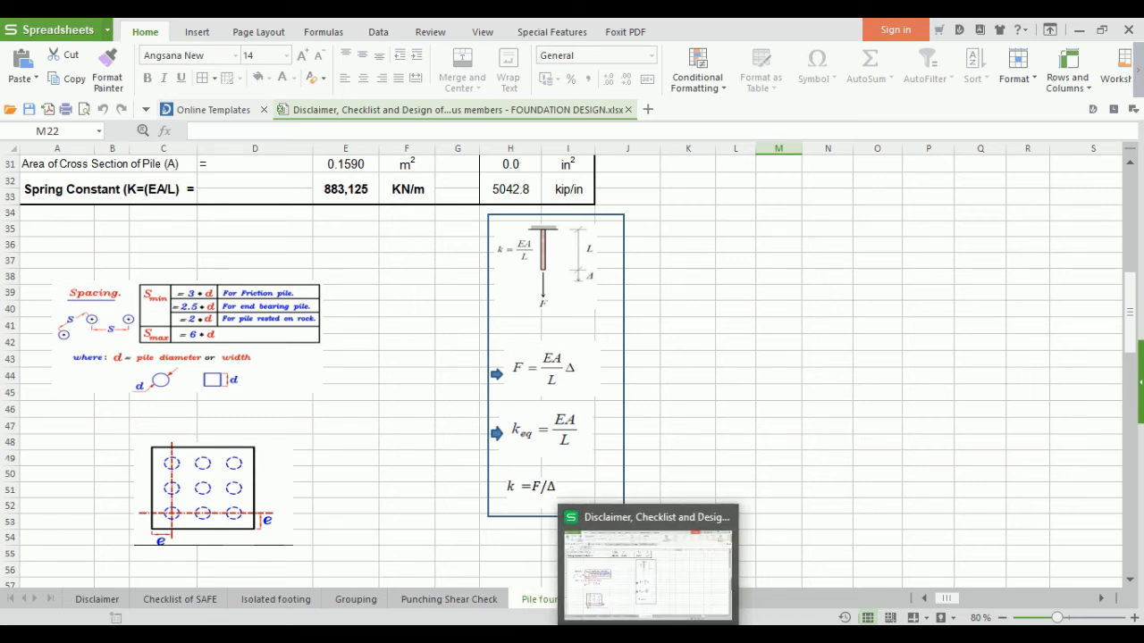
left_click(685, 631)
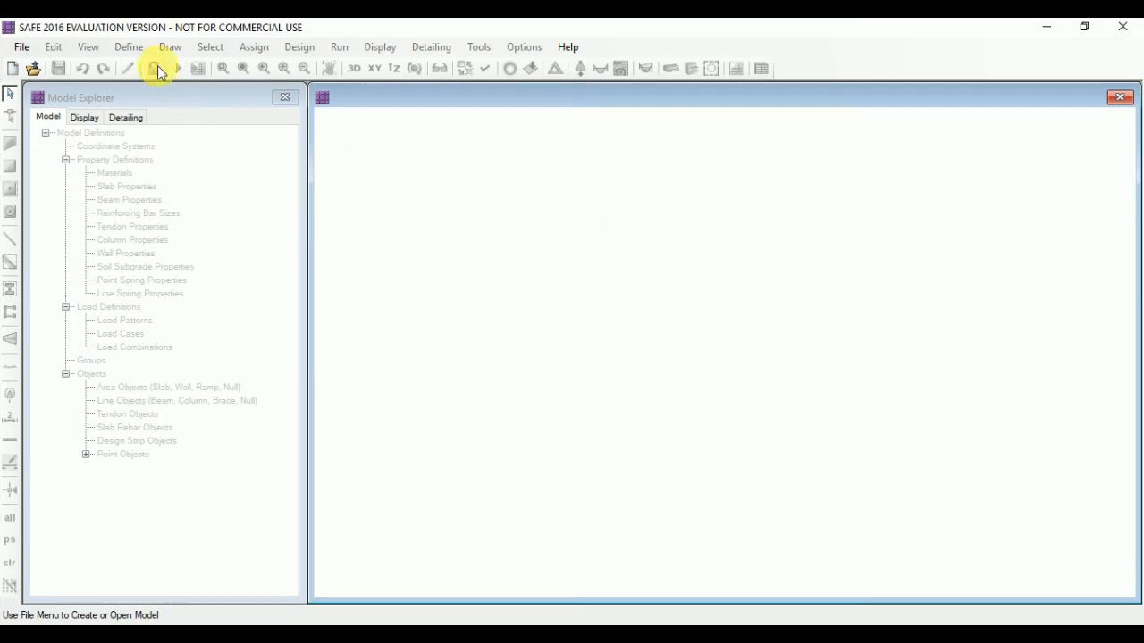
left_click(23, 49)
left_click(44, 67)
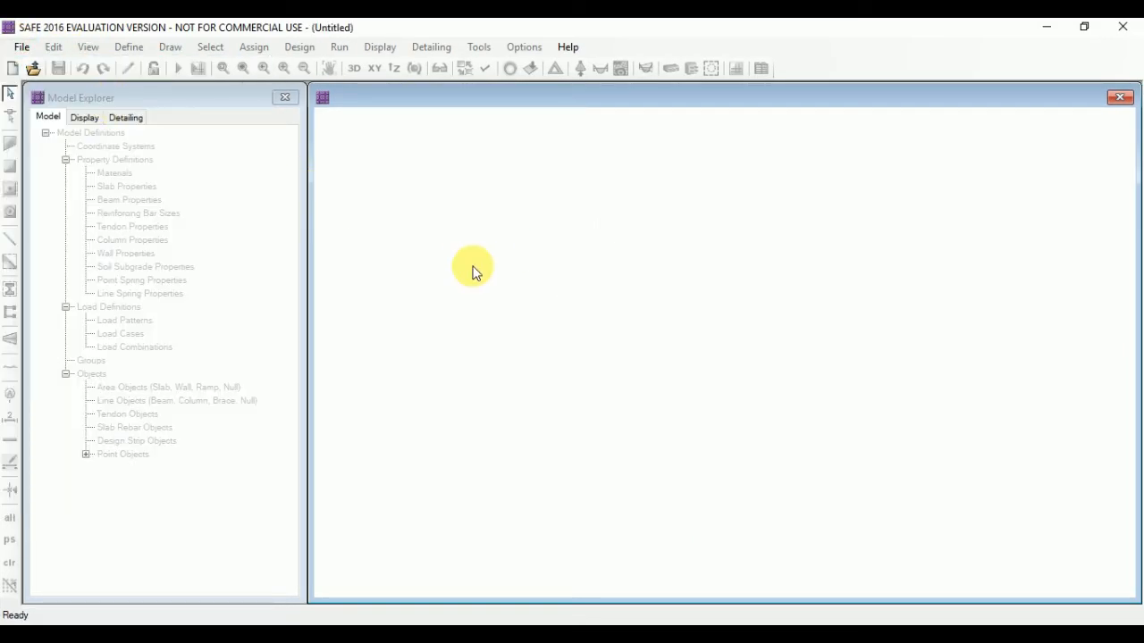
left_click(665, 190)
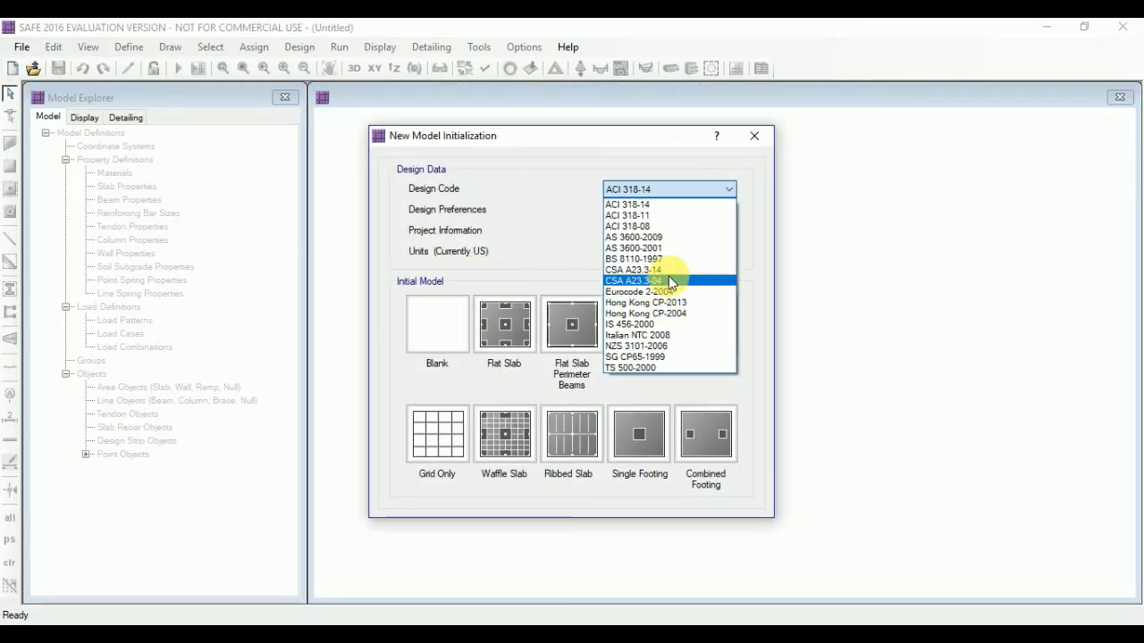
left_click(679, 324)
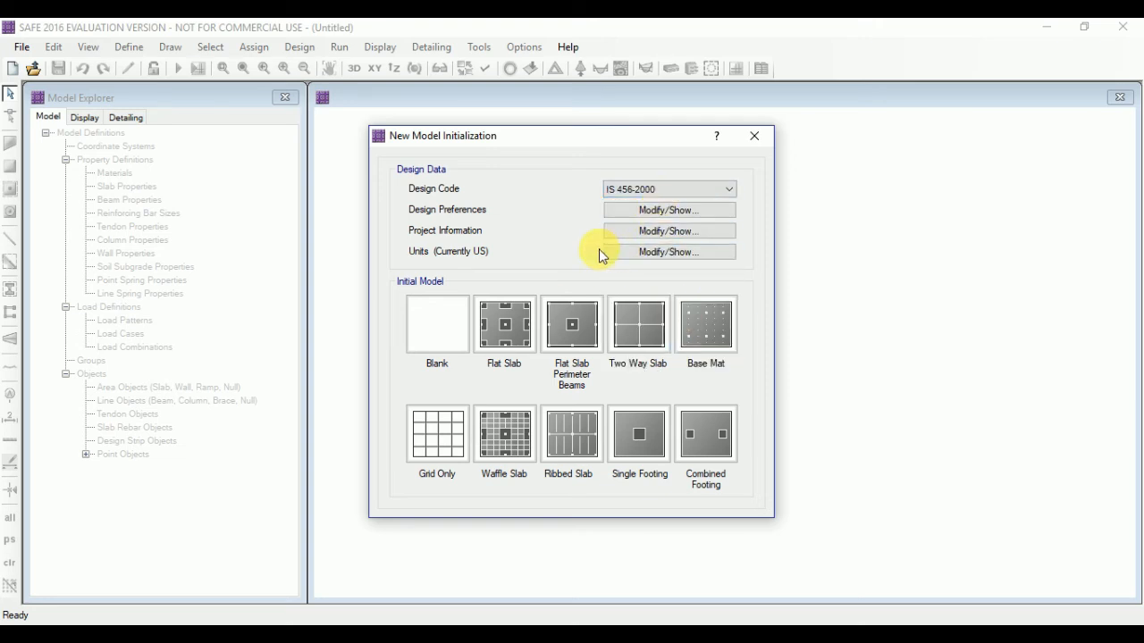
left_click(438, 326)
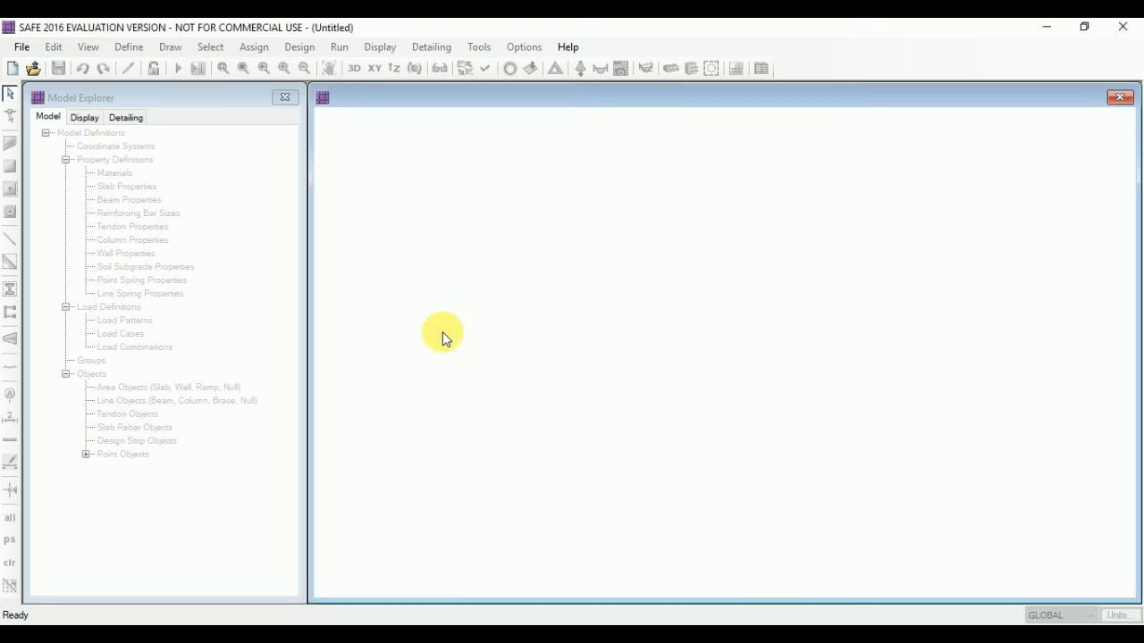
Step: Import the DXF file auto SAFE export.dxf111 as an architectural plan, with the CAD drawing units set to m
left_click(22, 47)
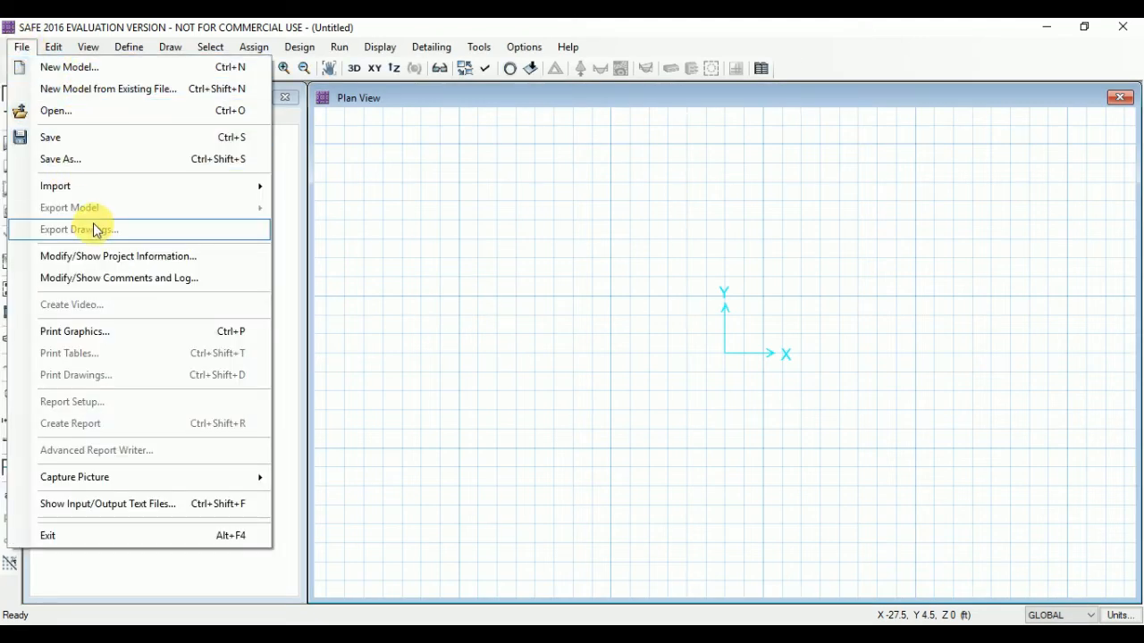
mouse_move(133, 186)
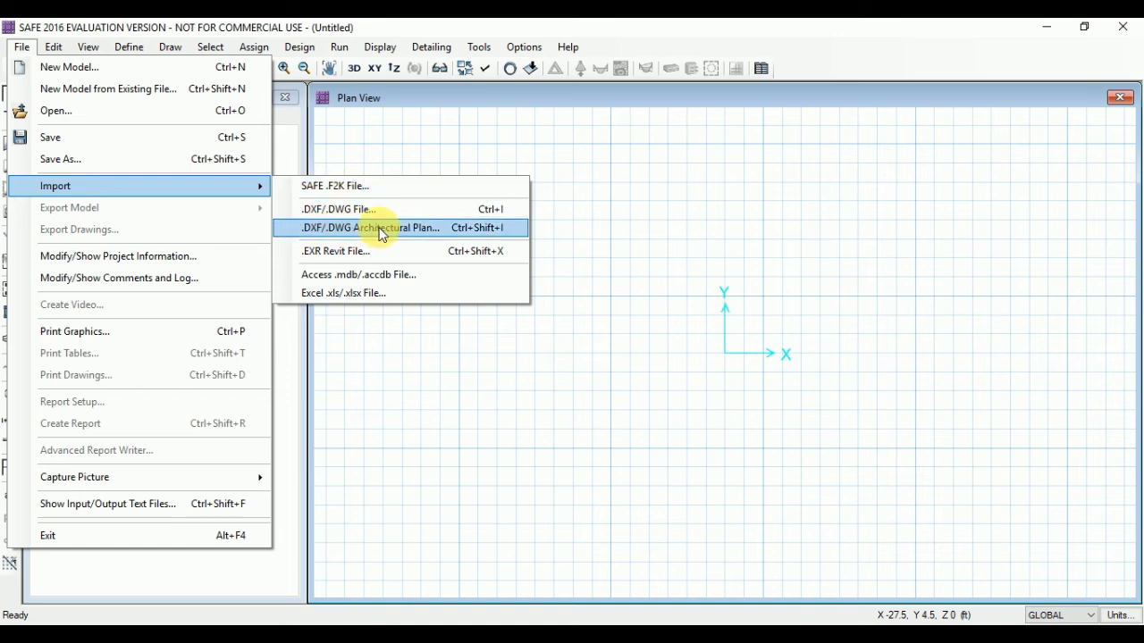
left_click(409, 229)
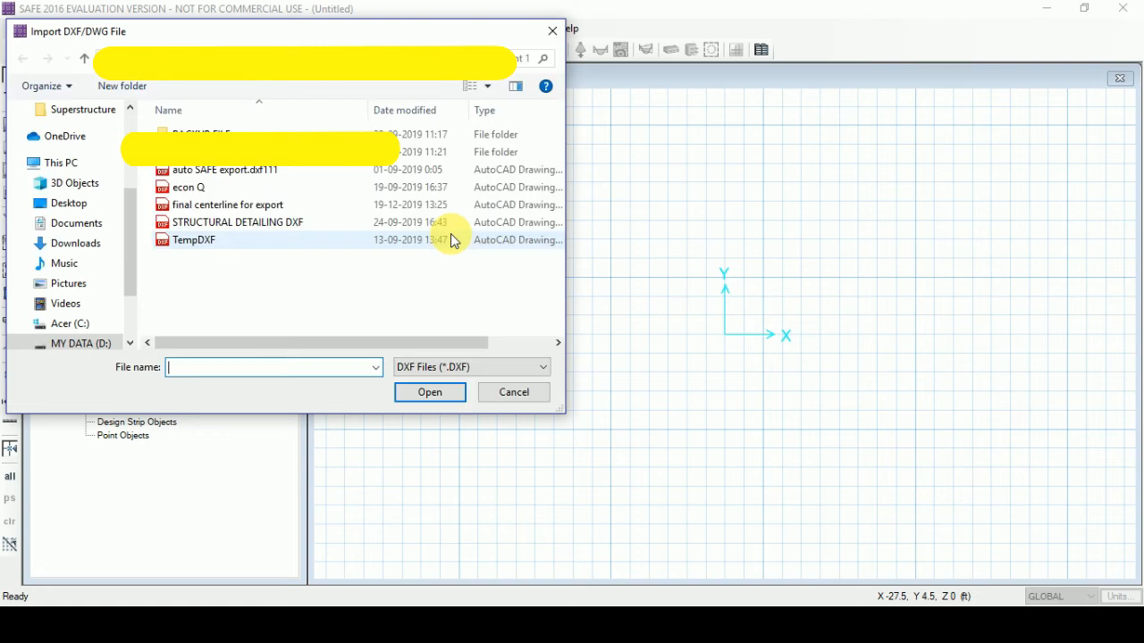
left_click(272, 175)
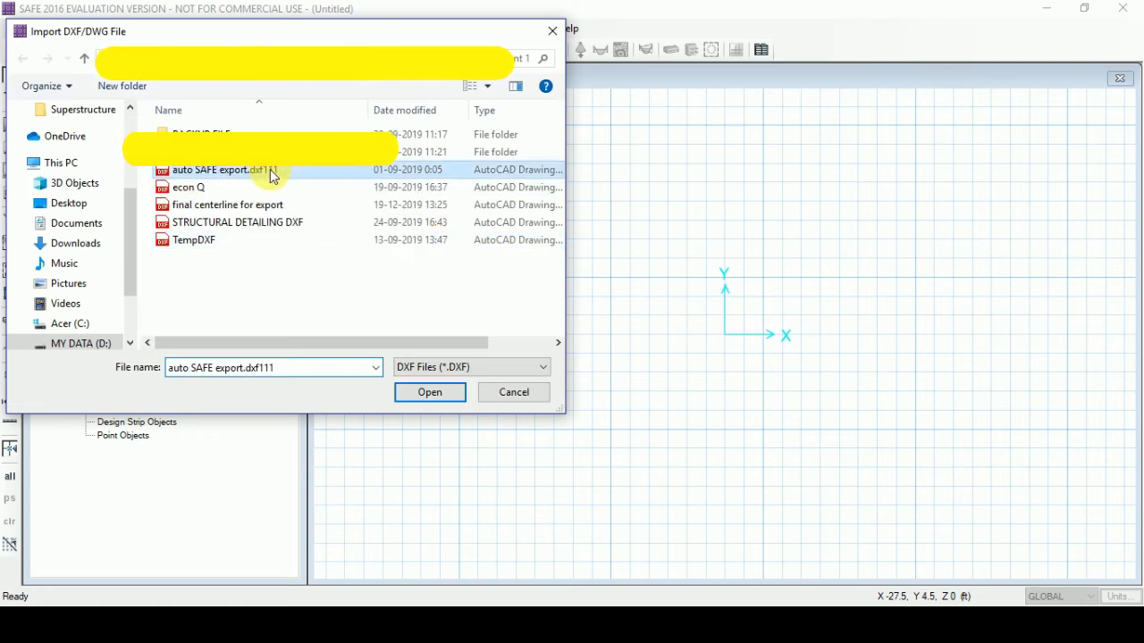
left_click(433, 395)
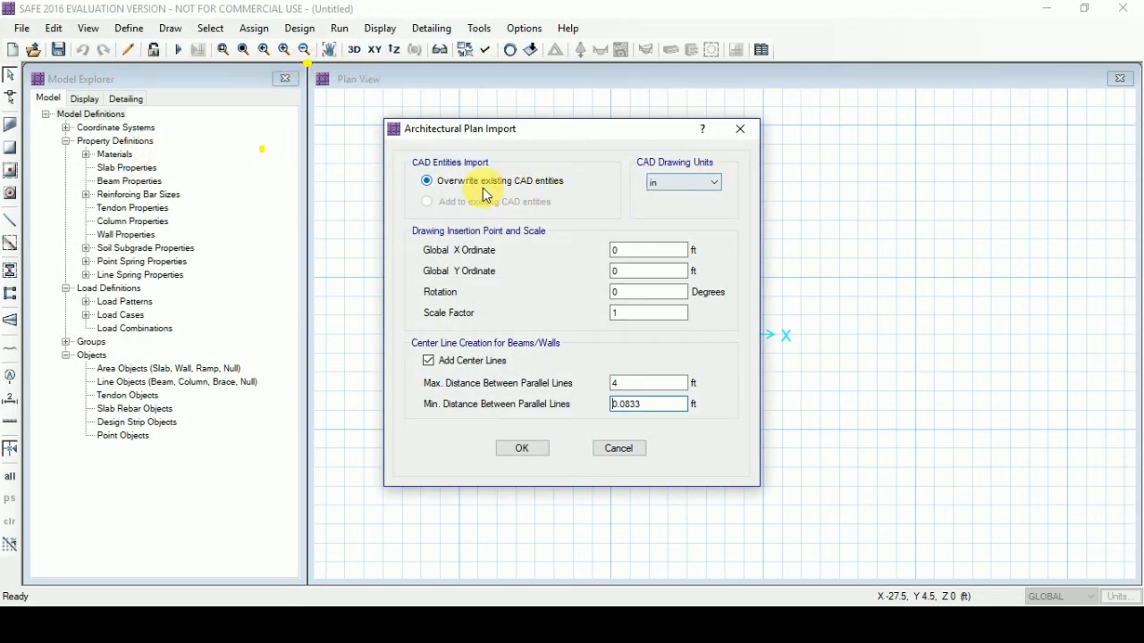
left_click(706, 184)
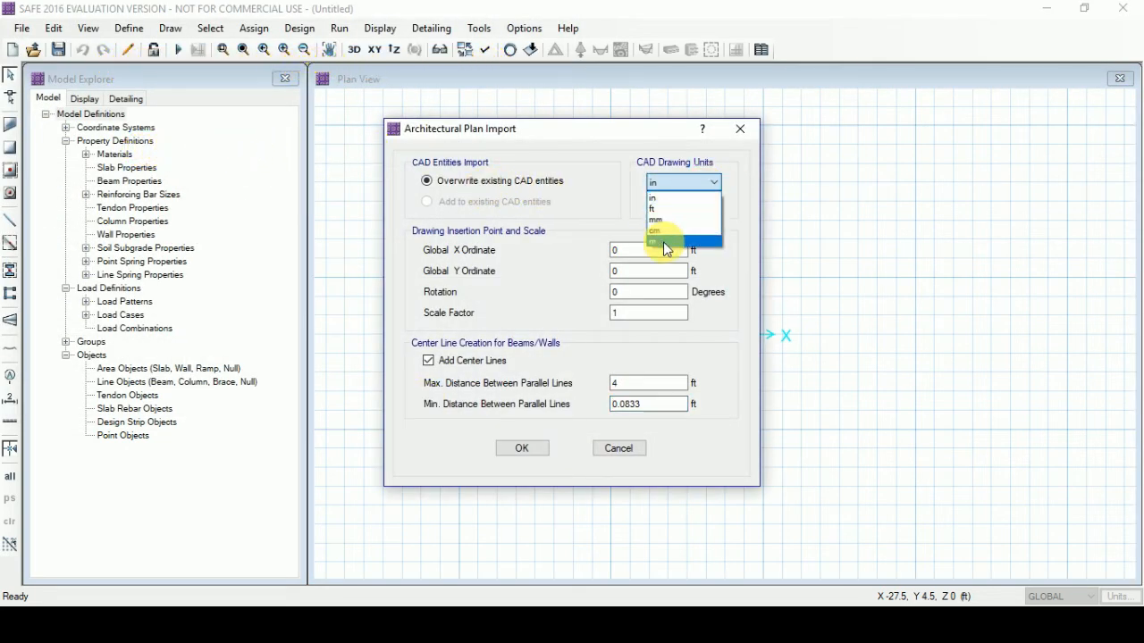
left_click(667, 242)
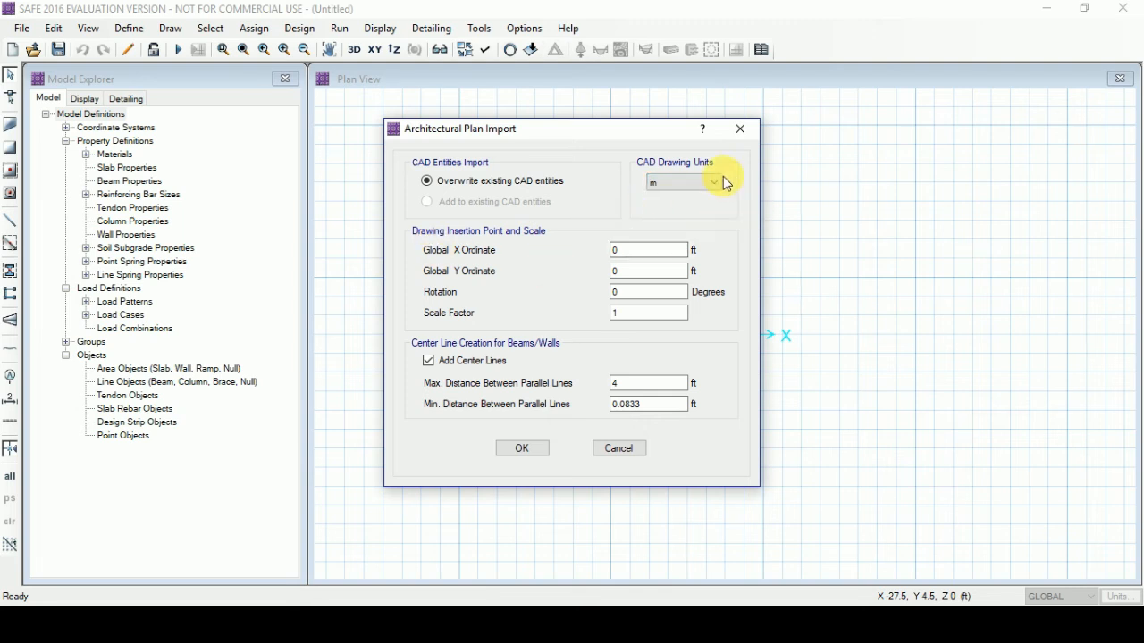
left_click(535, 448)
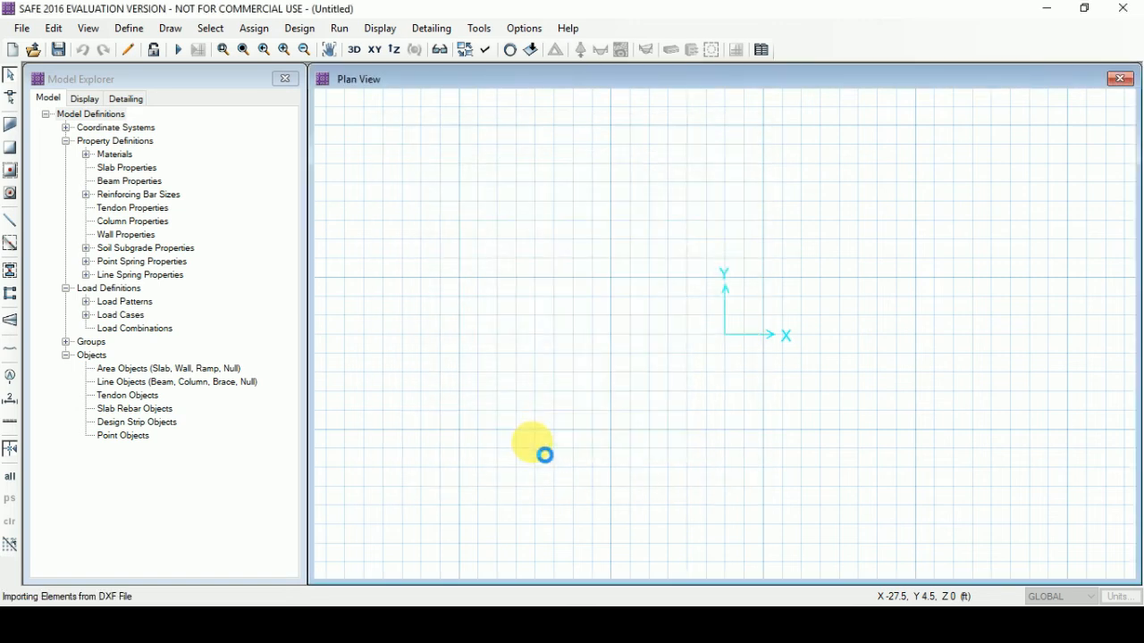
Step: Open the material definitions for the model with the imported triangular and hexagonal pile caps
scroll(748, 357, "up", 3)
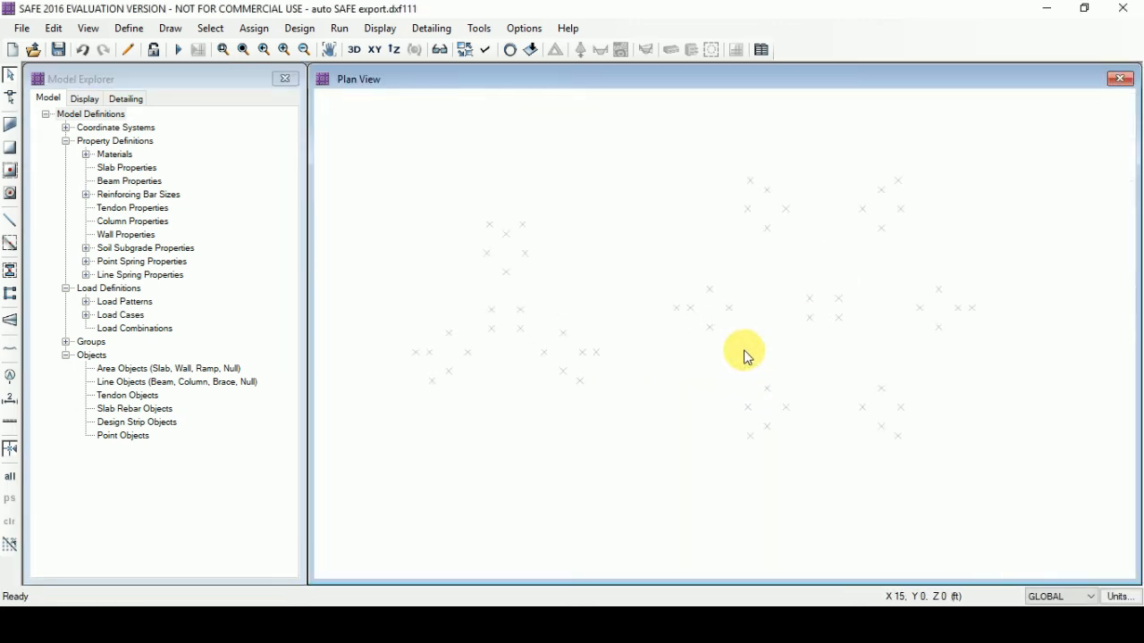
scroll(710, 384, "down", 1)
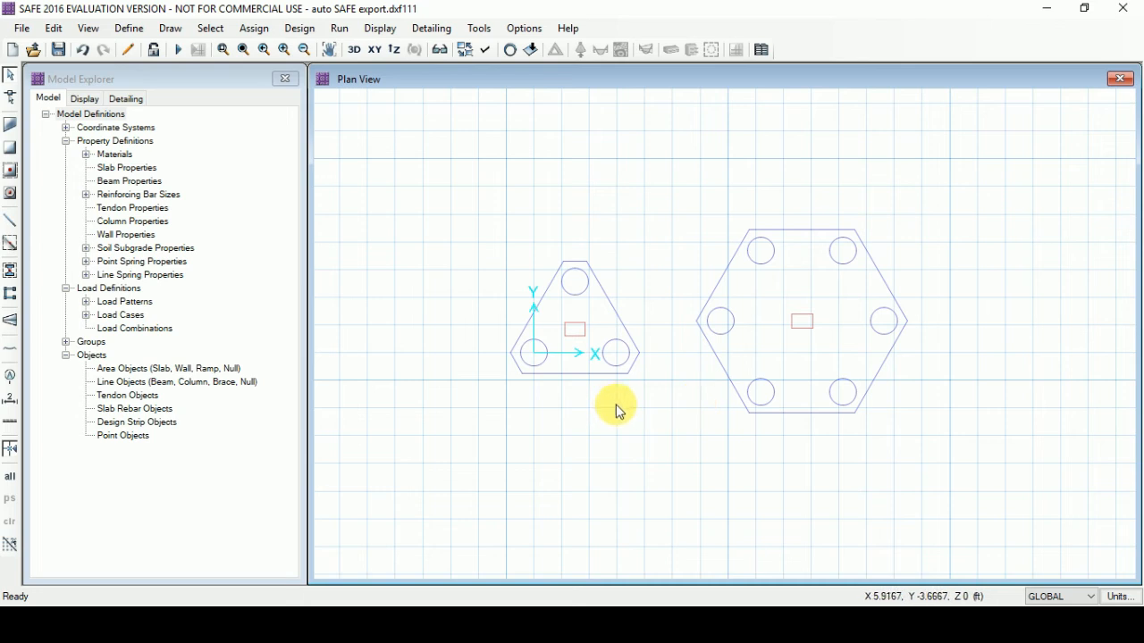
scroll(600, 409, "up", 1)
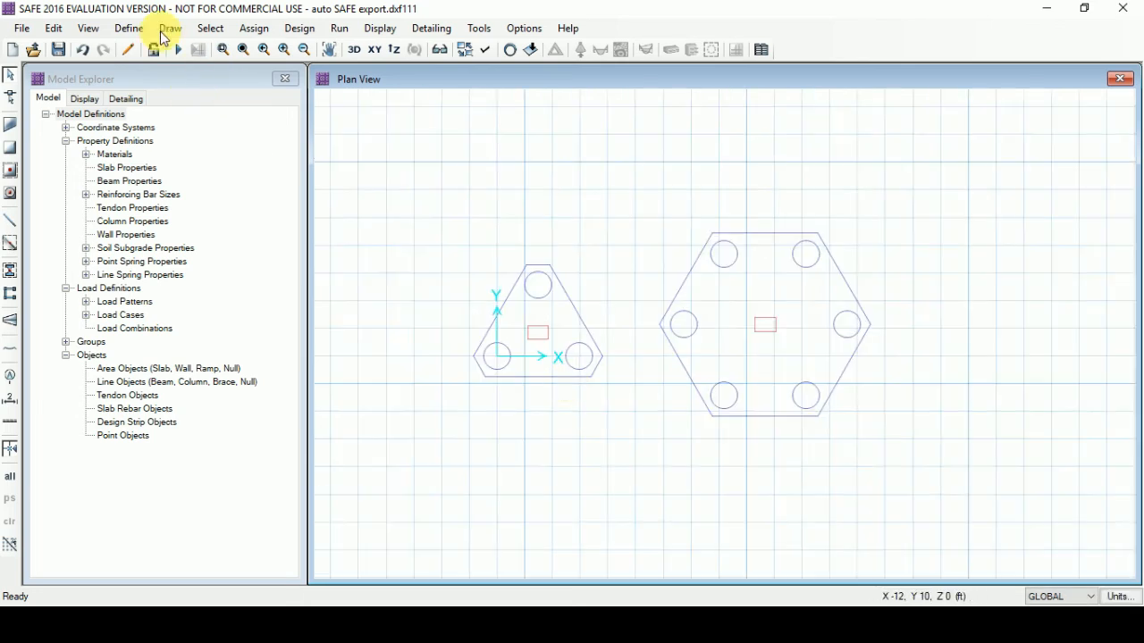
left_click(128, 31)
left_click(184, 45)
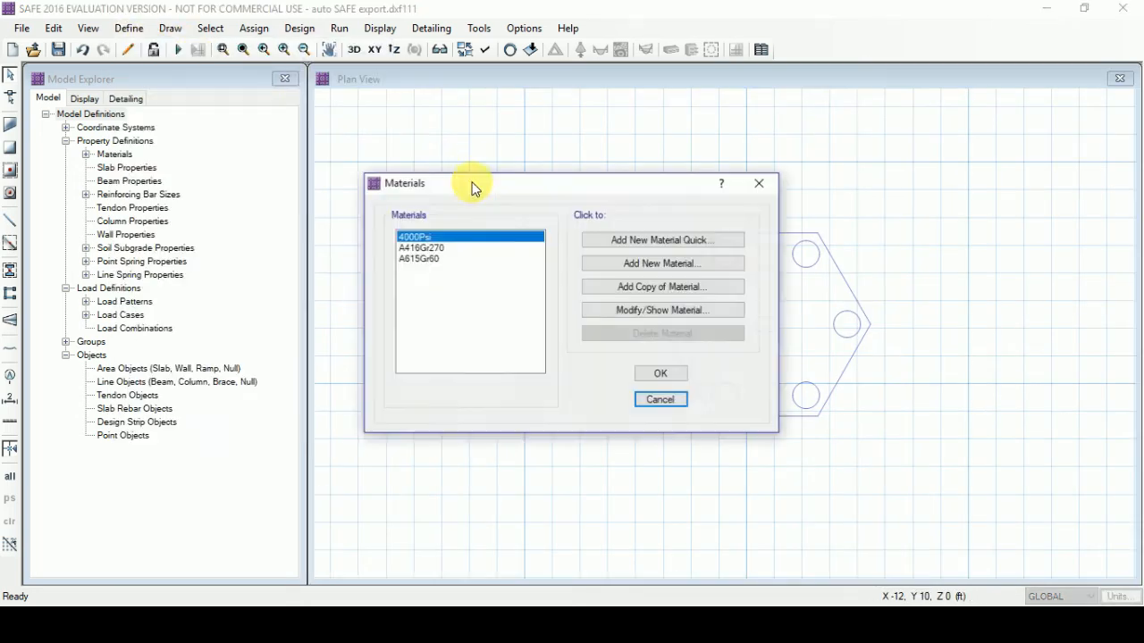
left_click(439, 265)
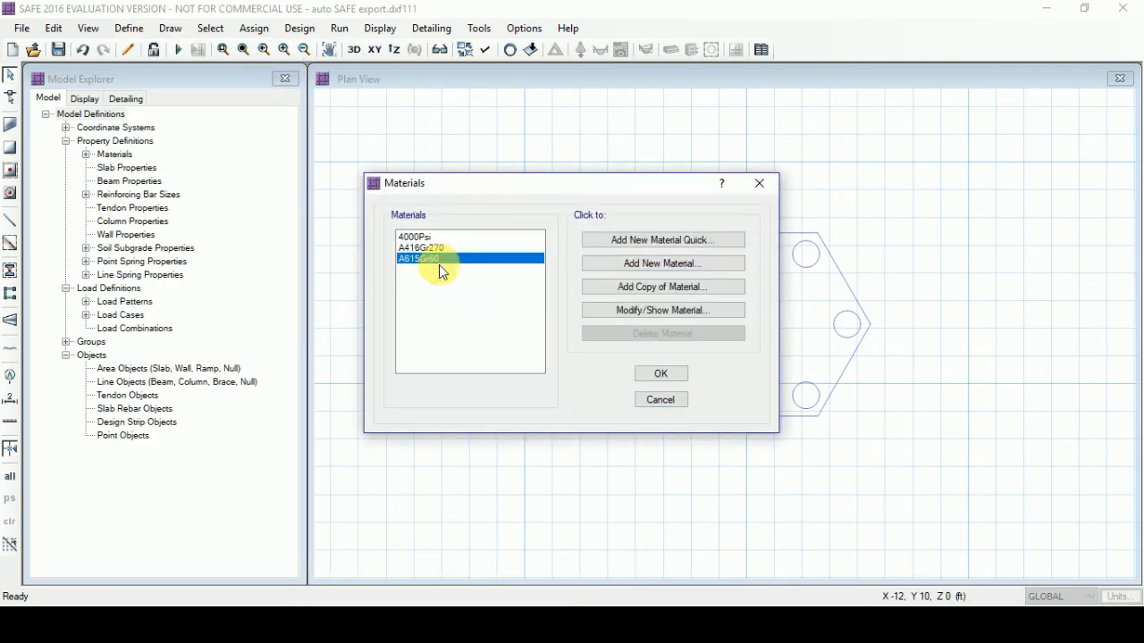
left_click(666, 312)
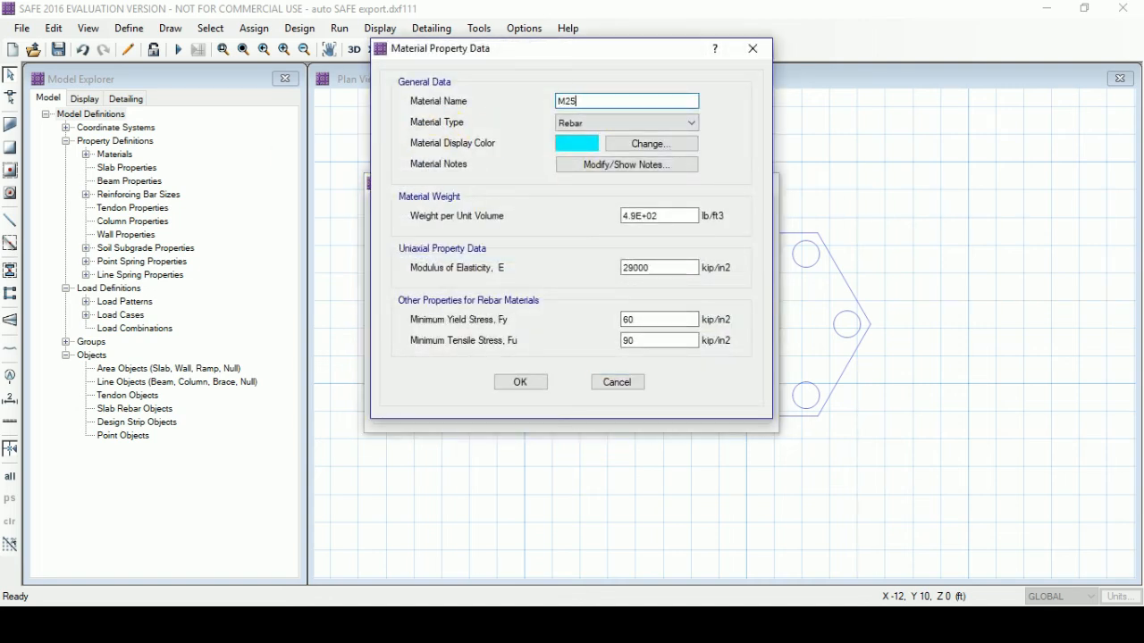
left_click(618, 382)
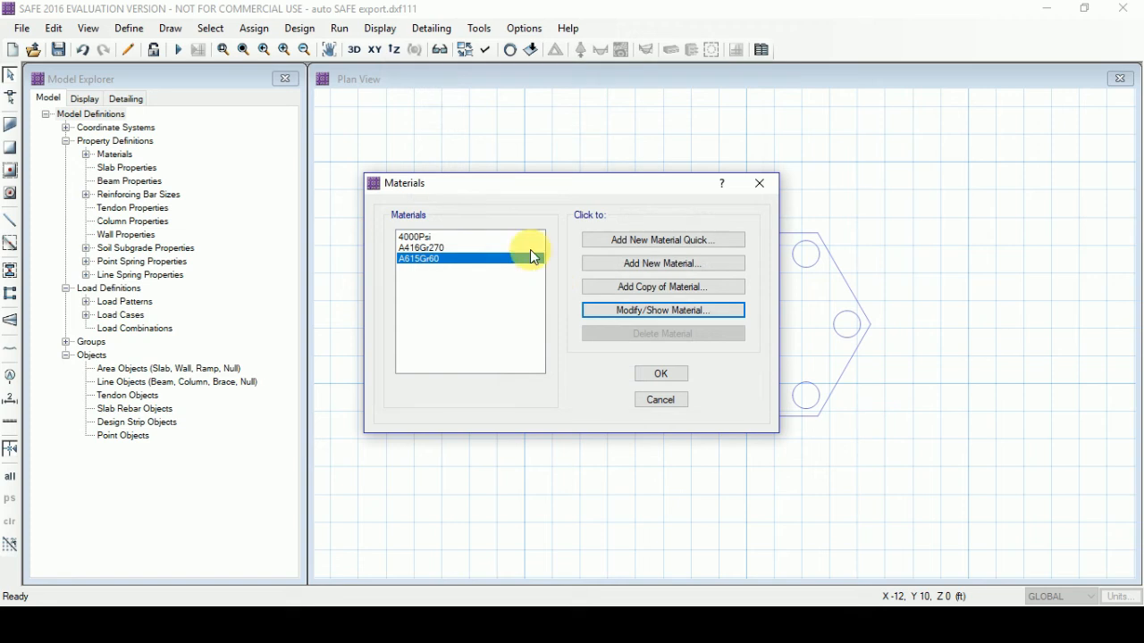
left_click(451, 248)
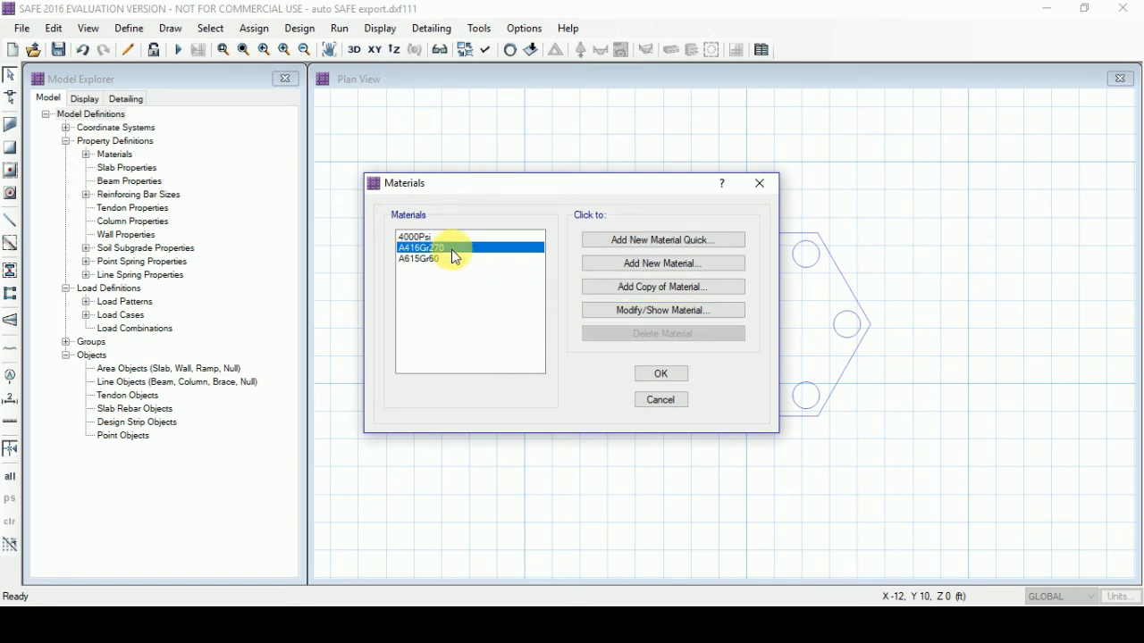
left_click(683, 312)
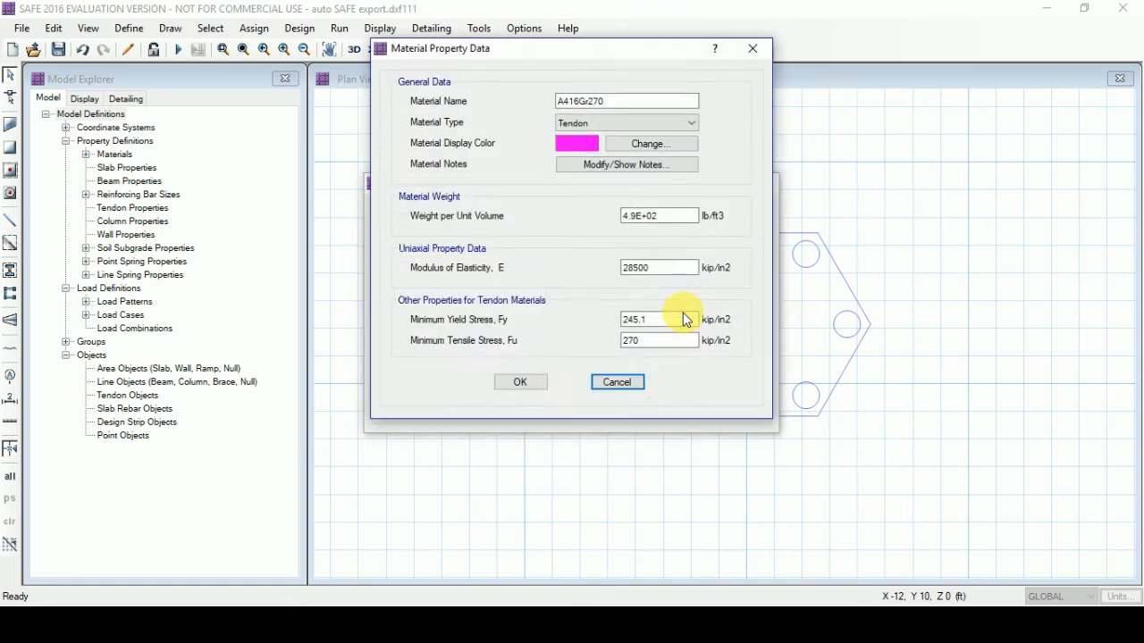
left_click(616, 382)
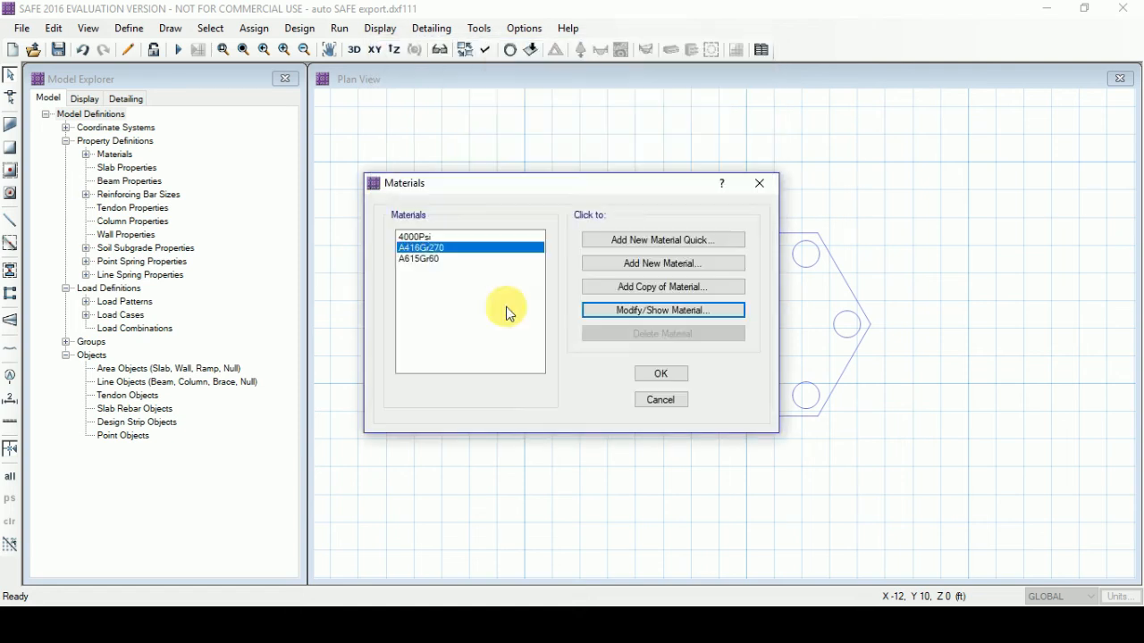
left_click(677, 262)
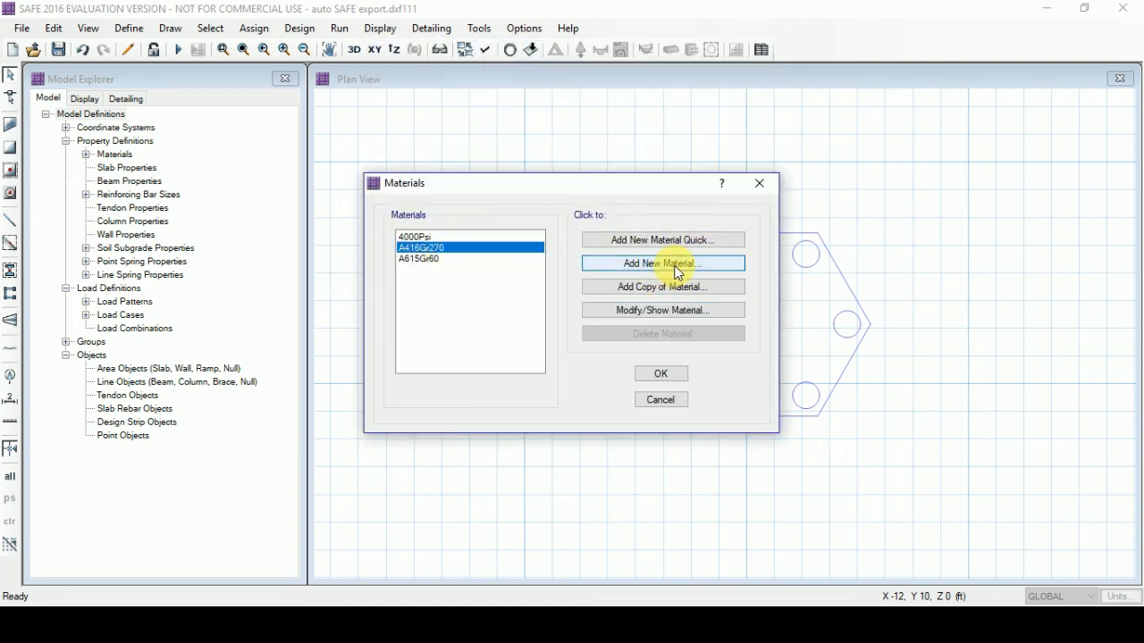
left_click(591, 108)
left_click_drag(591, 108, 520, 116)
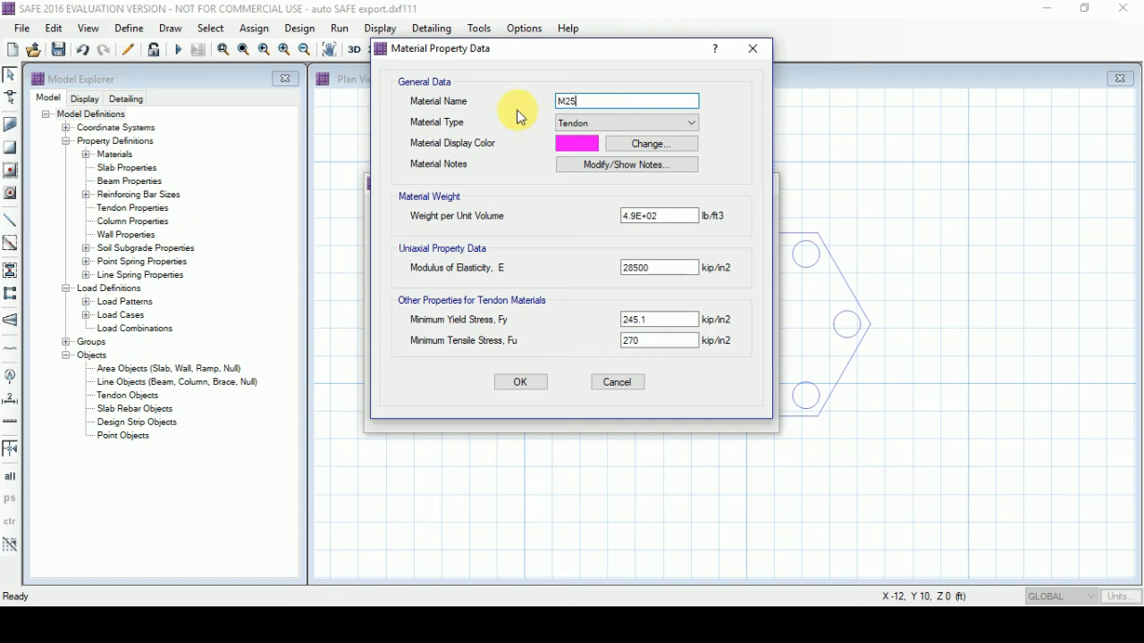
left_click(684, 125)
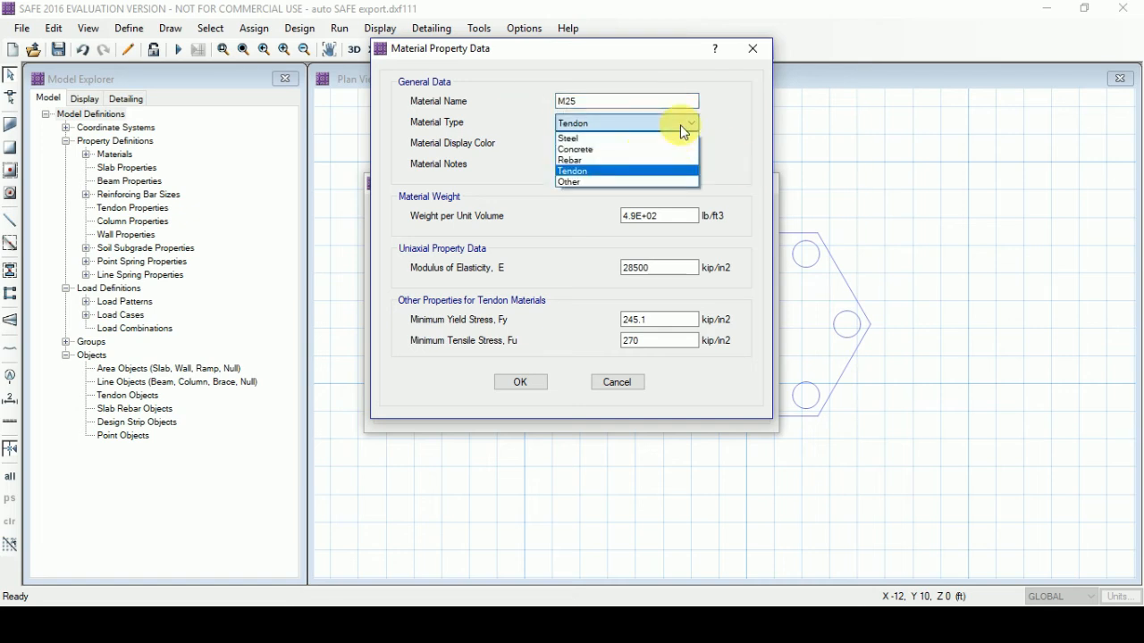
left_click(634, 150)
left_click_drag(668, 218, 515, 228)
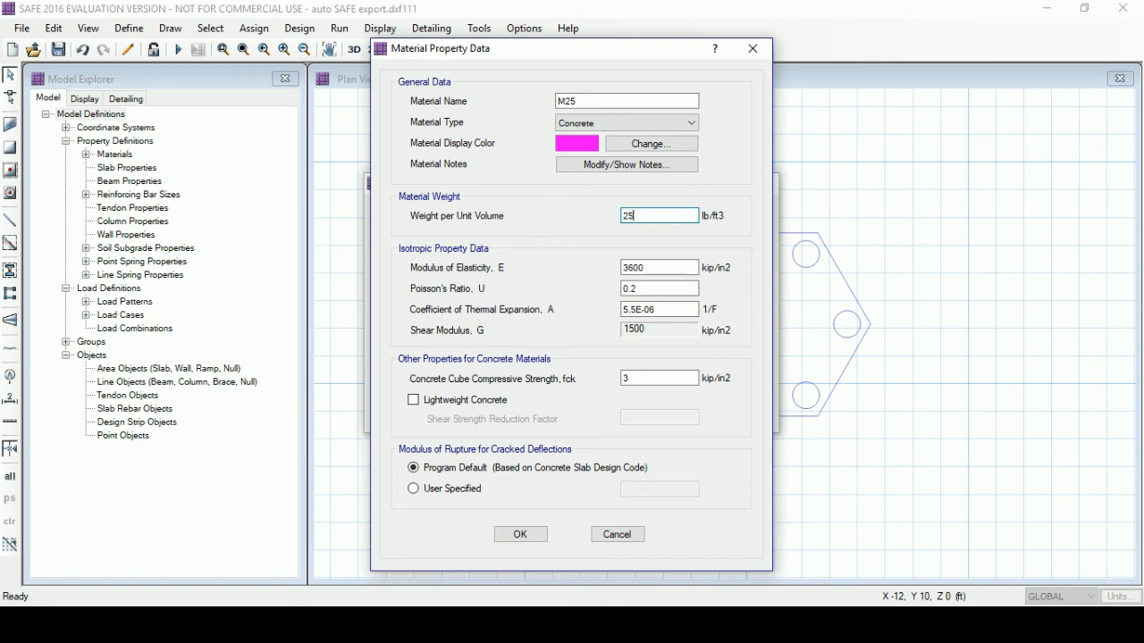
left_click_drag(661, 267, 552, 273)
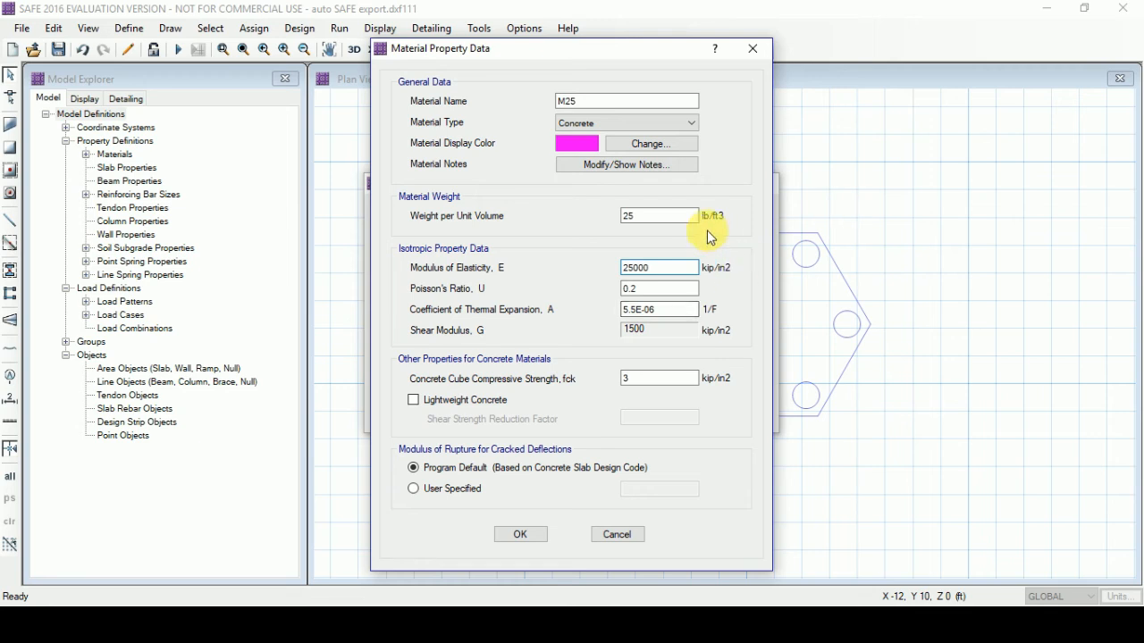
left_click(611, 536)
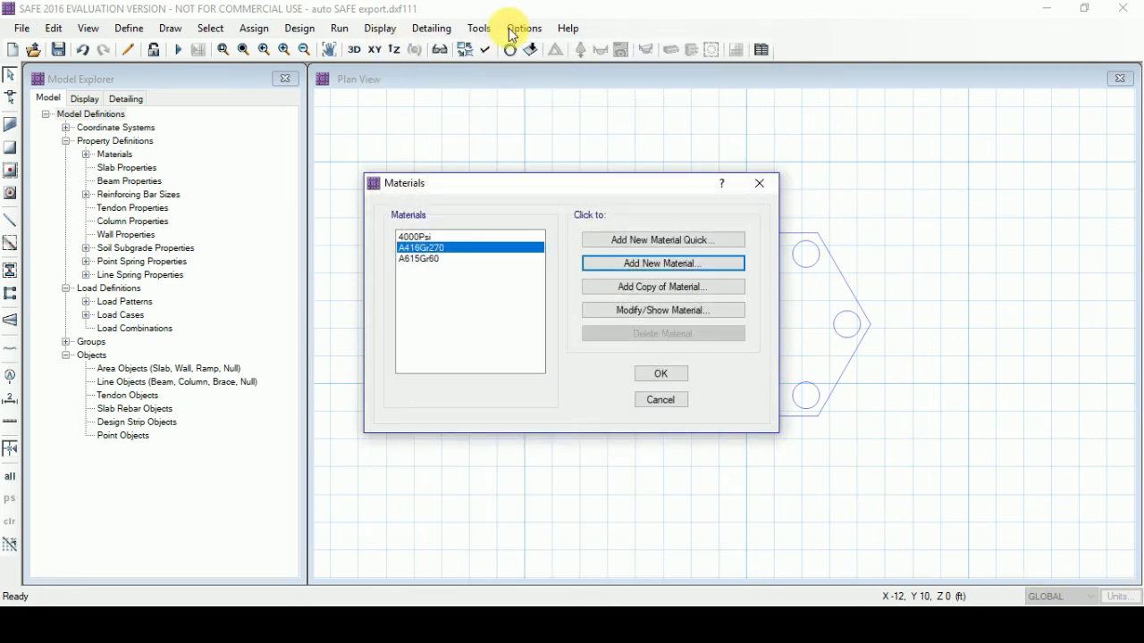
left_click(672, 405)
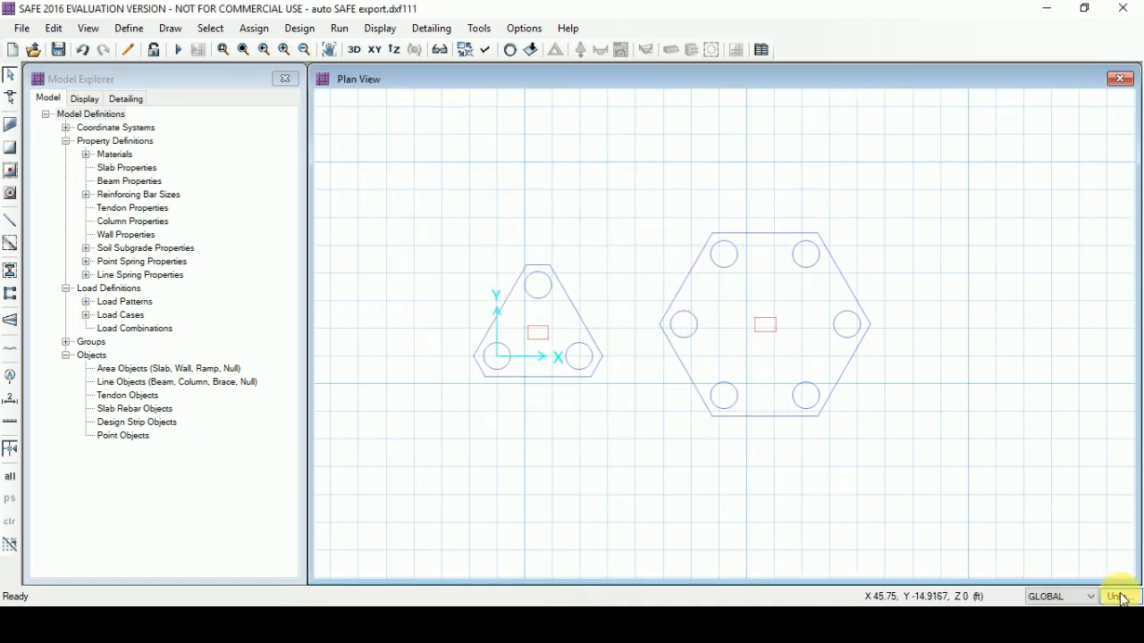
Step: Switch the model's units to metric, with lengths in m
left_click(1119, 596)
left_click(518, 105)
left_click(542, 552)
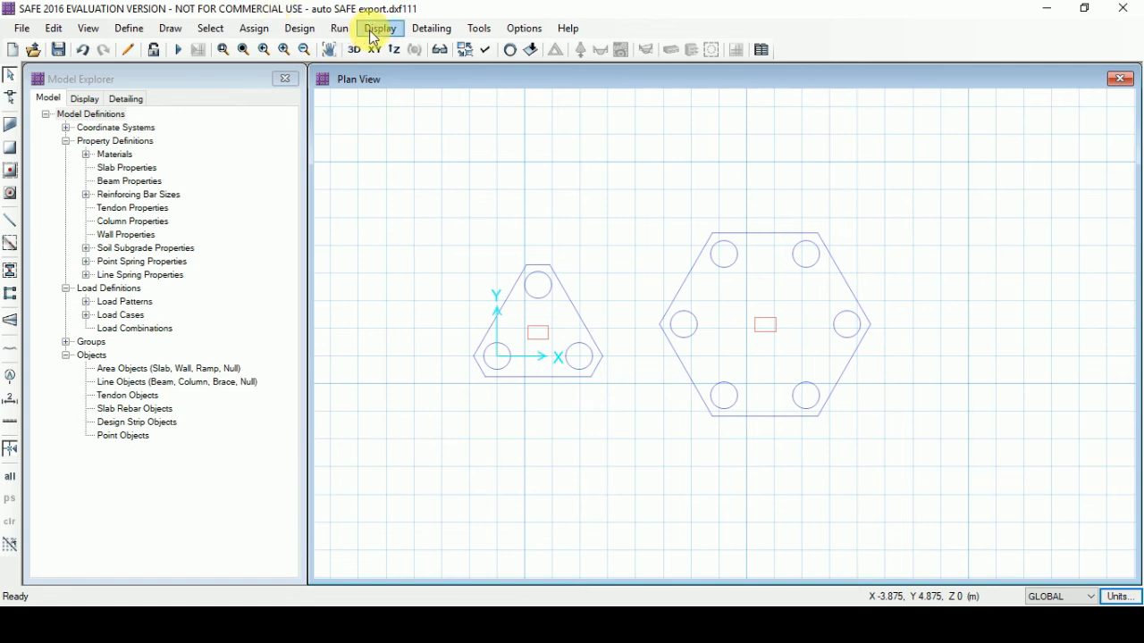
Step: Add a new material named M25 and set its type to Concrete
left_click(129, 28)
left_click(158, 44)
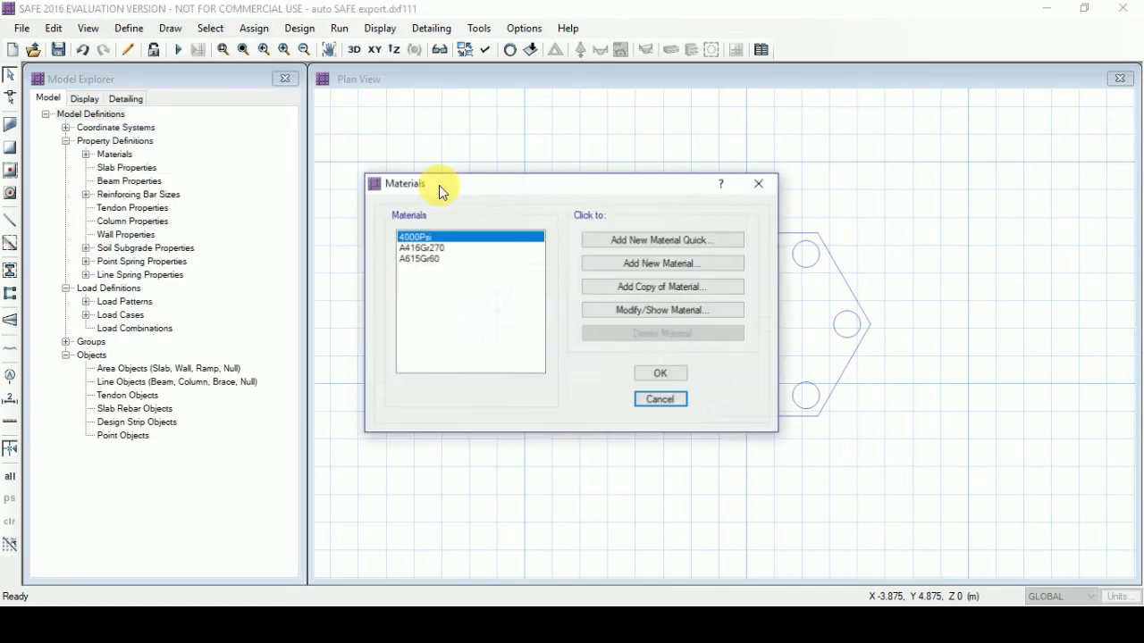
left_click(434, 259)
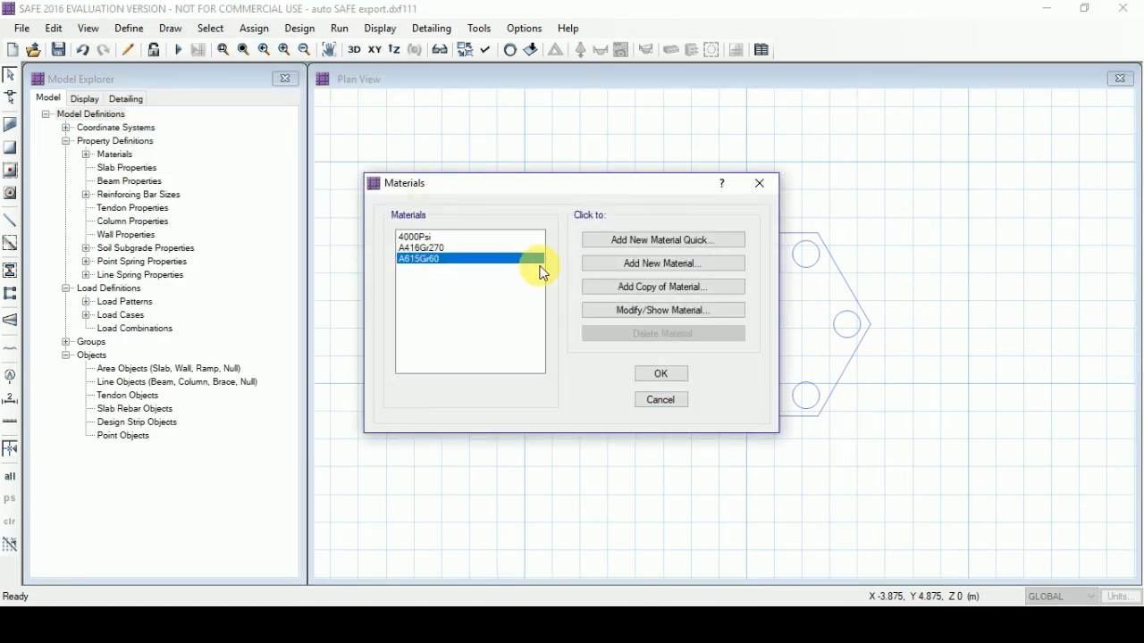
left_click(659, 263)
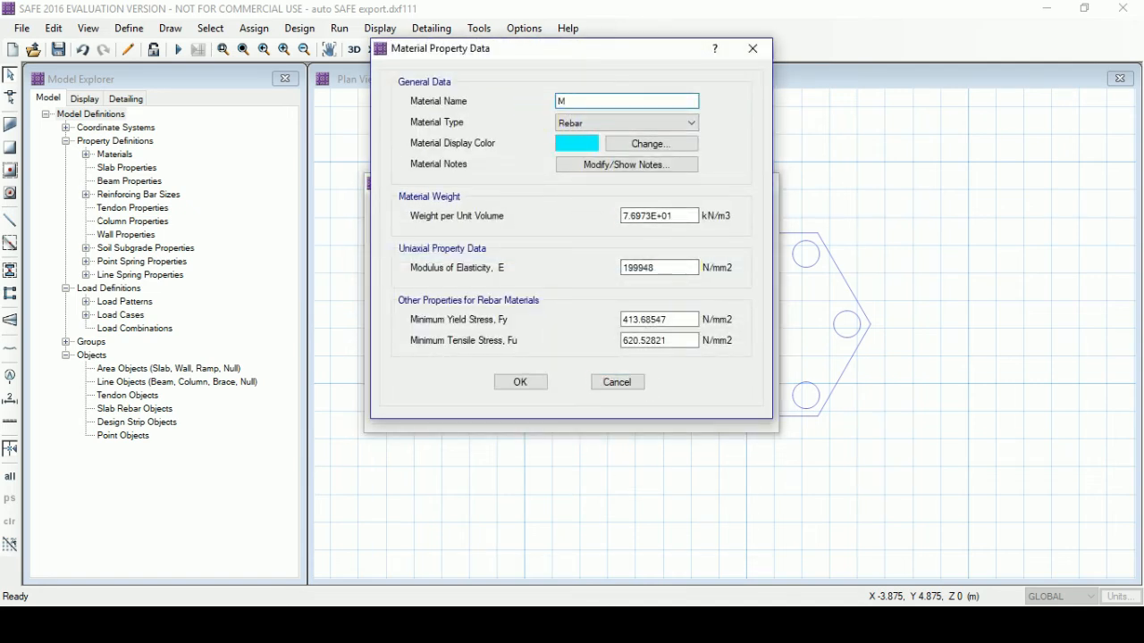
type("M25")
left_click(666, 121)
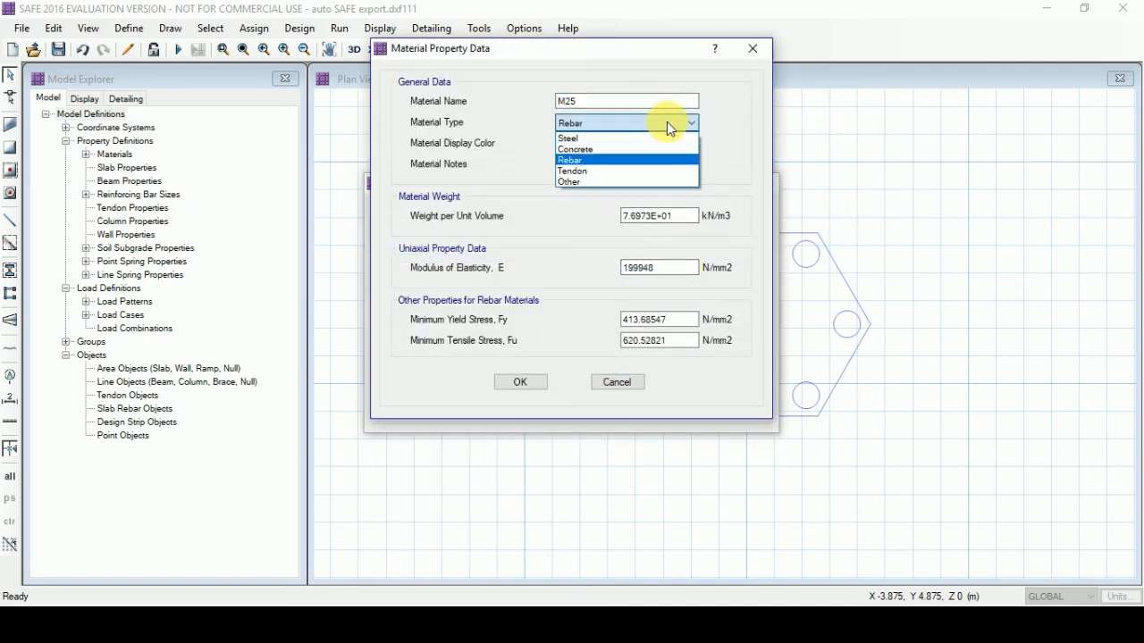
left_click(612, 149)
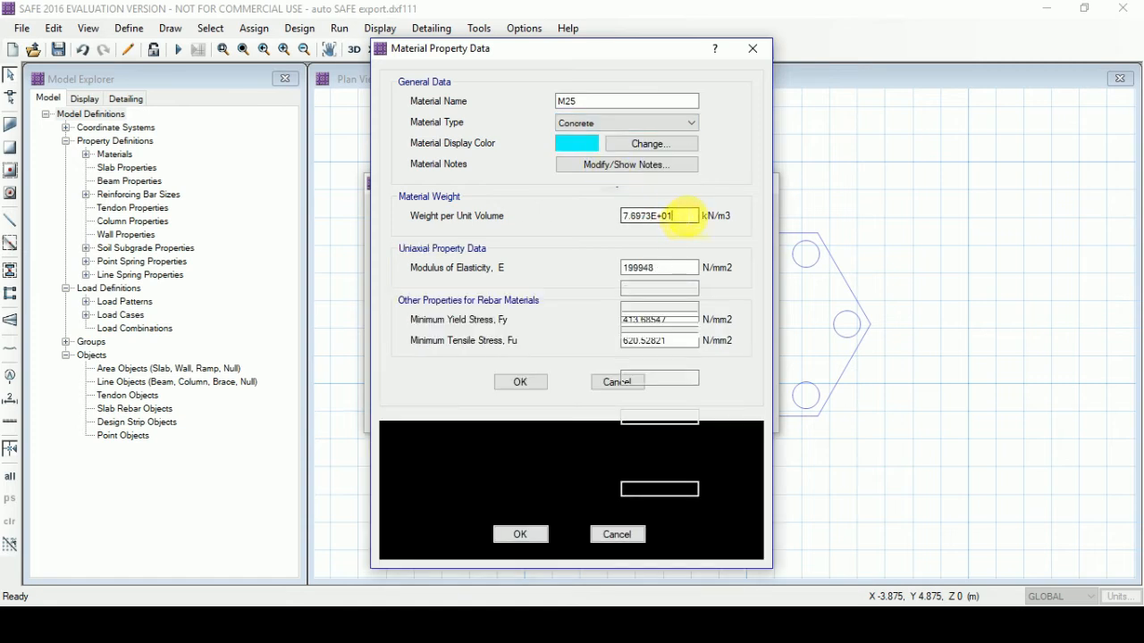
Step: Give M25 a unit weight of 25 kN/m3, elastic modulus 25000 N/mm2, thermal expansion coefficient 0.0000055 and fck 25 N/mm2
type("25")
left_click(679, 273)
type("25")
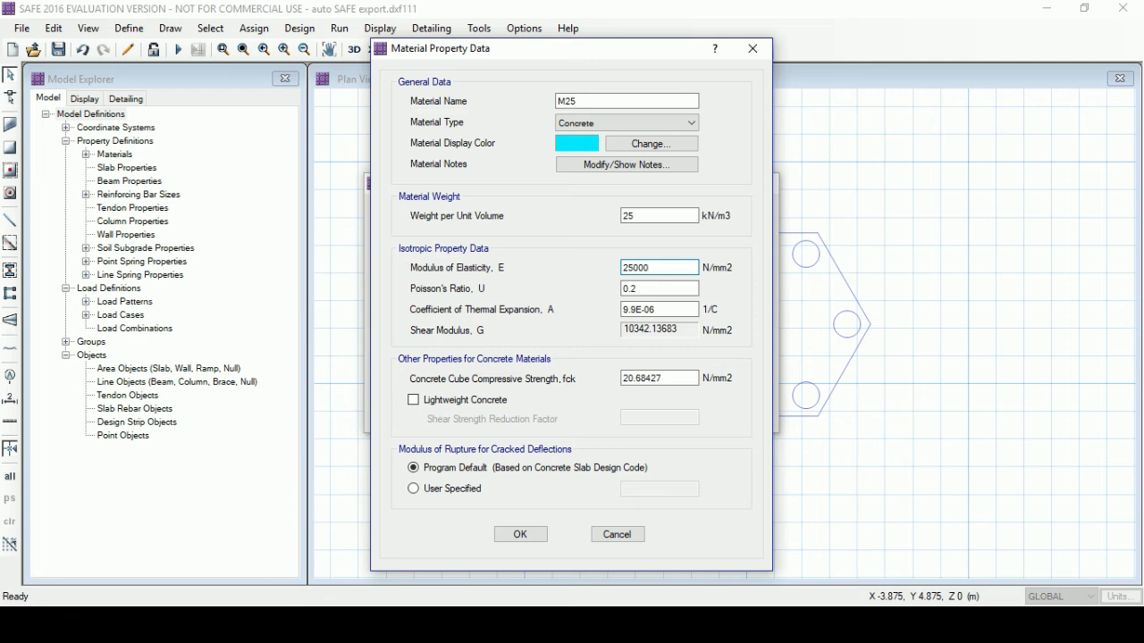
left_click_drag(670, 310, 583, 320)
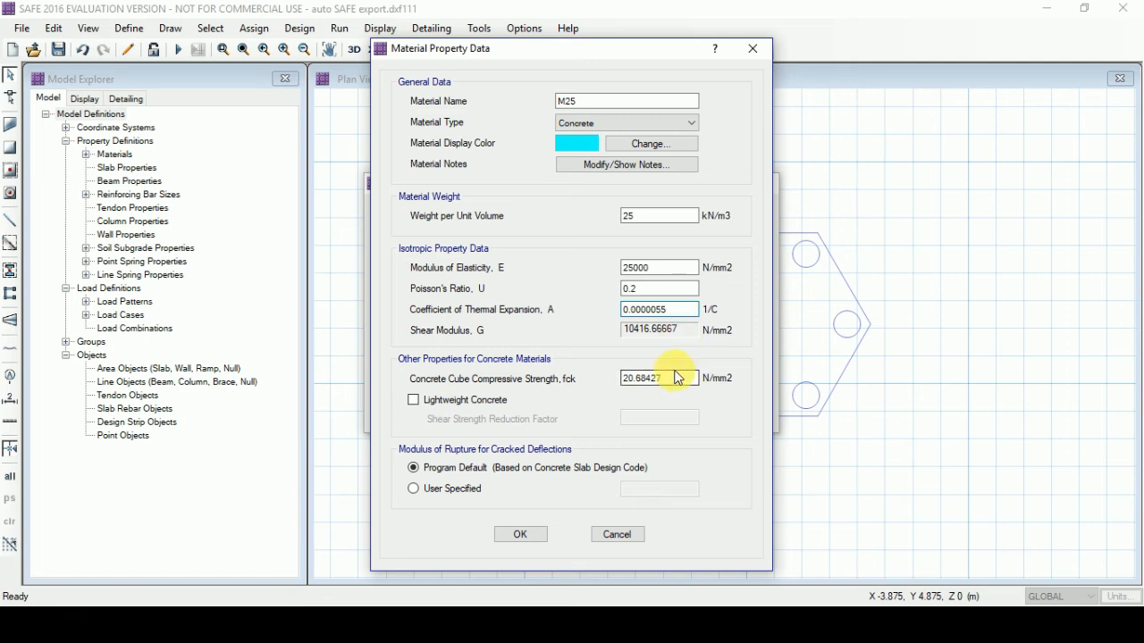
left_click_drag(671, 378, 598, 390)
type("25")
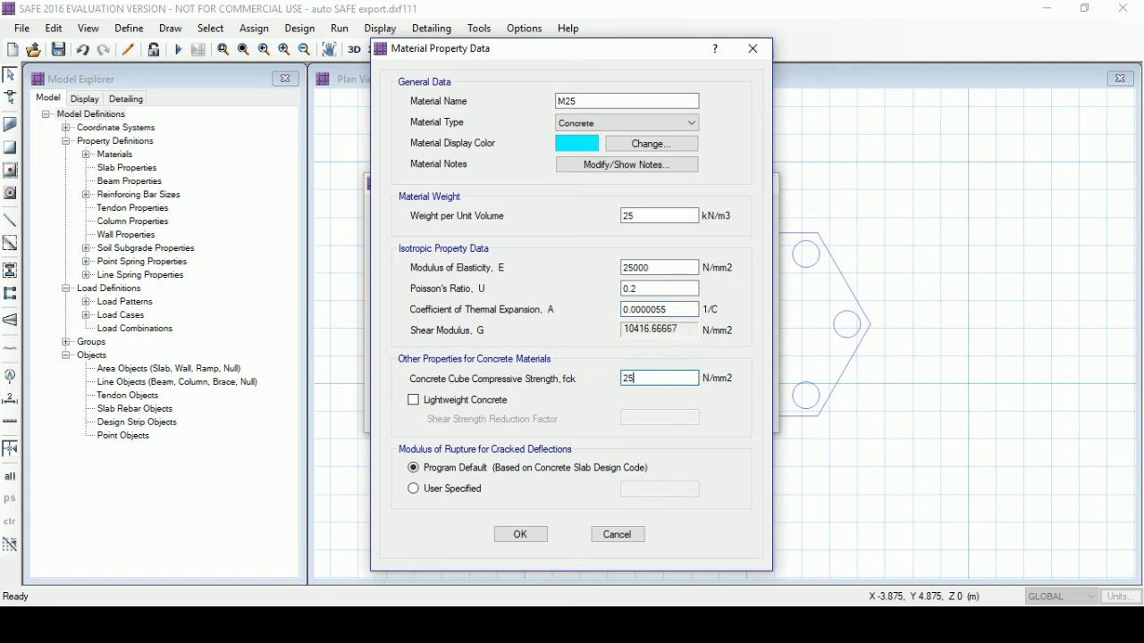
left_click(521, 535)
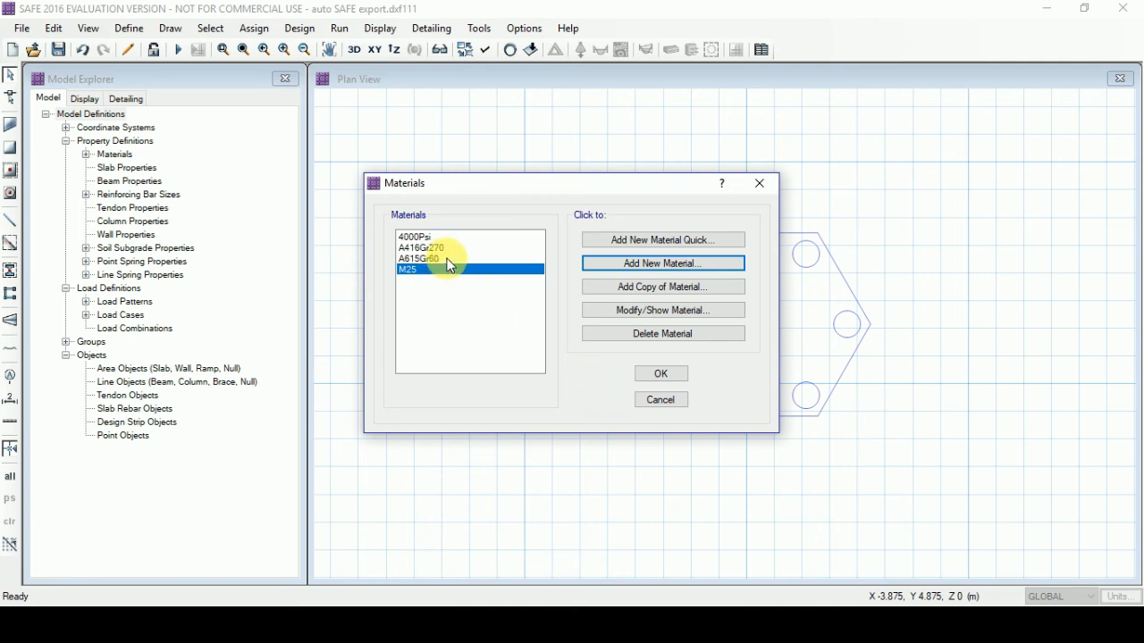
Step: Add a Rebar material named HYSD500 with a unit weight of 77 kN/m3 and elastic modulus of 200000 N/mm2
left_click(675, 264)
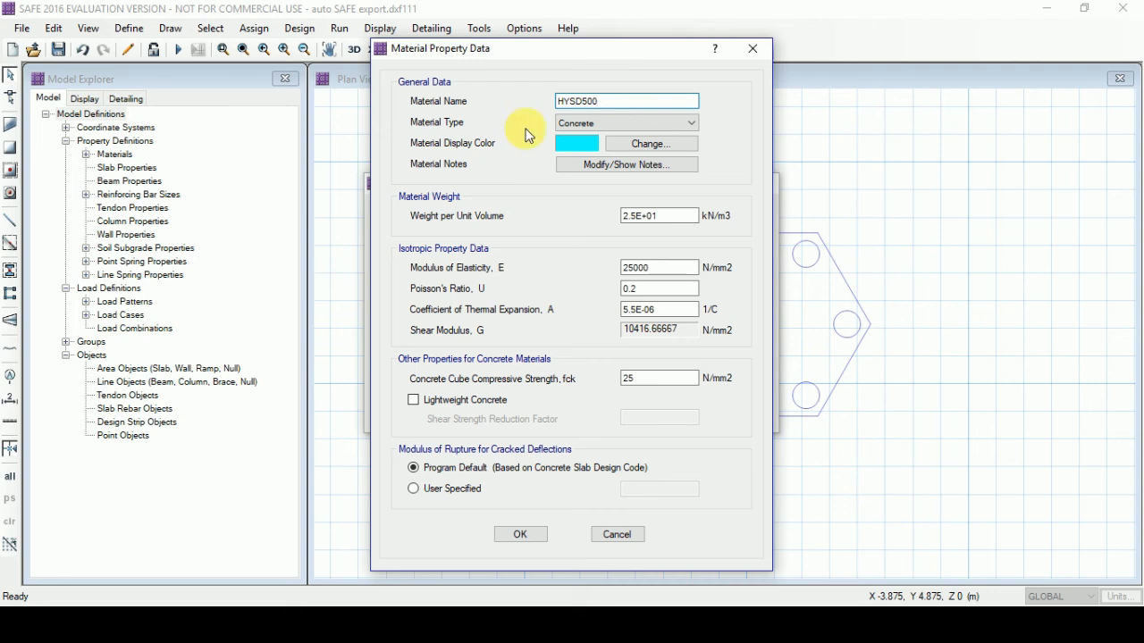
left_click(659, 122)
left_click(649, 168)
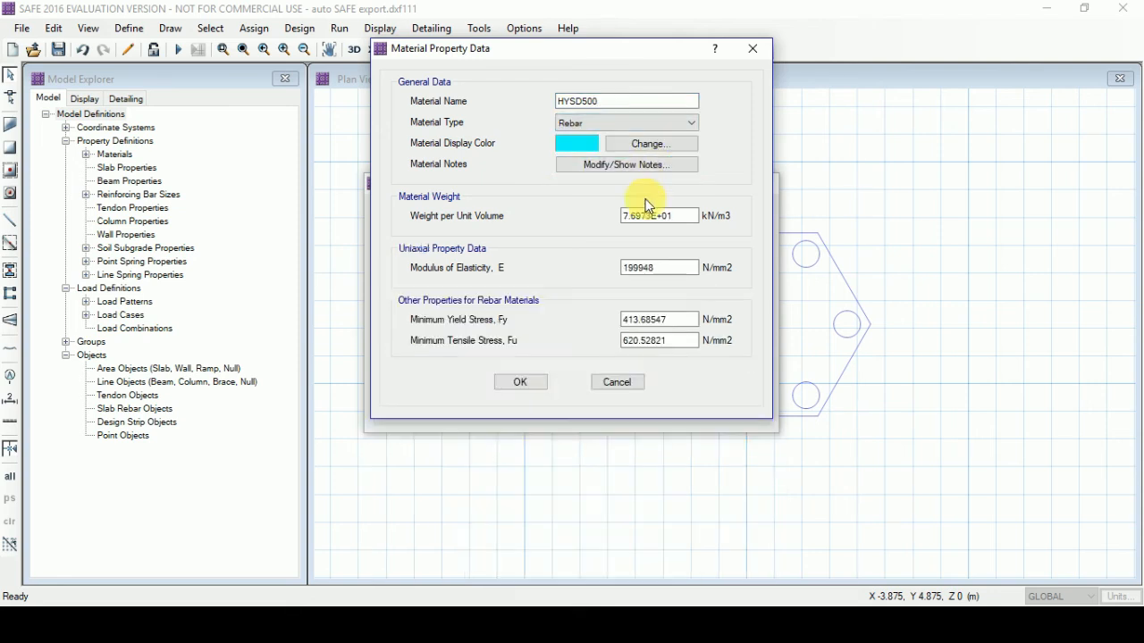
left_click_drag(684, 215, 536, 216)
type("77")
left_click_drag(684, 268, 471, 279)
type("200000")
Step: Set HYSD500's minimum yield stress to 500 N/mm2, replace its minimum tensile stress, and save the material definitions
left_click_drag(681, 320, 576, 342)
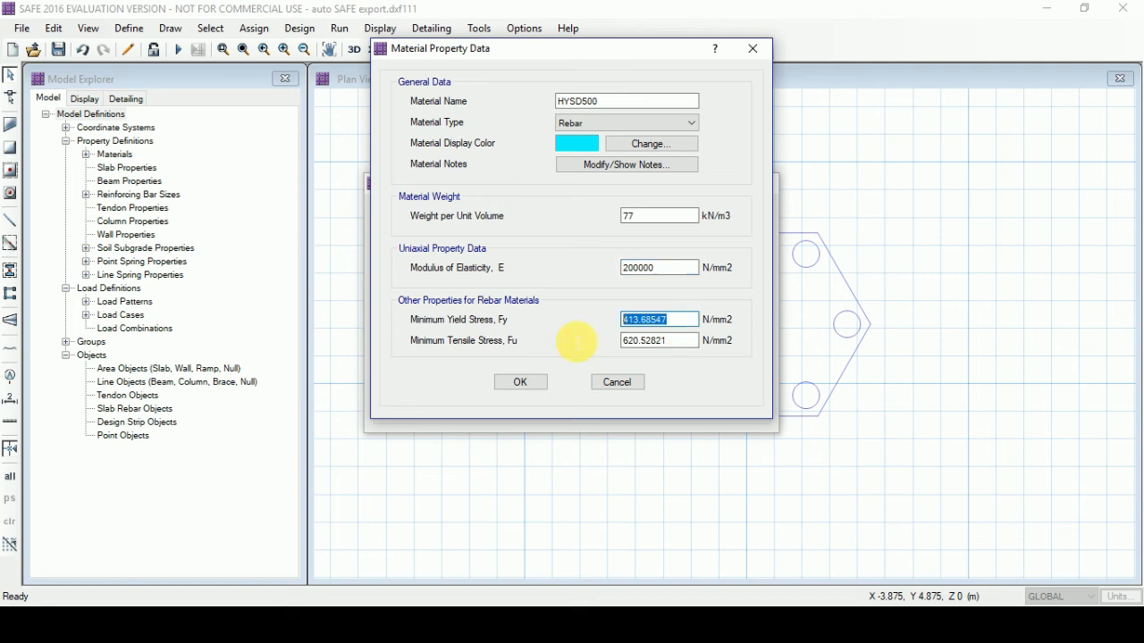
type("500")
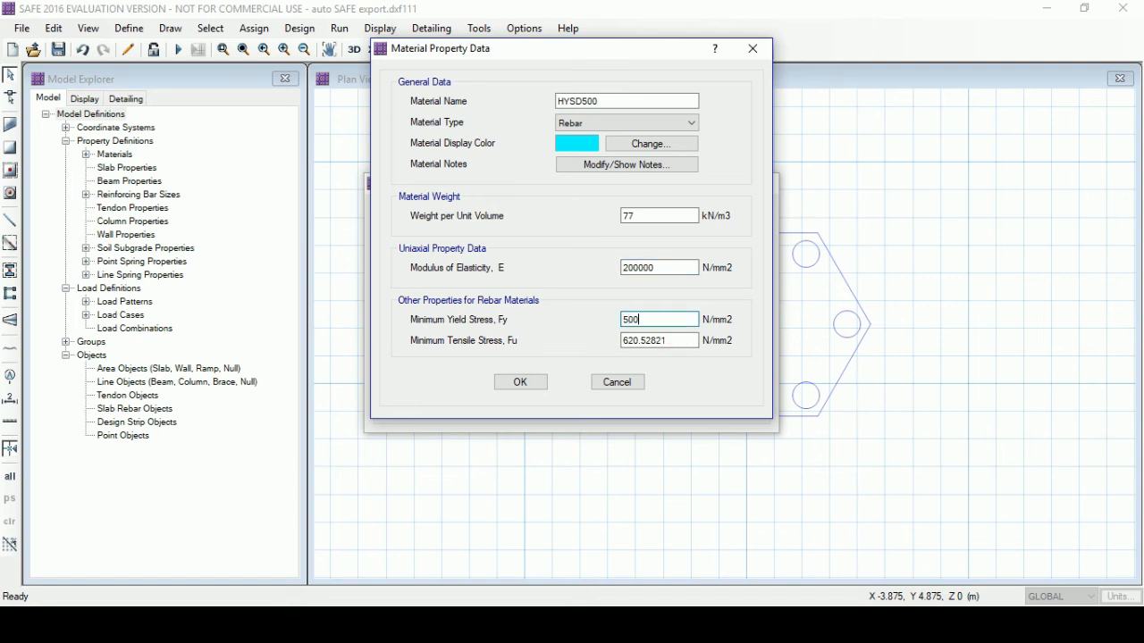
left_click_drag(674, 344, 540, 368)
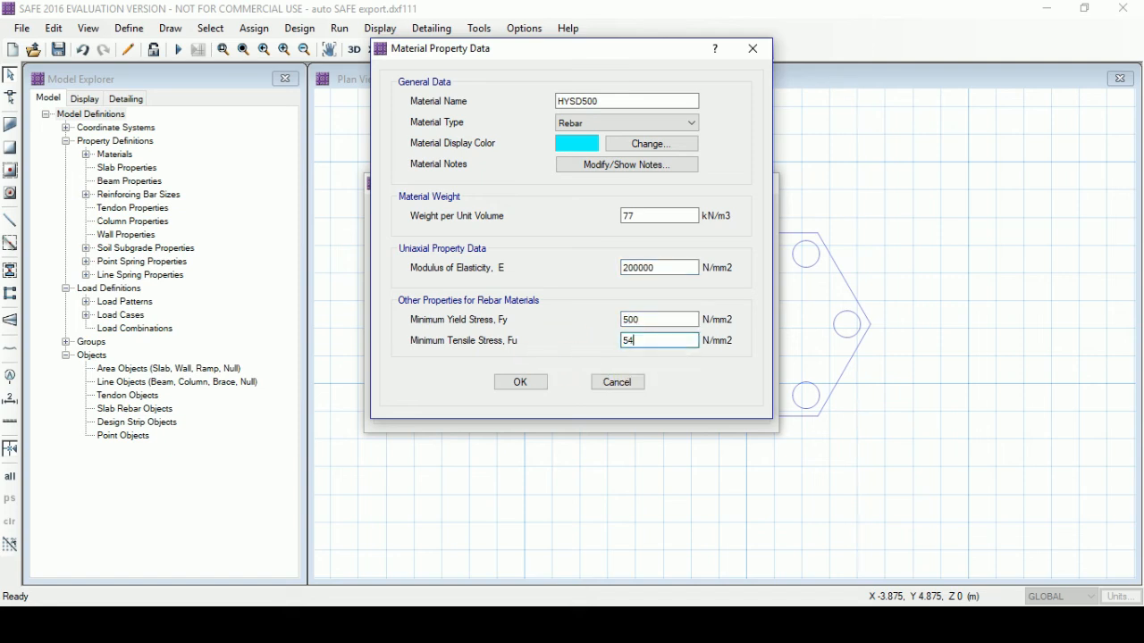
left_click(522, 384)
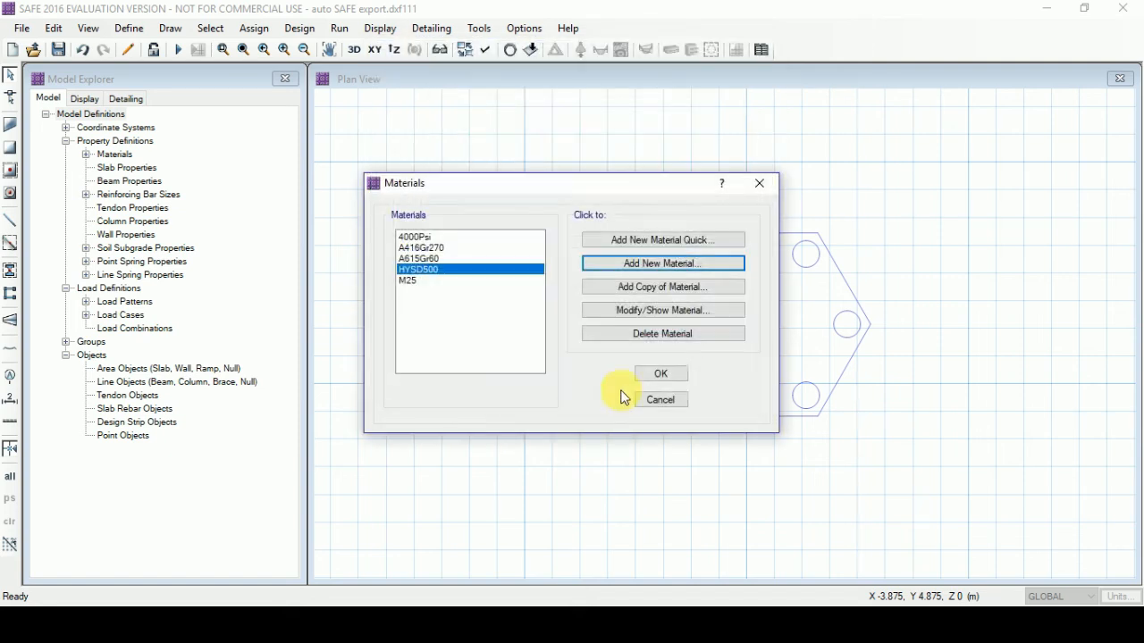
left_click(666, 373)
Step: Add a new slab property named Pile cap500
left_click(127, 29)
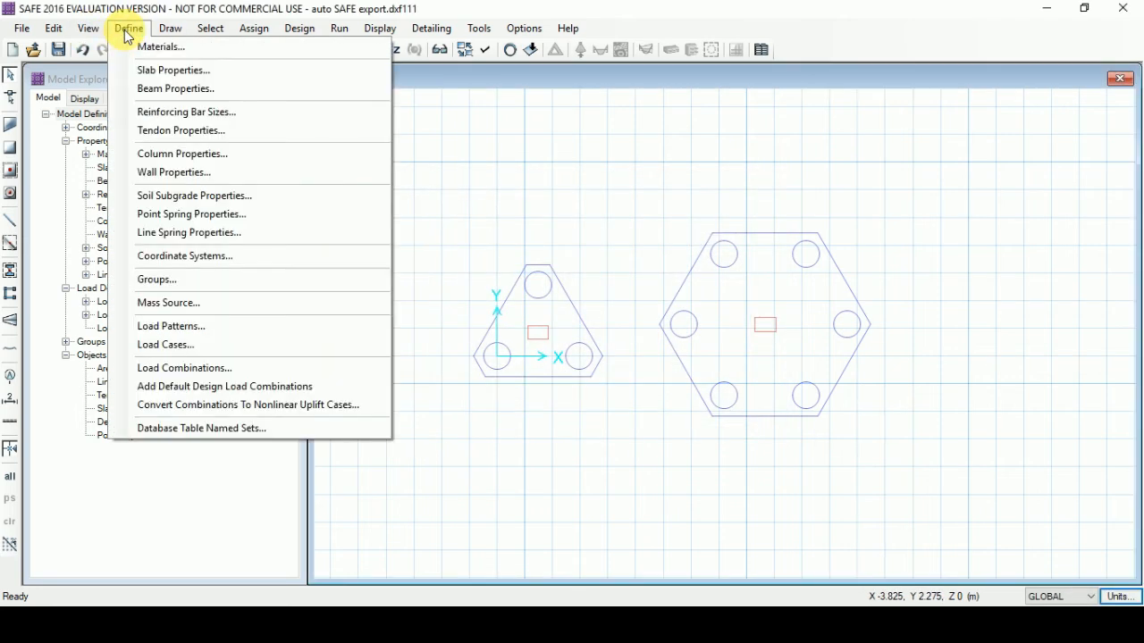
left_click(204, 70)
left_click(695, 251)
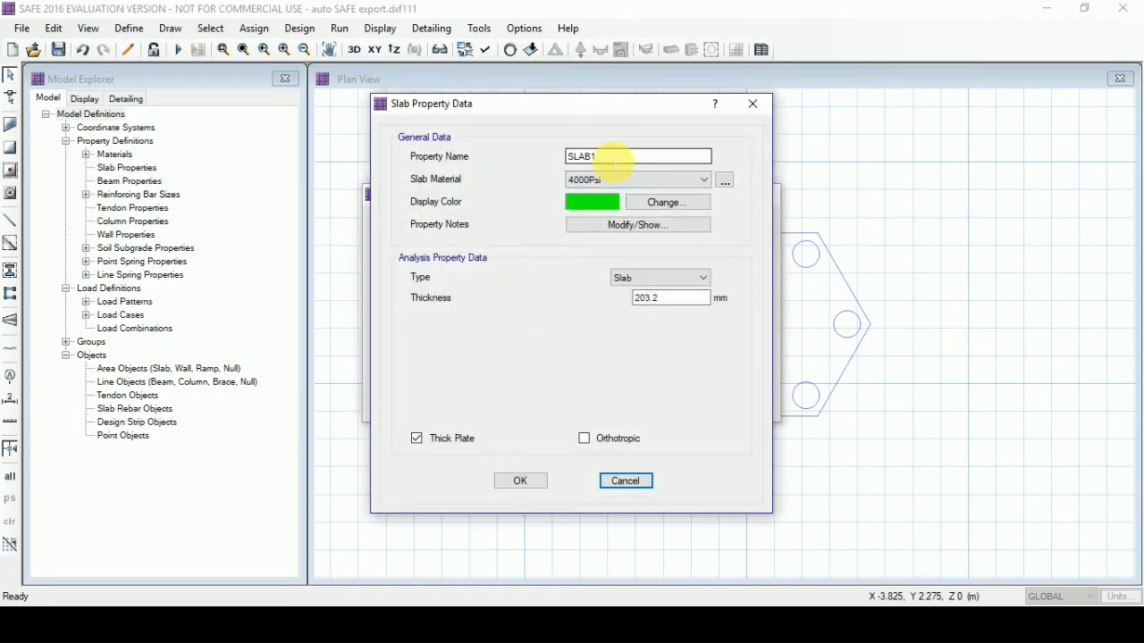
left_click_drag(614, 161, 431, 174)
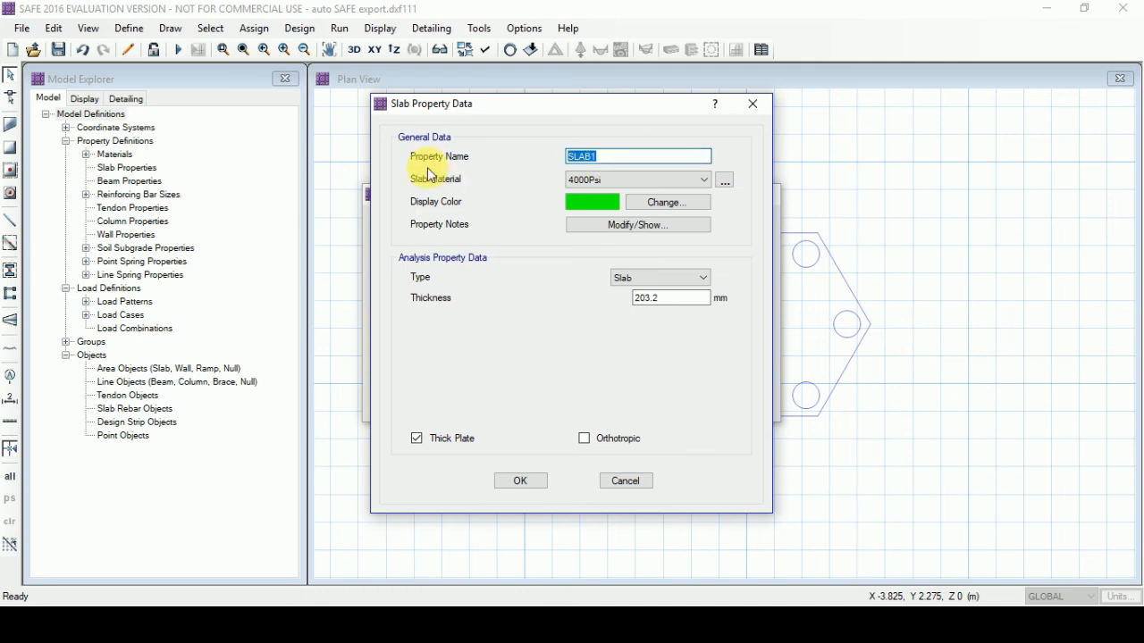
type("Pile cap")
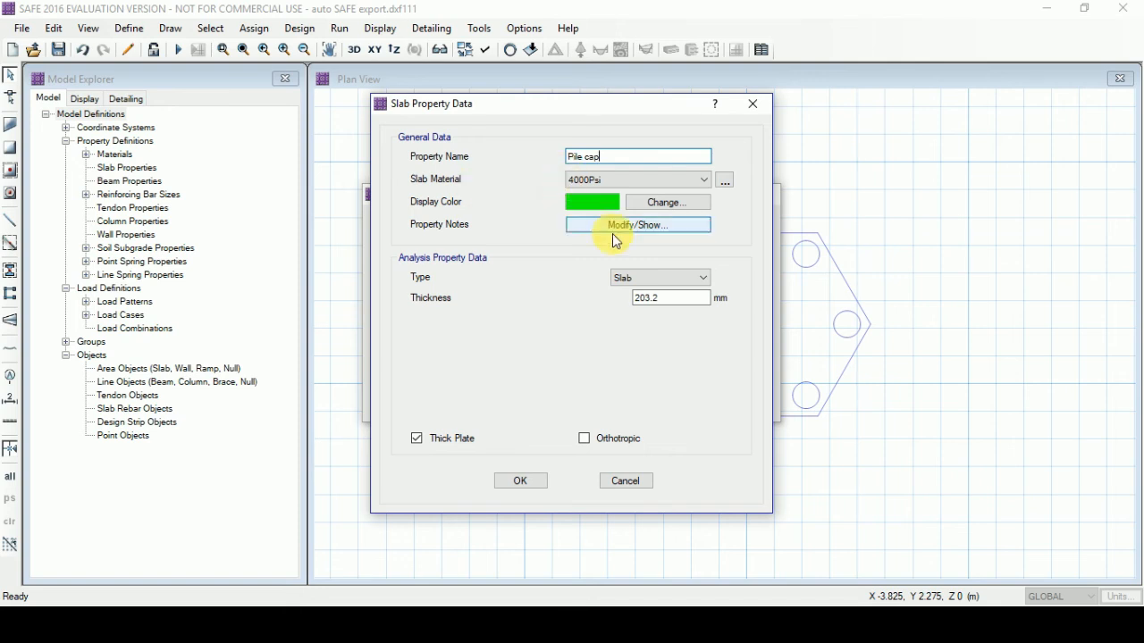
type("500")
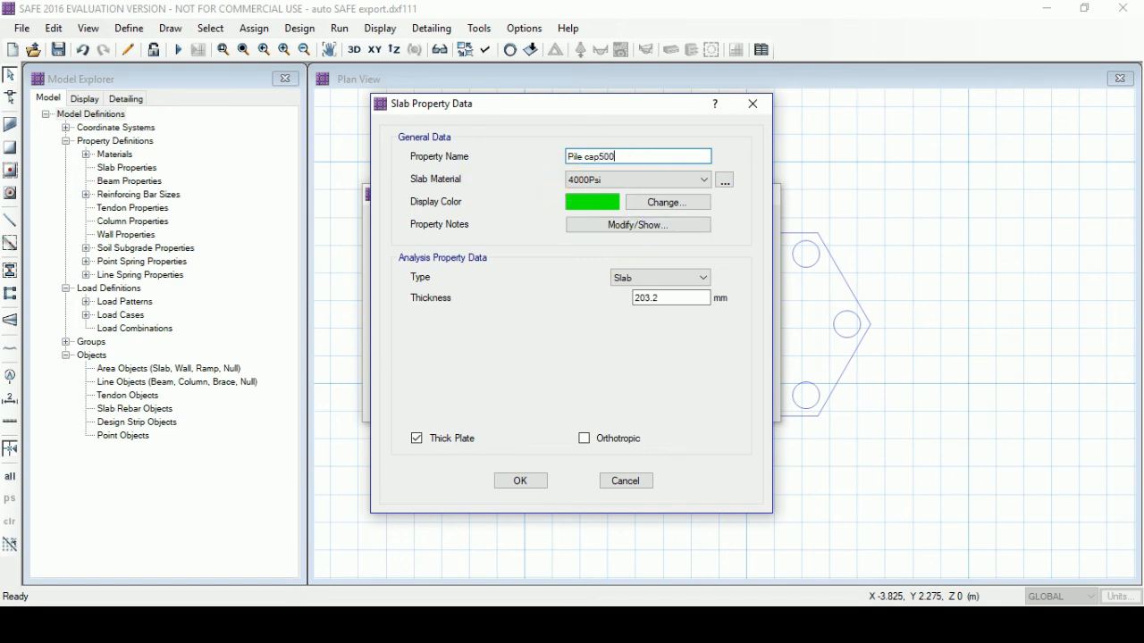
Step: Assign material M25, type Mat and a thickness of 500 mm to the Pile cap500 property
left_click(680, 176)
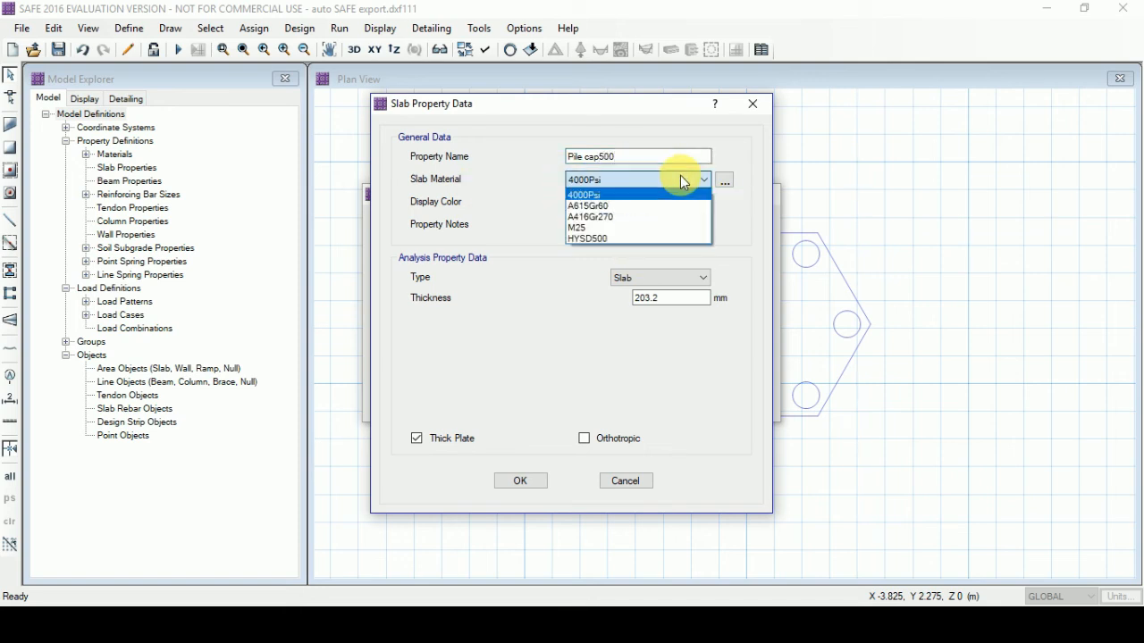
left_click(614, 229)
left_click(656, 277)
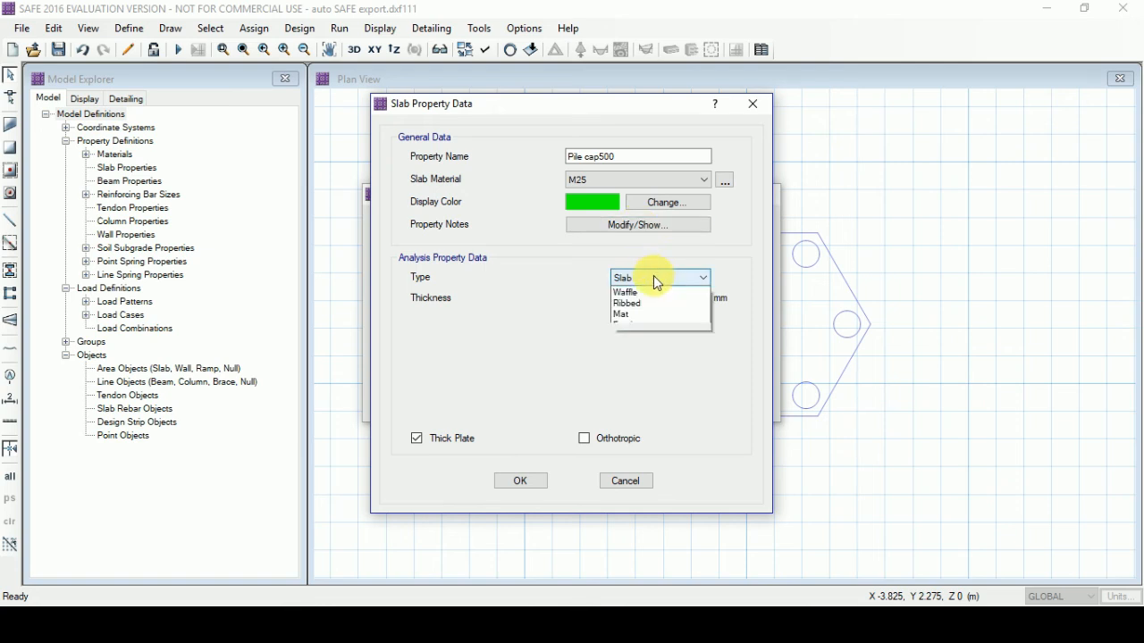
left_click(639, 341)
left_click_drag(671, 304, 569, 297)
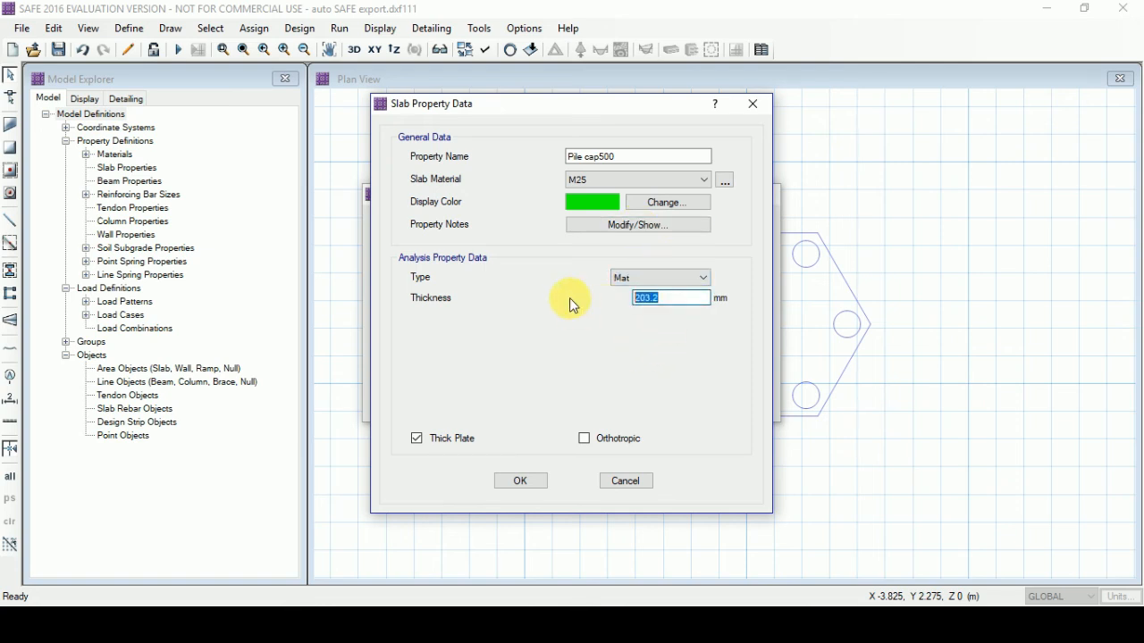
type("500")
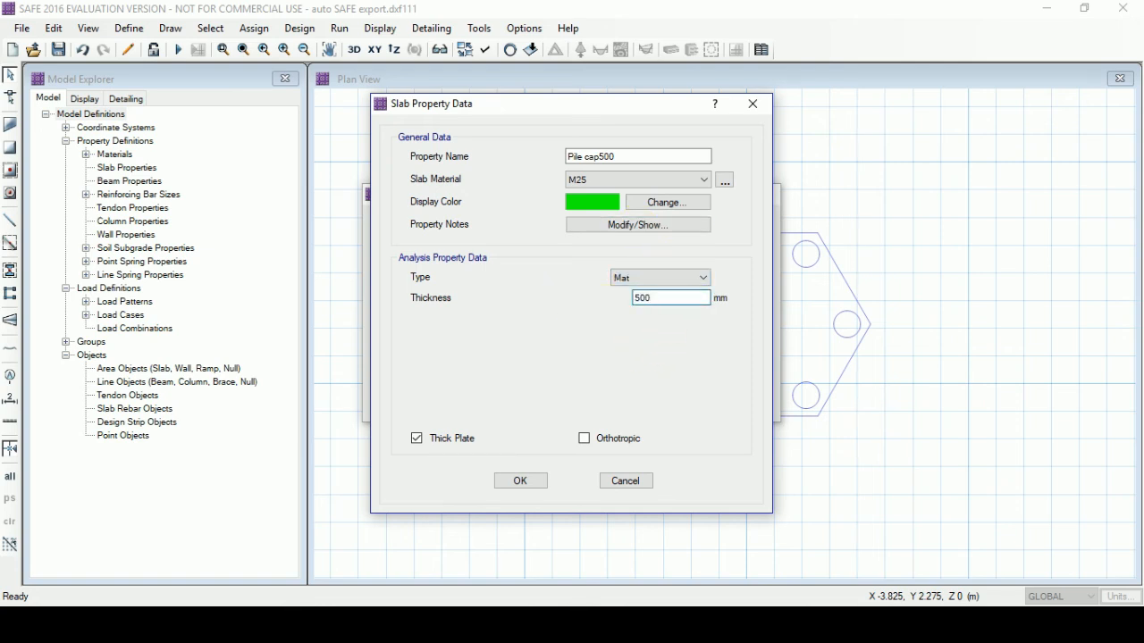
left_click(537, 479)
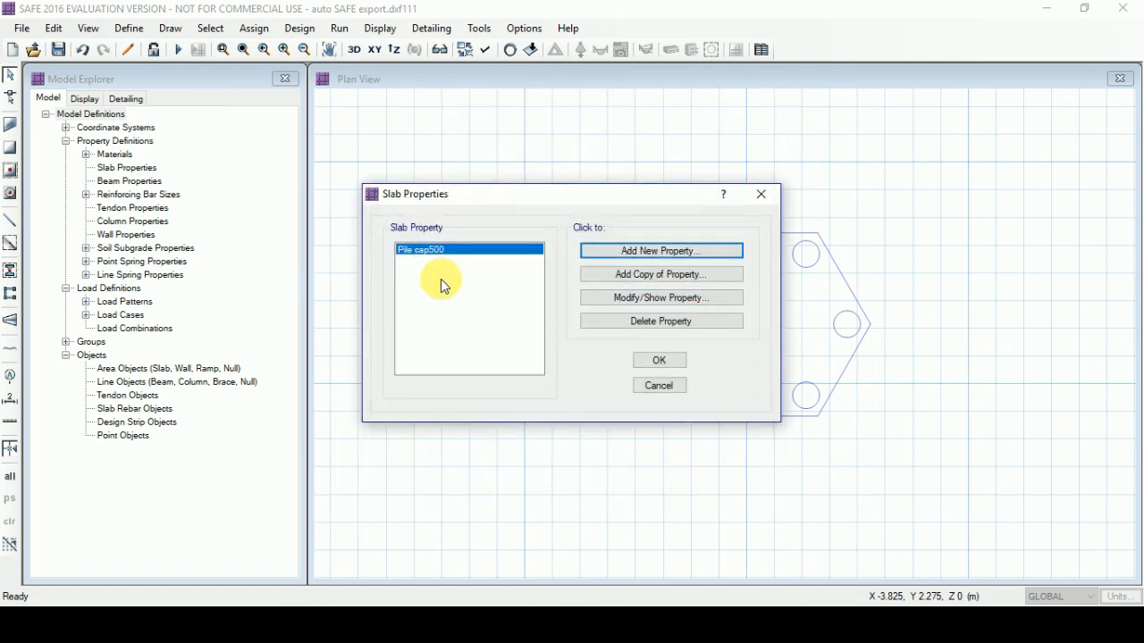
Step: Add a new slab property named Col and assign material M25 to it
left_click(666, 254)
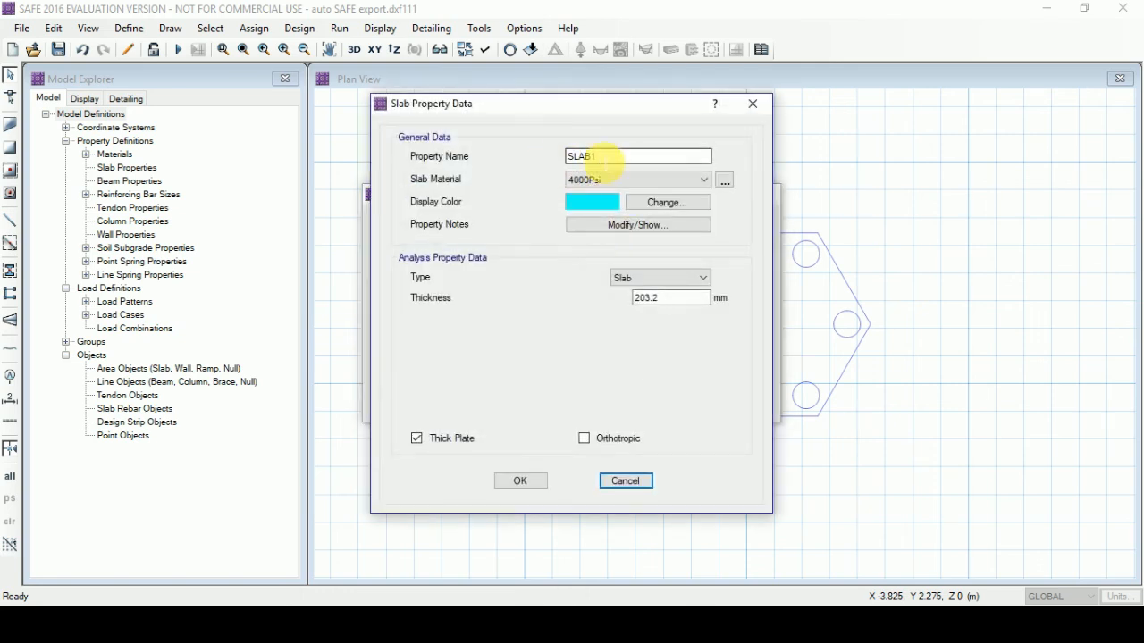
type("Col")
left_click(637, 179)
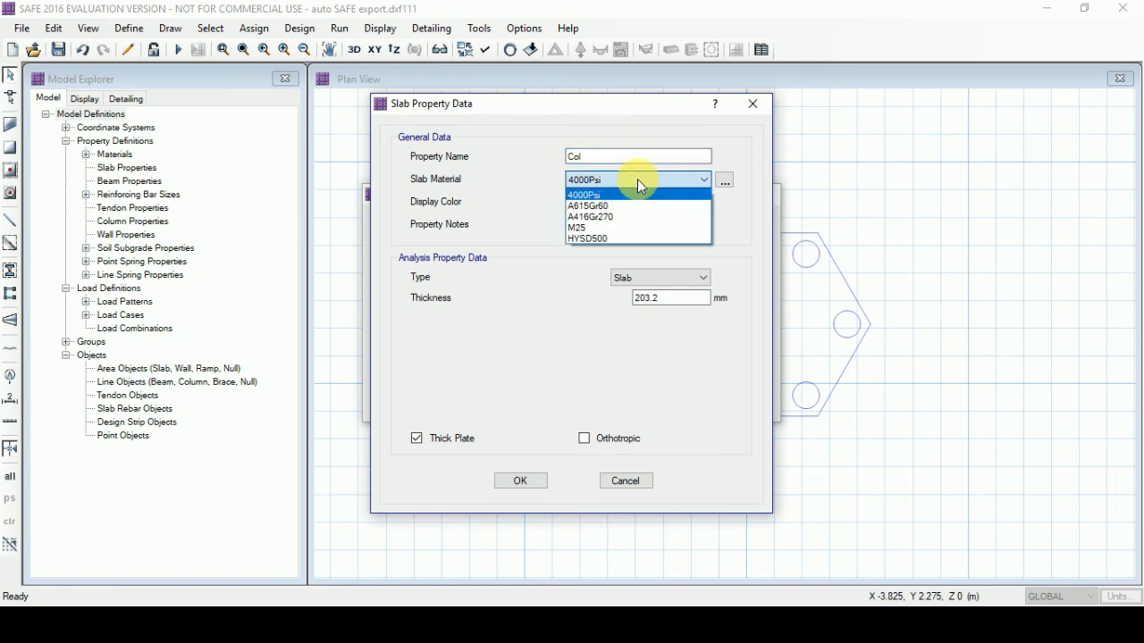
left_click(611, 229)
Step: Set the column property's type to Stiff and thickness to 500 mm, rename it Col 500, and save it
left_click(645, 278)
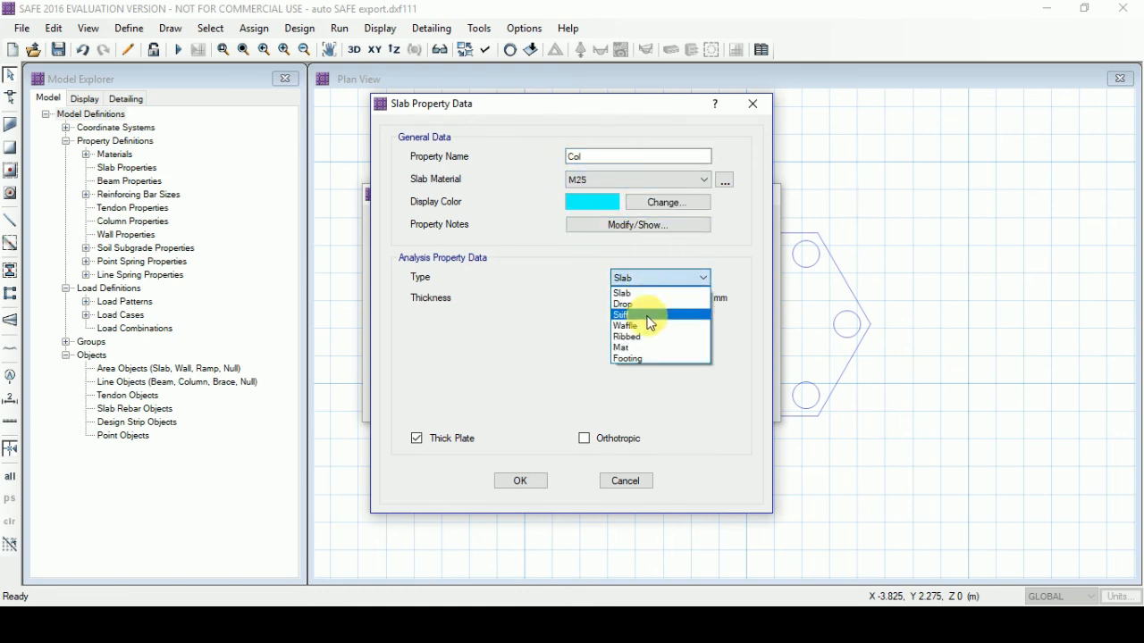
left_click(649, 315)
double_click(670, 298)
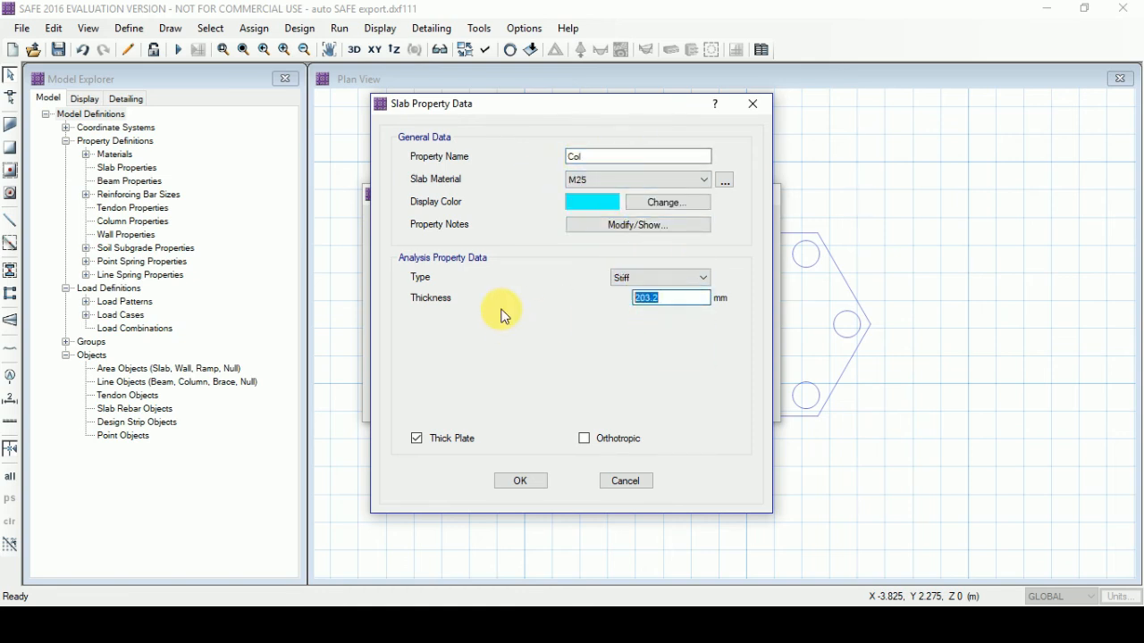
type("500")
left_click(617, 156)
type("5")
left_click(520, 480)
Step: Add a new slab property named Piles with material M25 and type Stiff
left_click(668, 252)
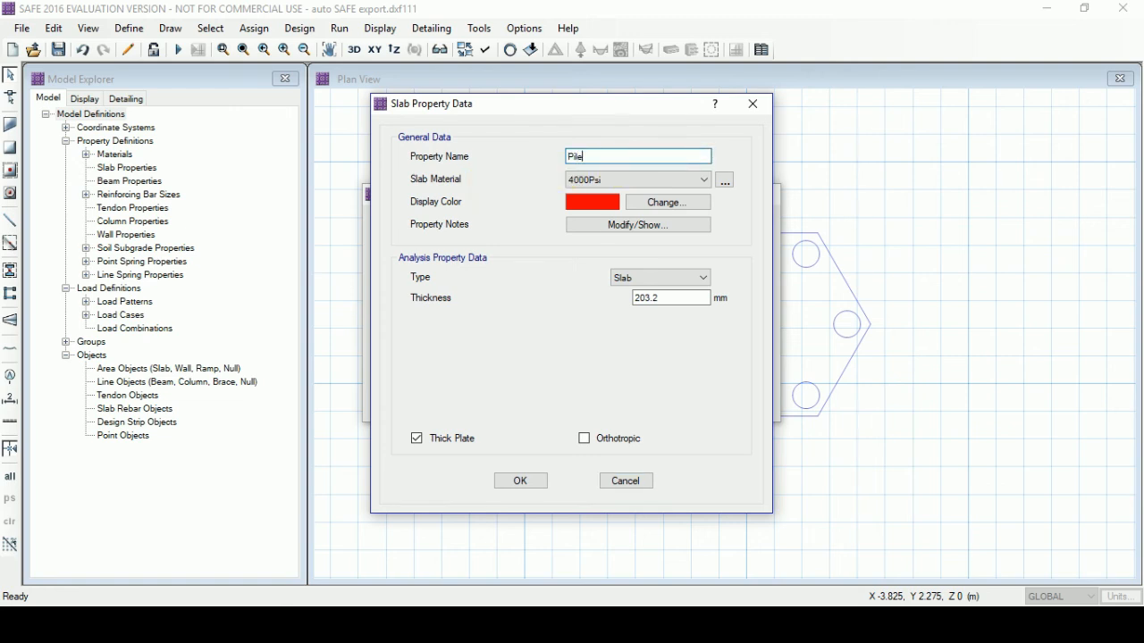
left_click(641, 183)
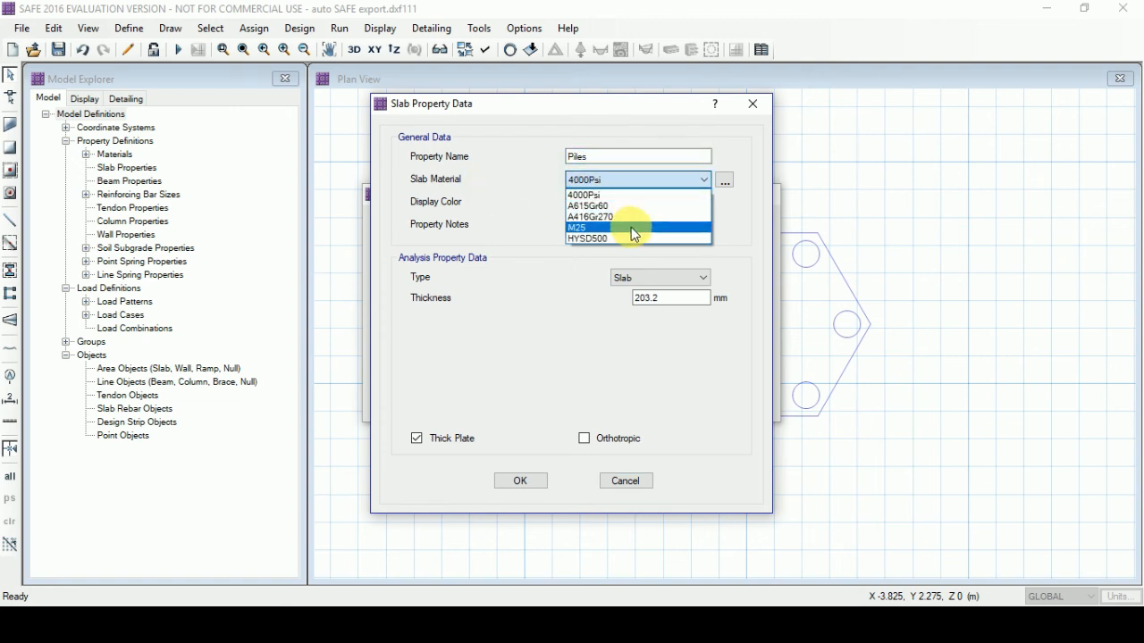
left_click(631, 224)
left_click(652, 279)
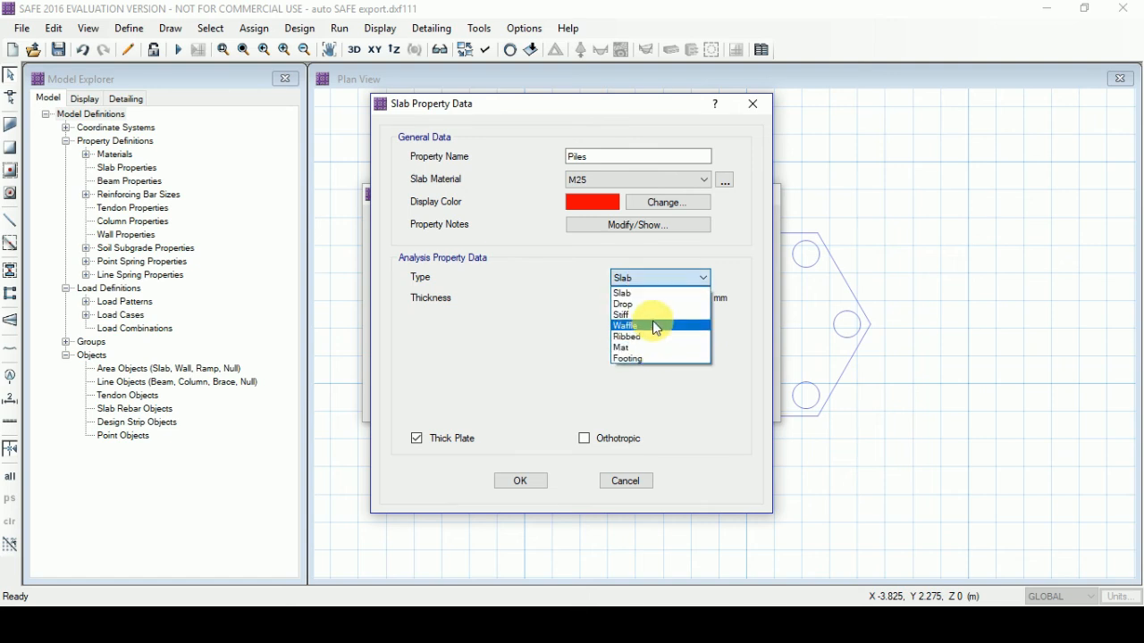
left_click(655, 312)
Step: Give the pile property a thickness of 500 mm, rename it Piles 500, and save the slab property definitions
left_click_drag(677, 303, 543, 310)
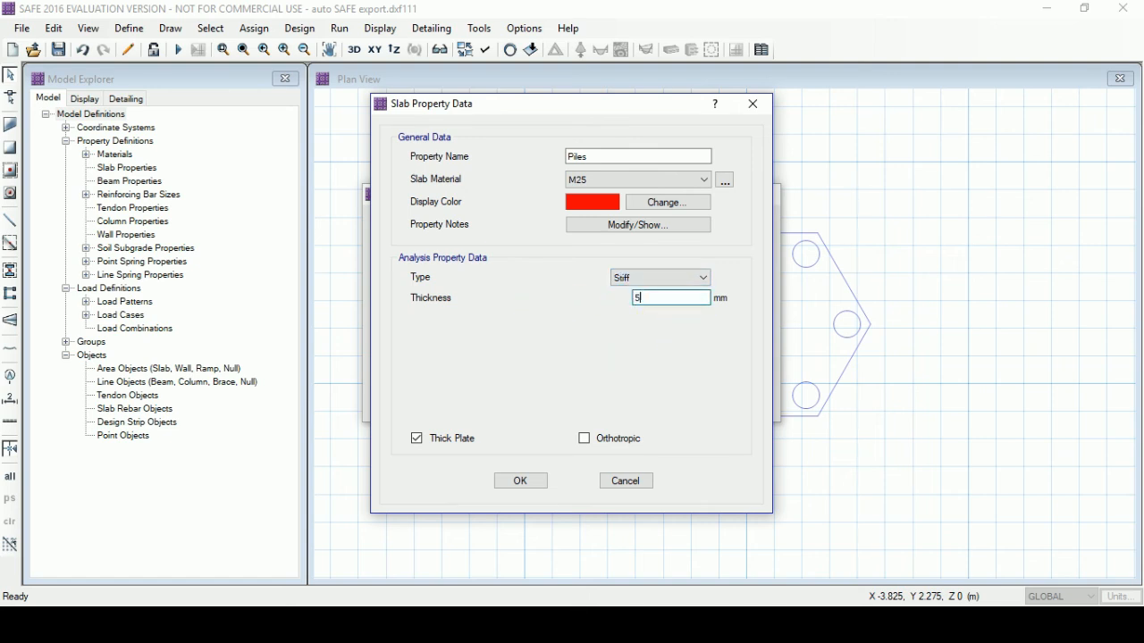
left_click(618, 157)
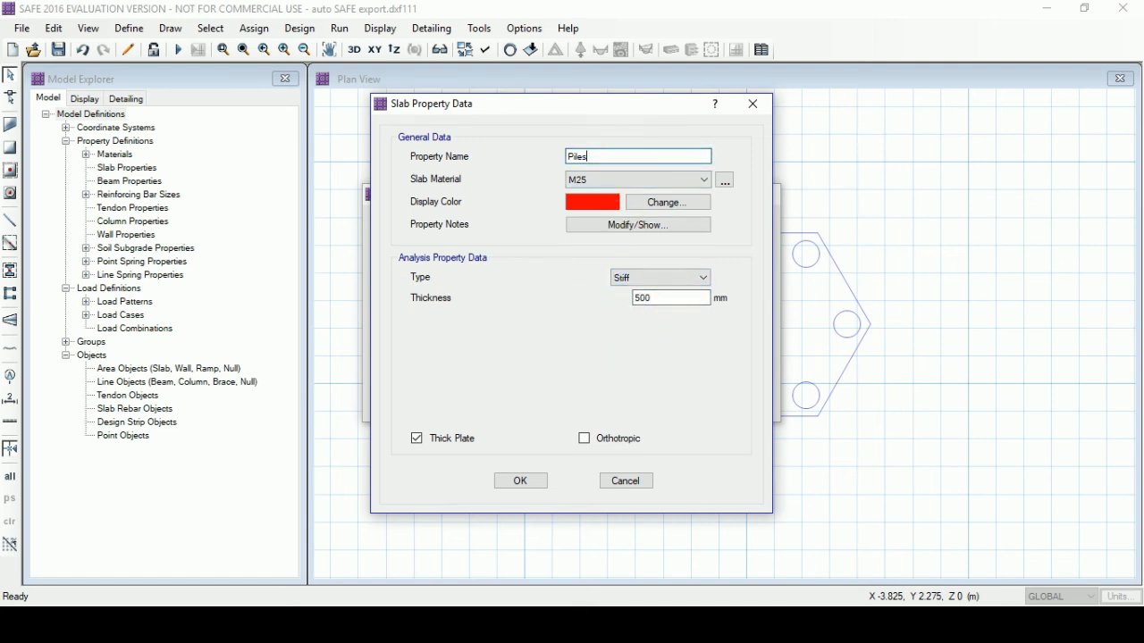
left_click(527, 488)
left_click(521, 483)
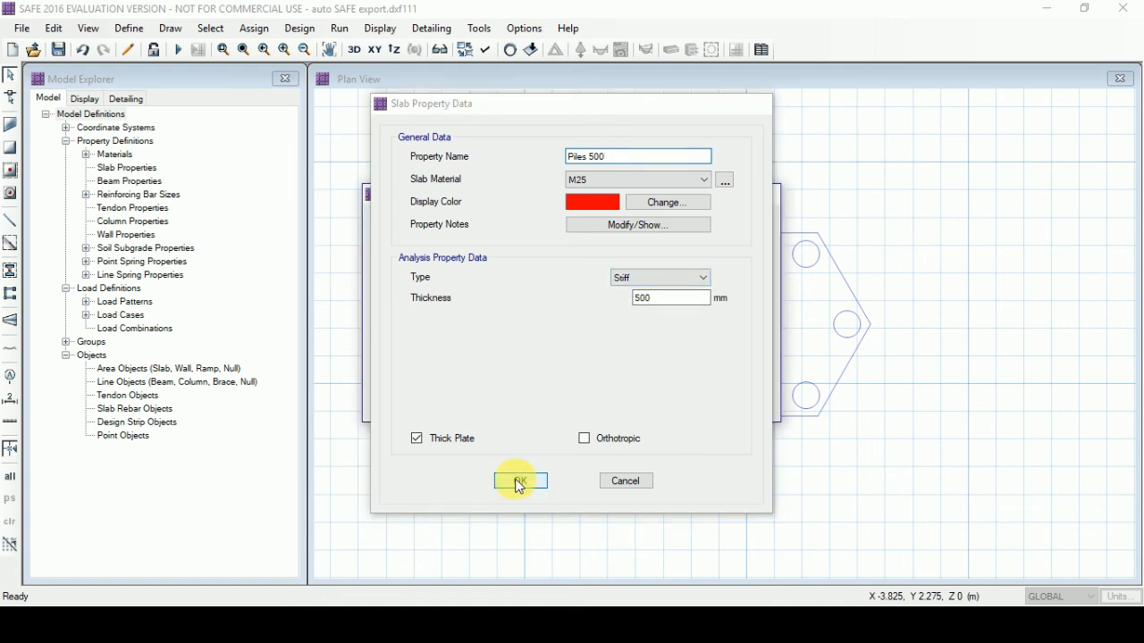
left_click(659, 362)
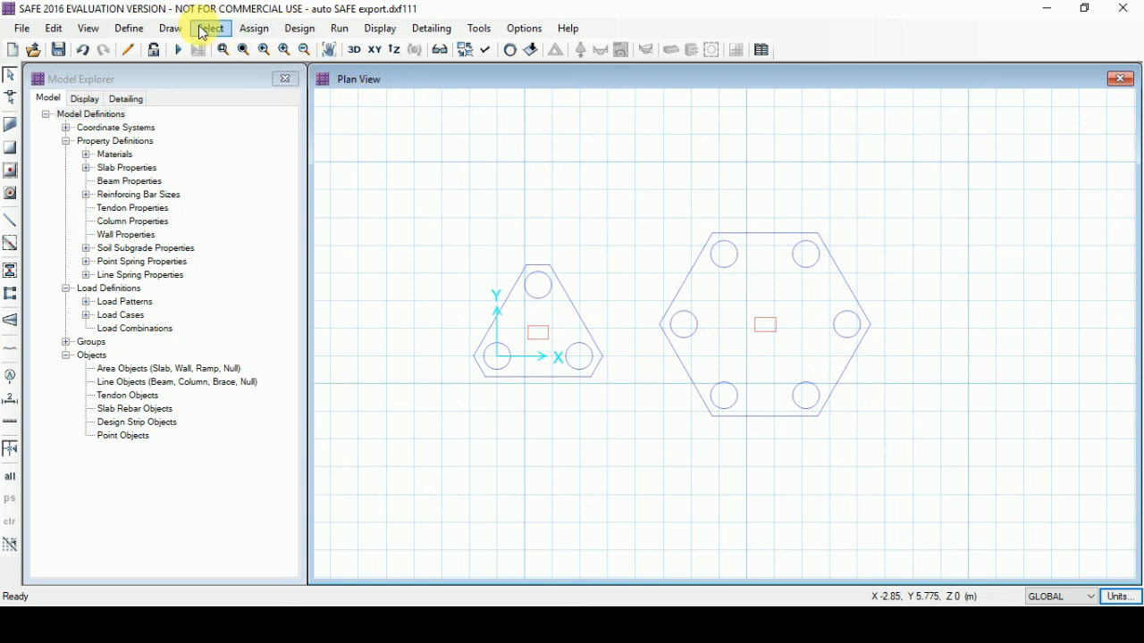
Step: Using Draw Slabs/Areas with property Pile cap500, add SAFE areas from the hexagonal and triangular pile cap outlines
left_click(170, 30)
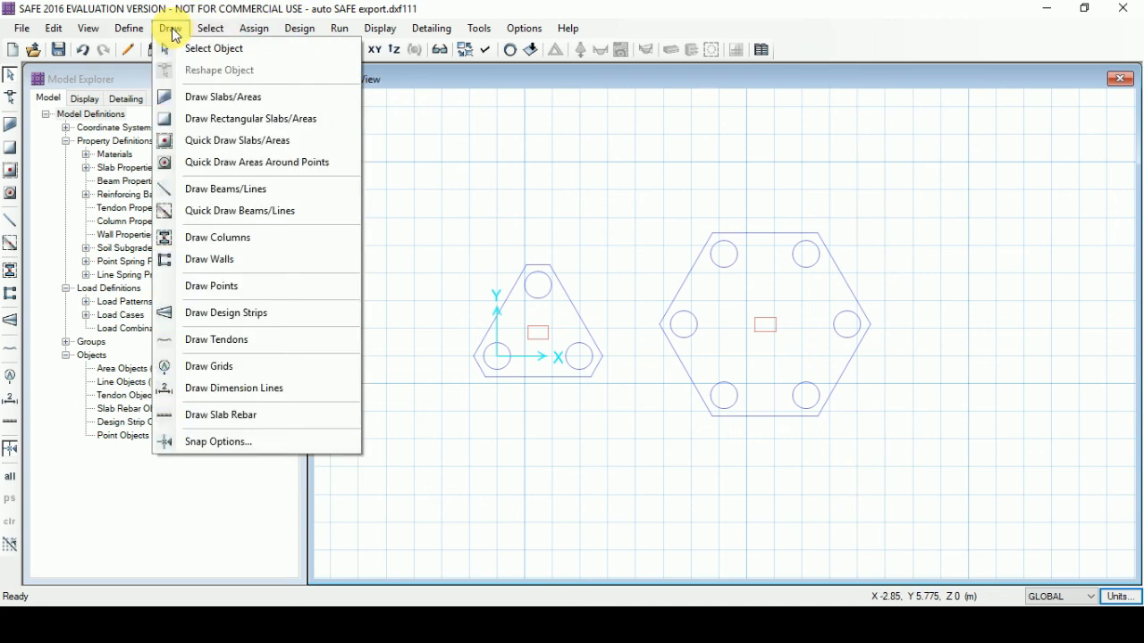
left_click(244, 99)
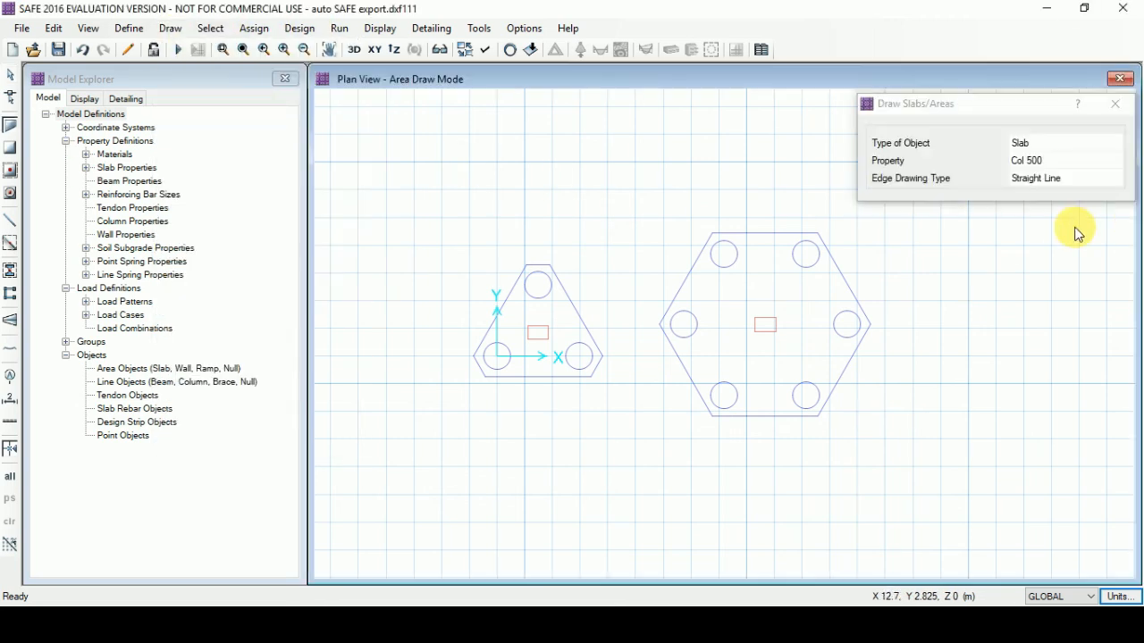
left_click(1090, 144)
left_click(1090, 143)
left_click(1090, 143)
left_click(1073, 162)
left_click(1074, 163)
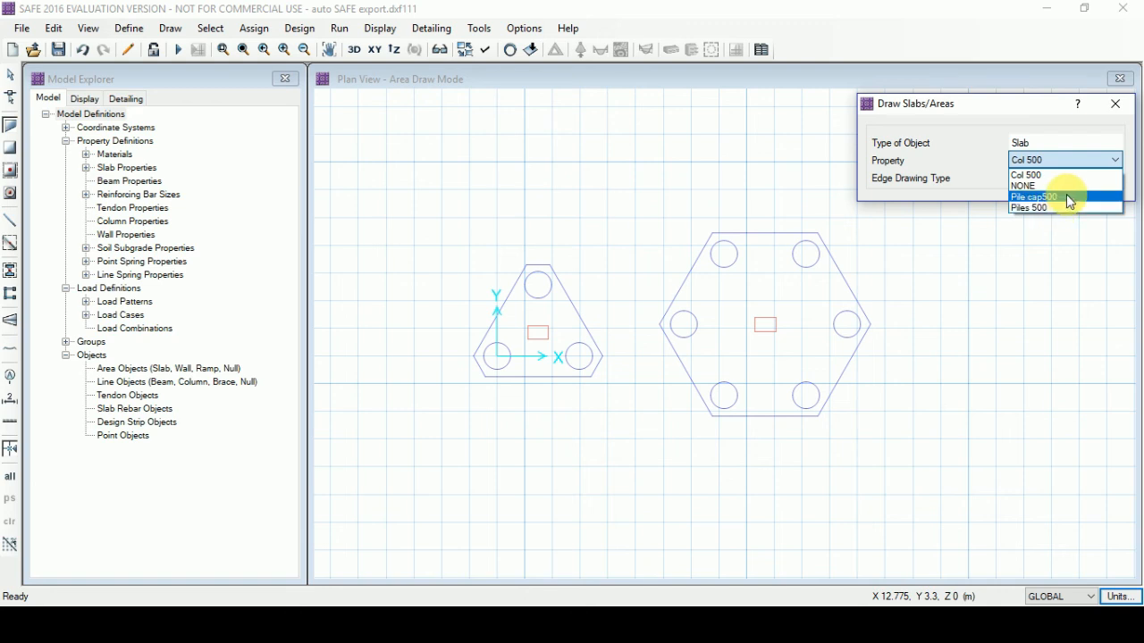
left_click(1066, 195)
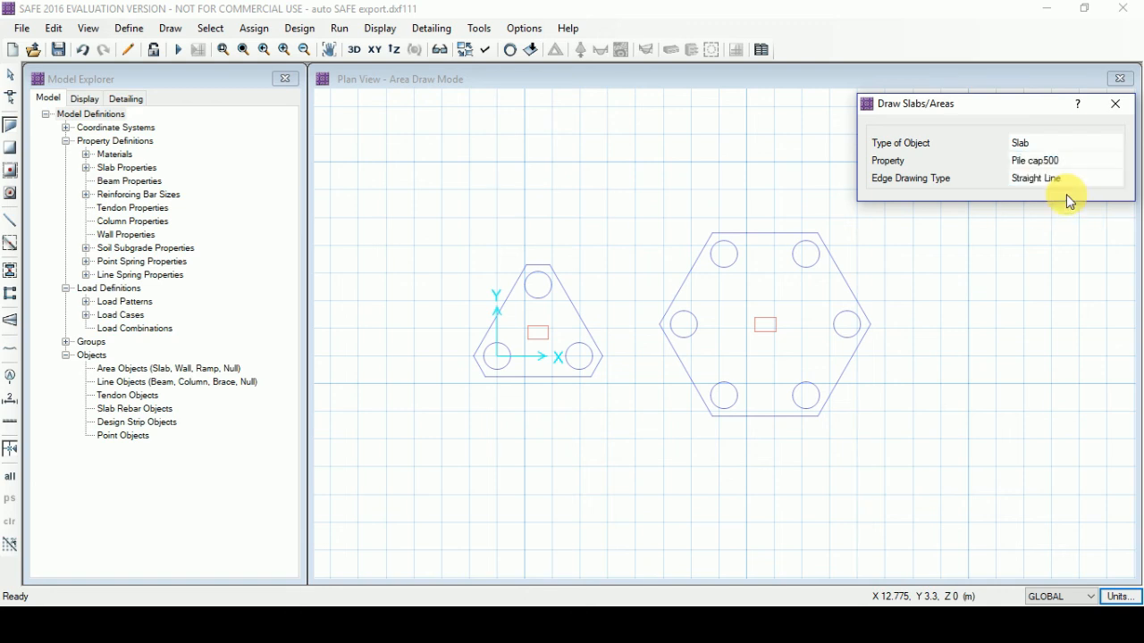
right_click(776, 235)
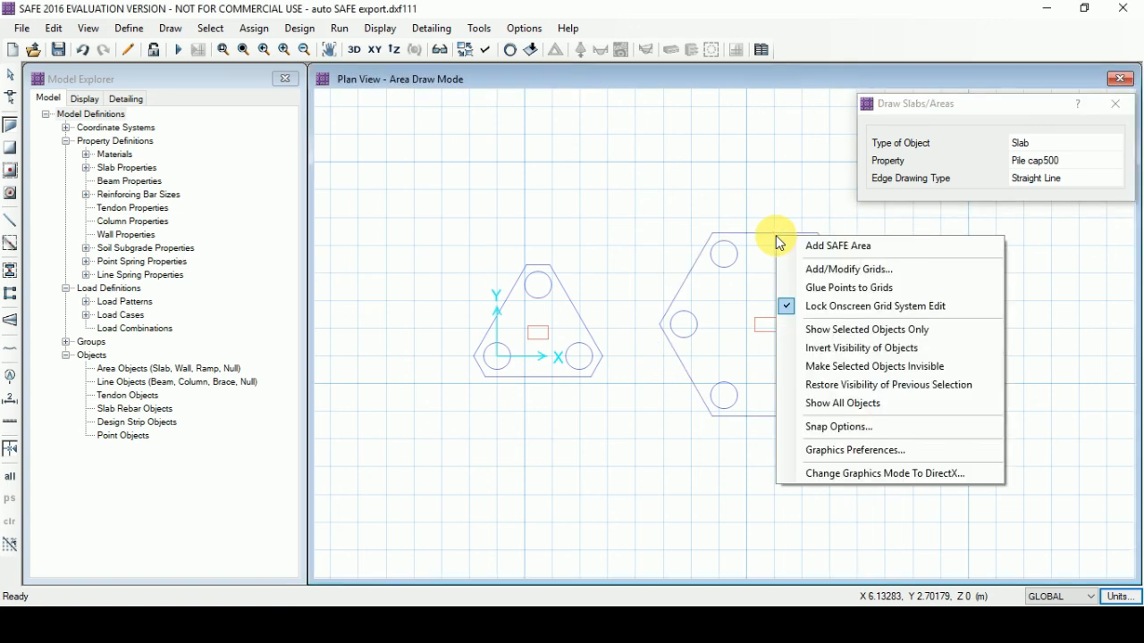
left_click(846, 248)
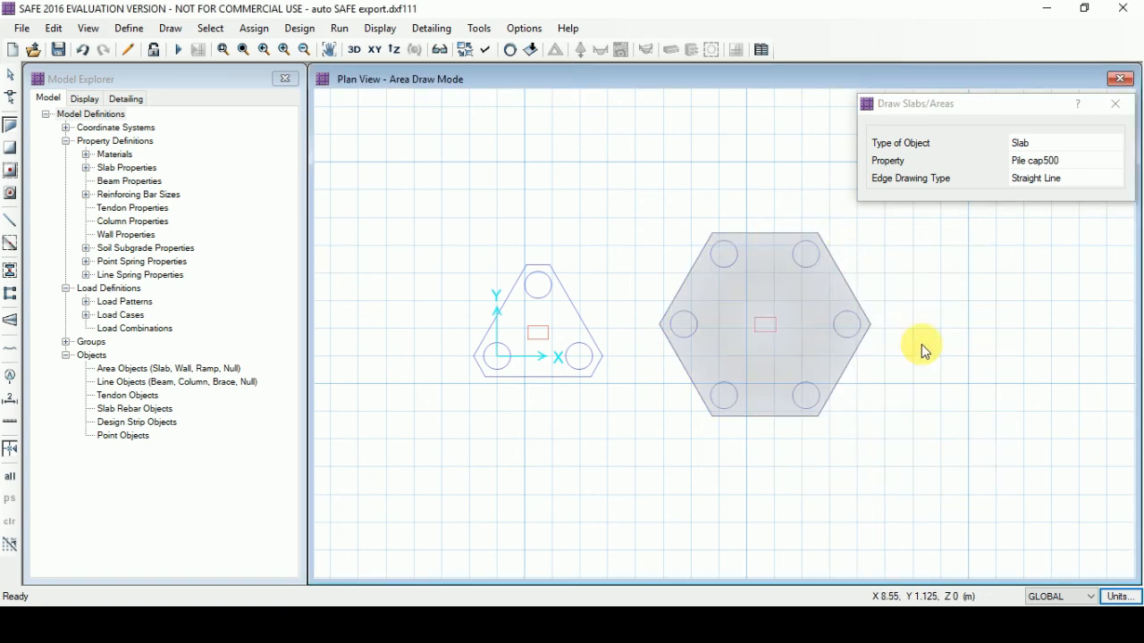
right_click(589, 317)
left_click(620, 323)
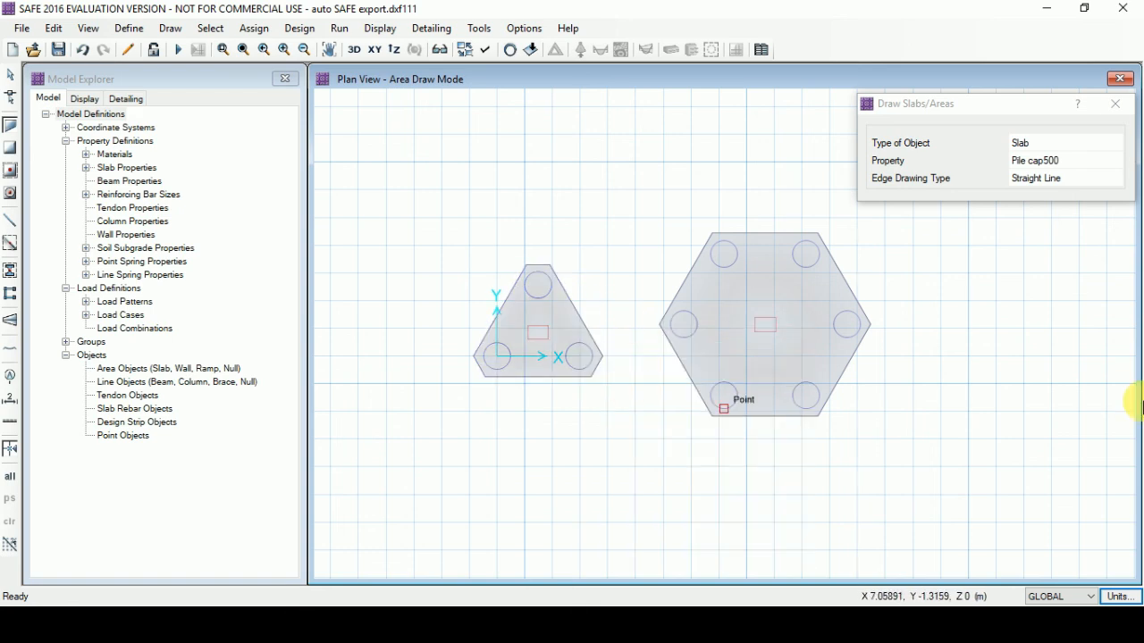
Step: Add a SAFE area with property Col 500 from the column rectangle in the hexagonal cap
left_click(1112, 166)
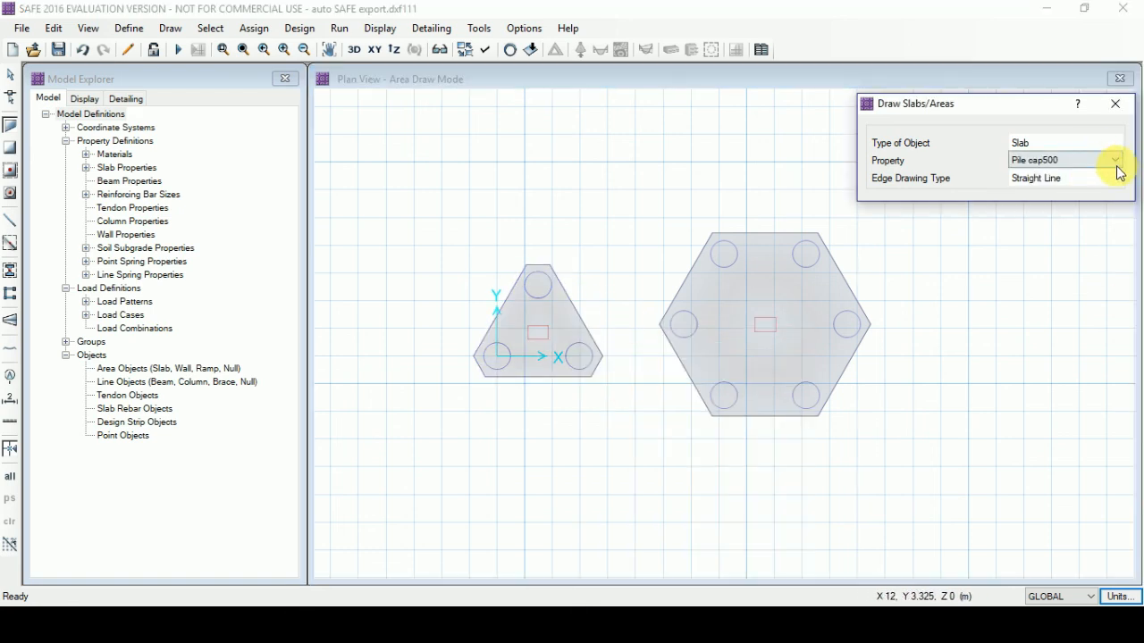
left_click(1117, 162)
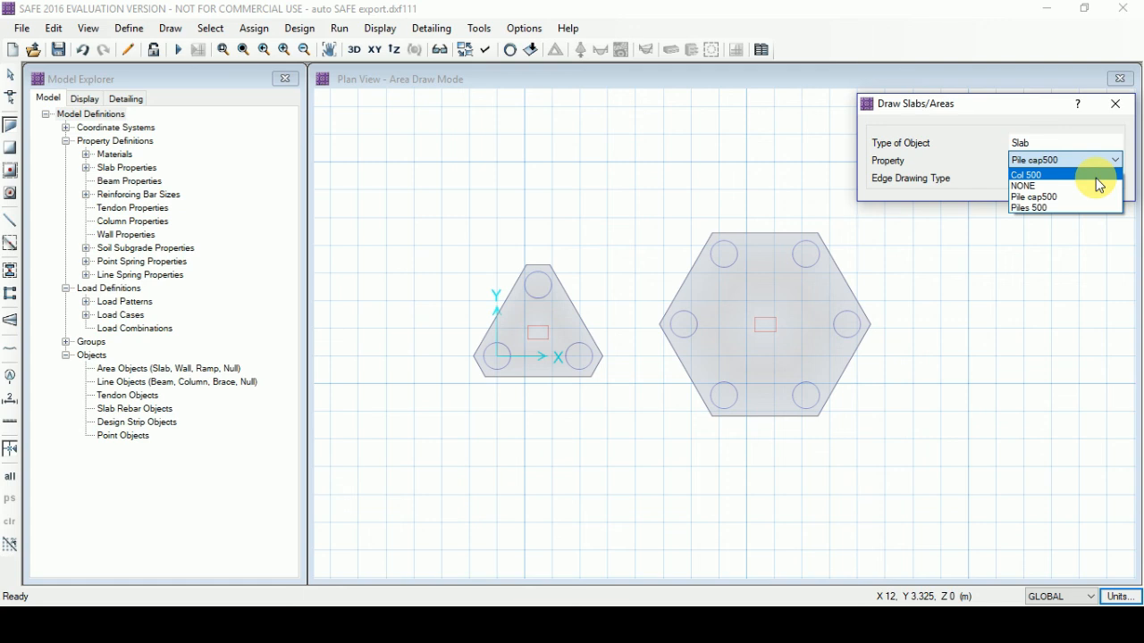
left_click(1096, 176)
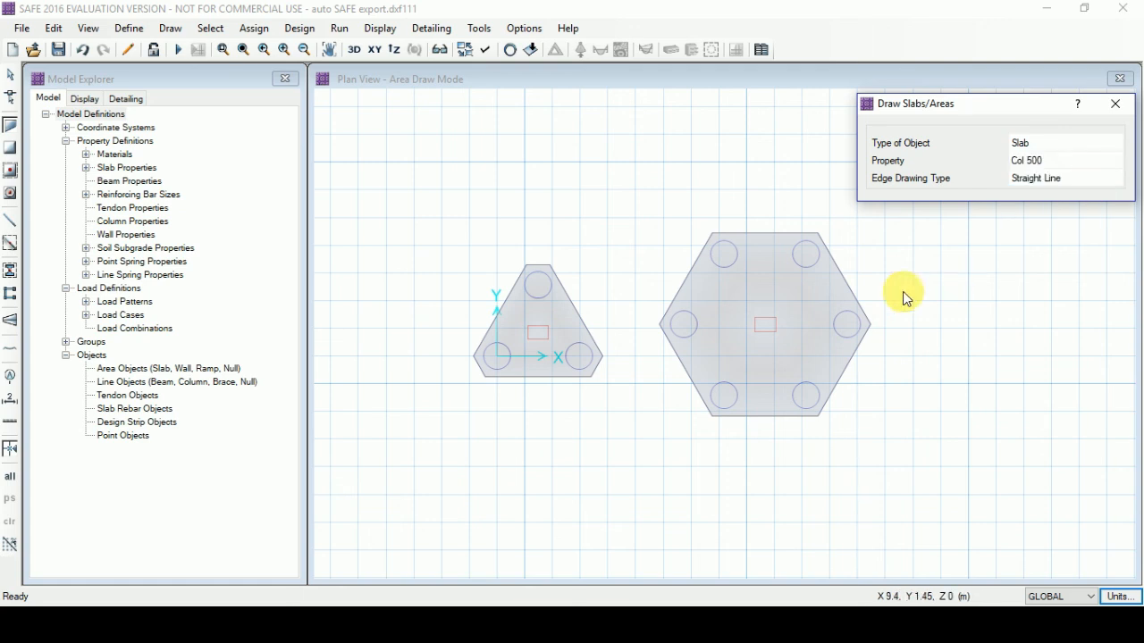
scroll(753, 327, "up", 3)
scroll(783, 350, "up", 4)
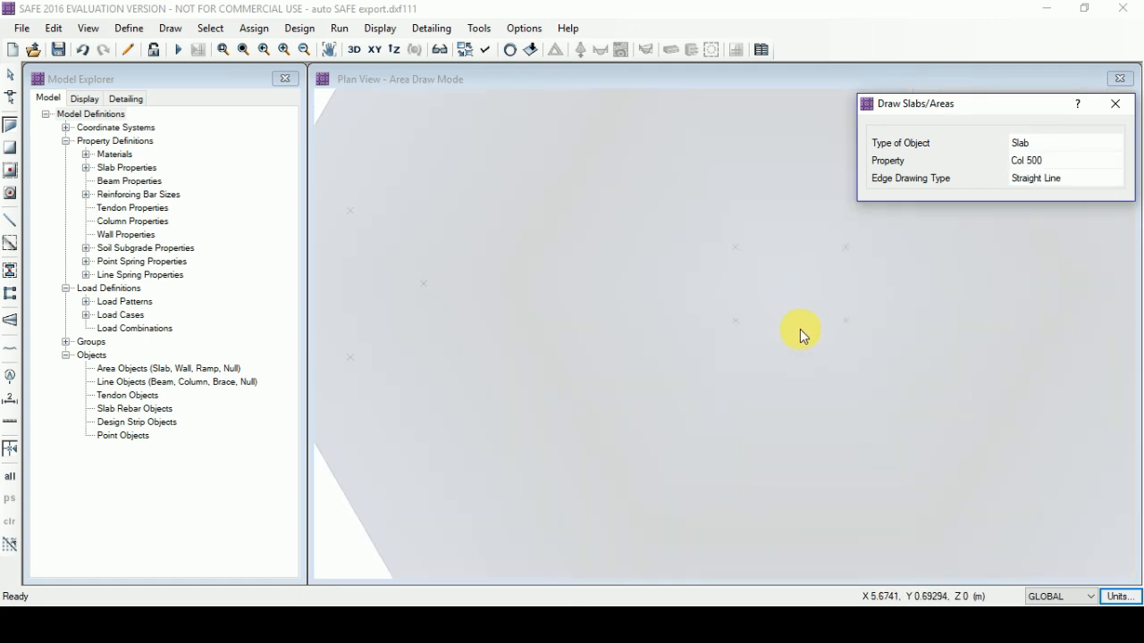
right_click(809, 325)
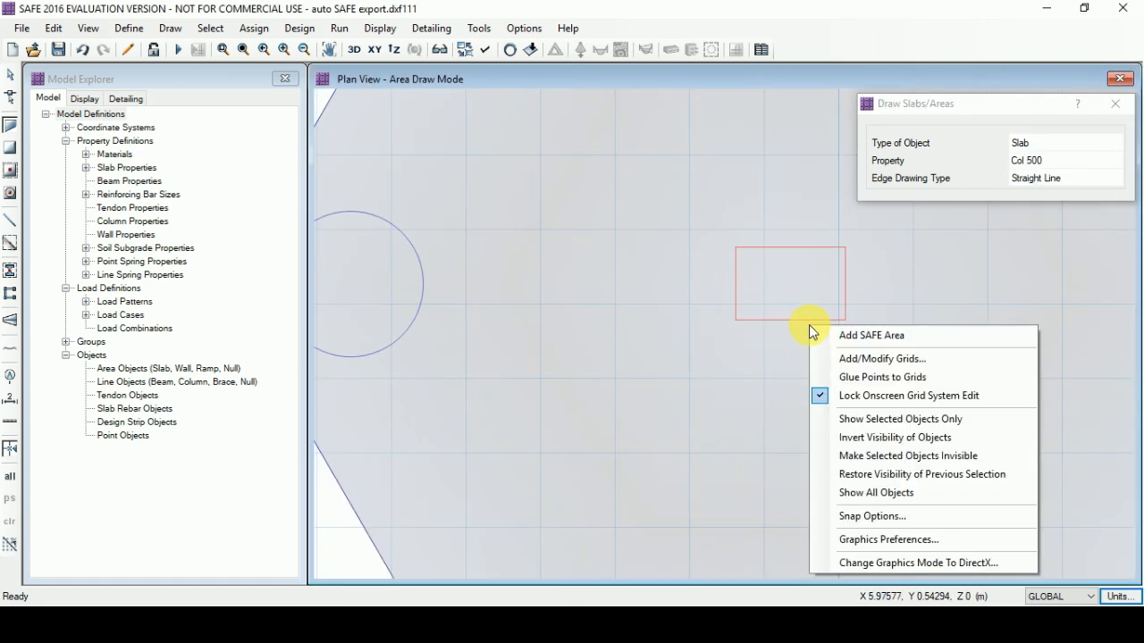
left_click(886, 337)
Step: Add a Col 500 SAFE area from the column rectangle in the triangular cap
scroll(882, 294, "down", 6)
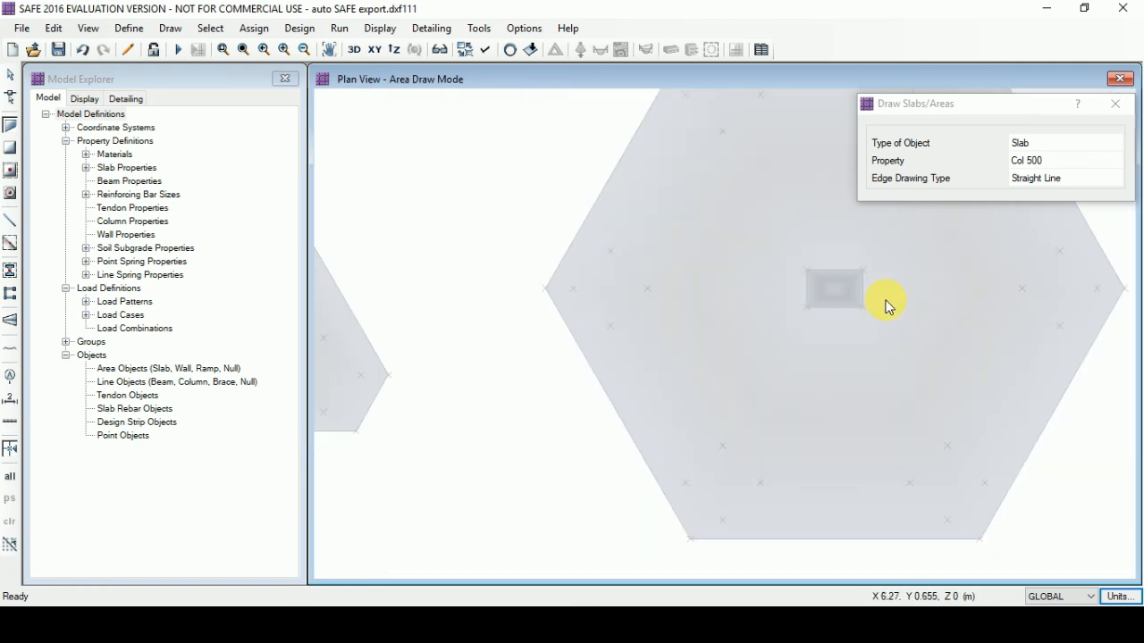
scroll(452, 325, "up", 2)
scroll(469, 320, "up", 3)
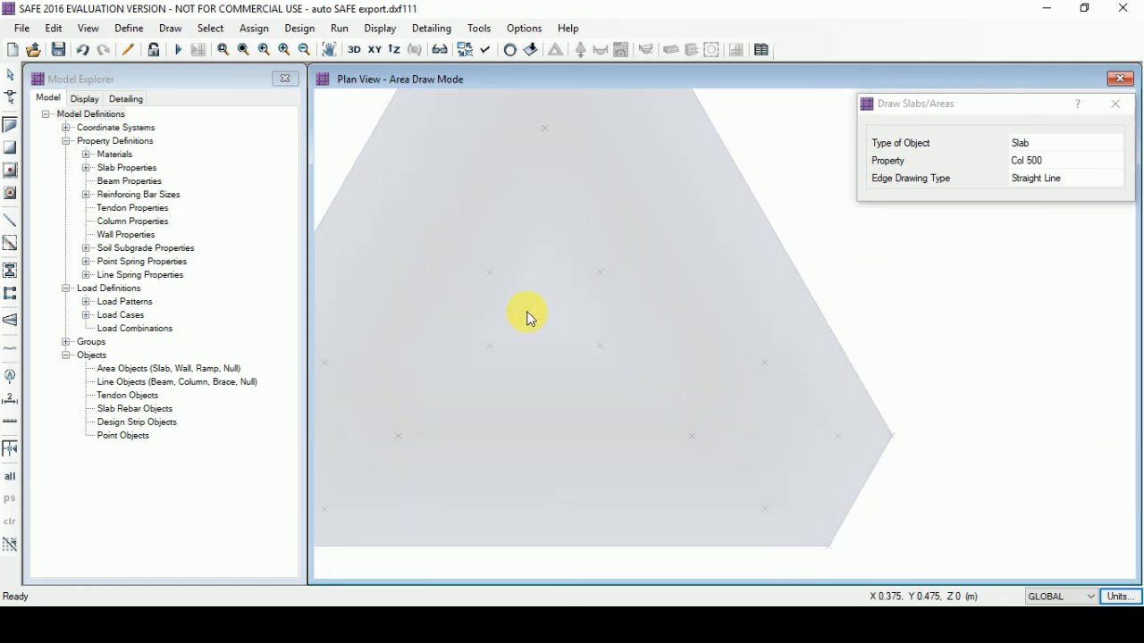
right_click(562, 275)
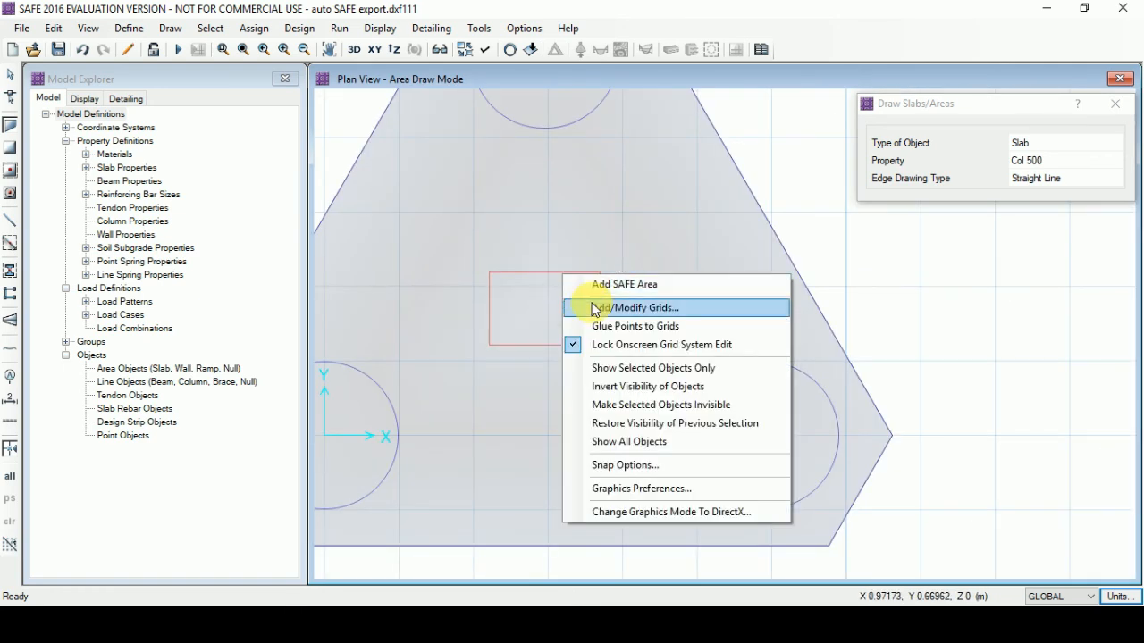
left_click(615, 284)
scroll(615, 302, "down", 4)
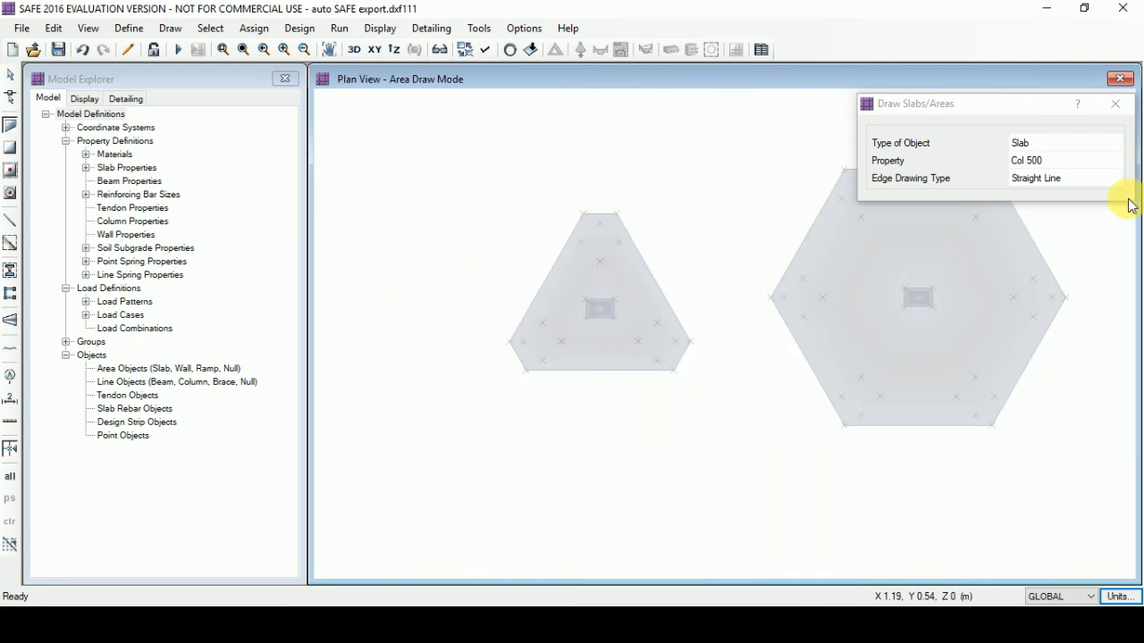
Step: Add SAFE areas with property Piles 500 from the three pile circles in the triangular cap
left_click(1108, 162)
left_click(1114, 161)
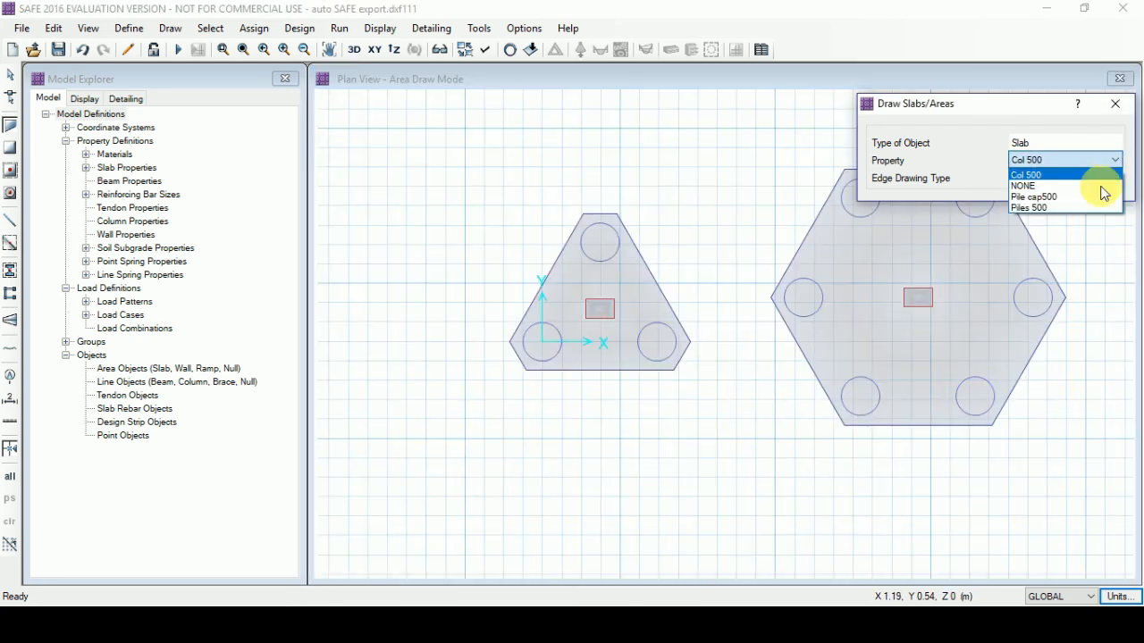
left_click(1078, 207)
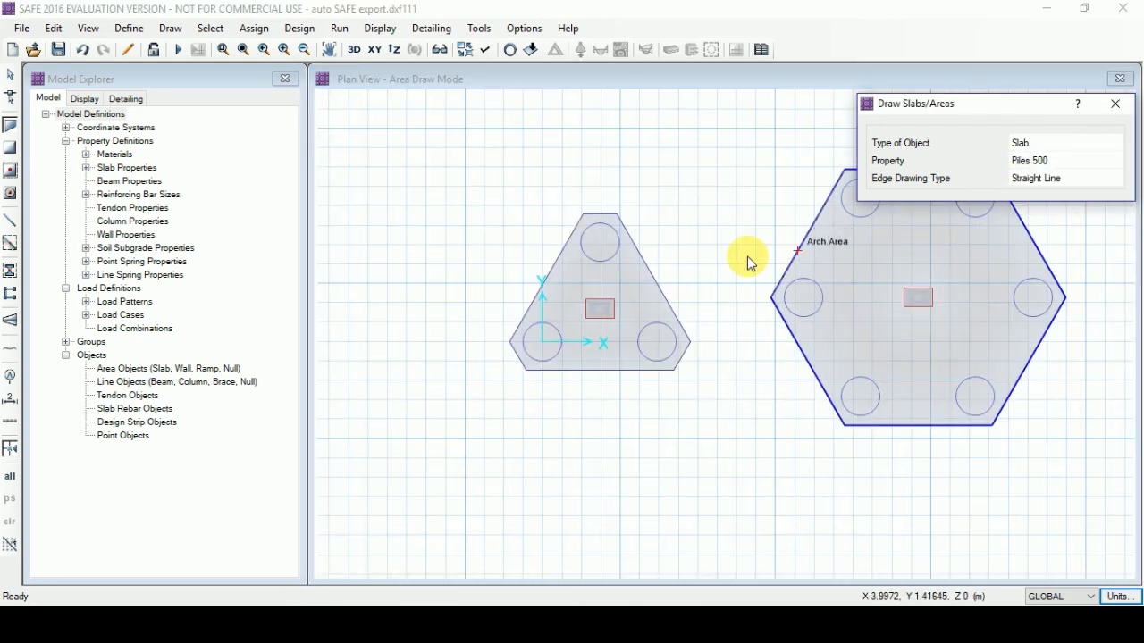
scroll(638, 278, "up", 3)
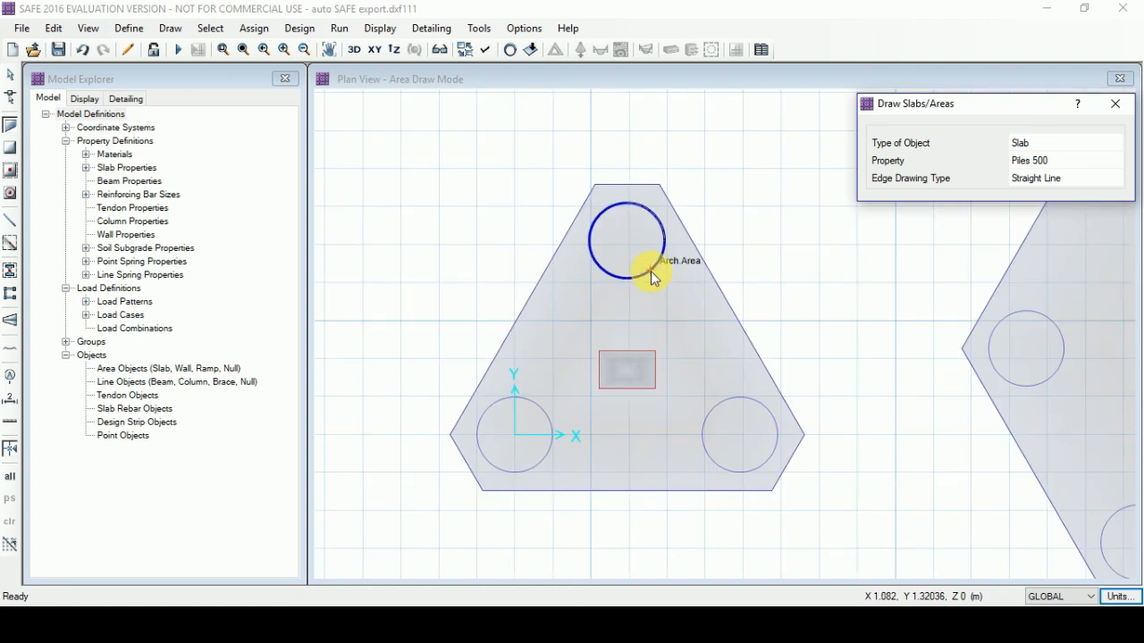
right_click(653, 271)
left_click(708, 280)
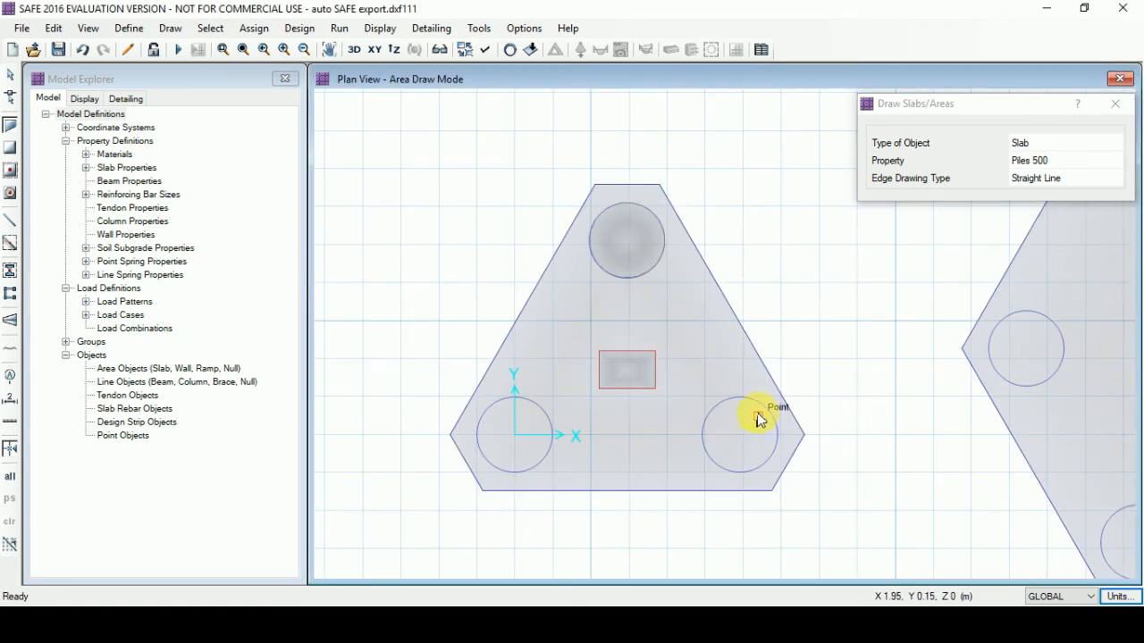
right_click(773, 359)
left_click(809, 367)
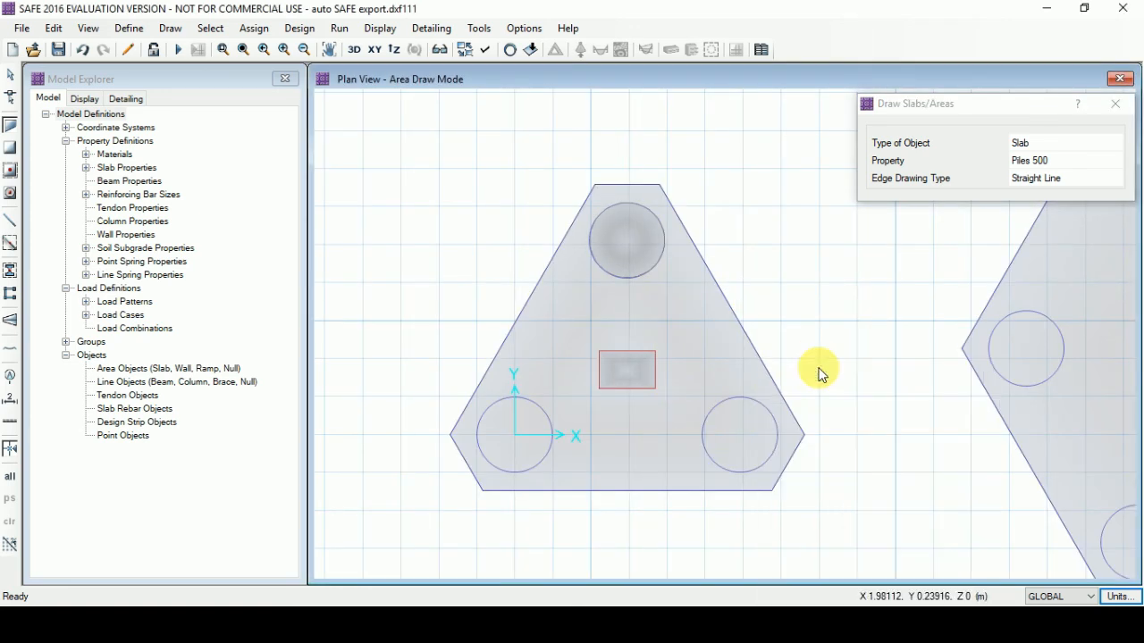
right_click(545, 409)
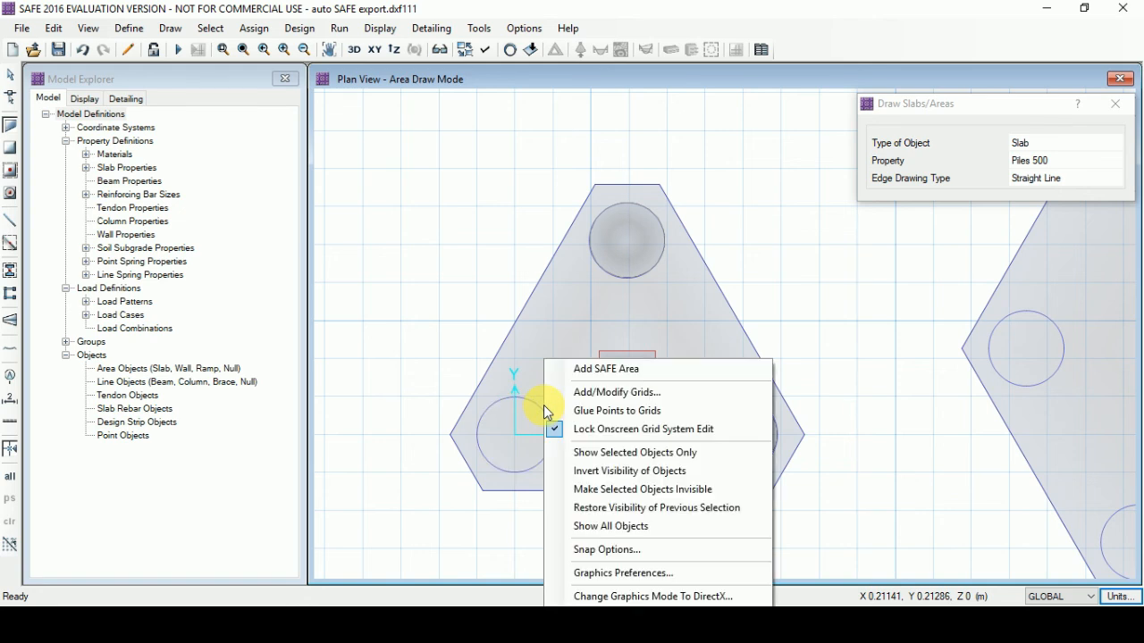
left_click(604, 372)
Step: Add SAFE areas with property Piles 500 from the two lower and two middle pile circles in the hexagonal cap
scroll(349, 424, "down", 2)
scroll(741, 468, "up", 3)
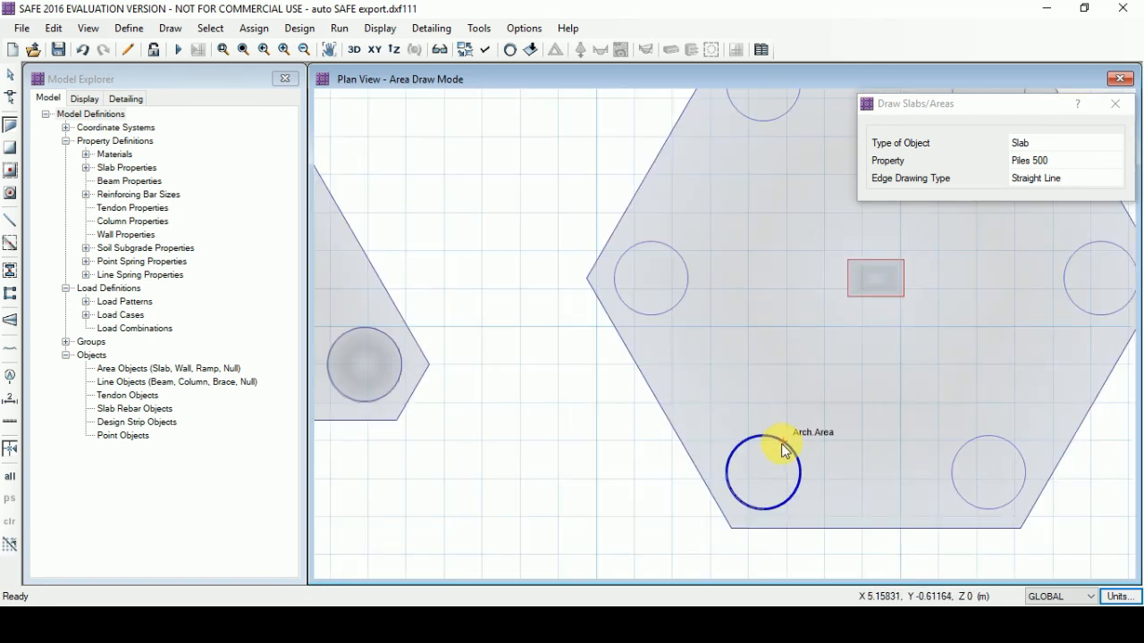
right_click(787, 436)
left_click(861, 375)
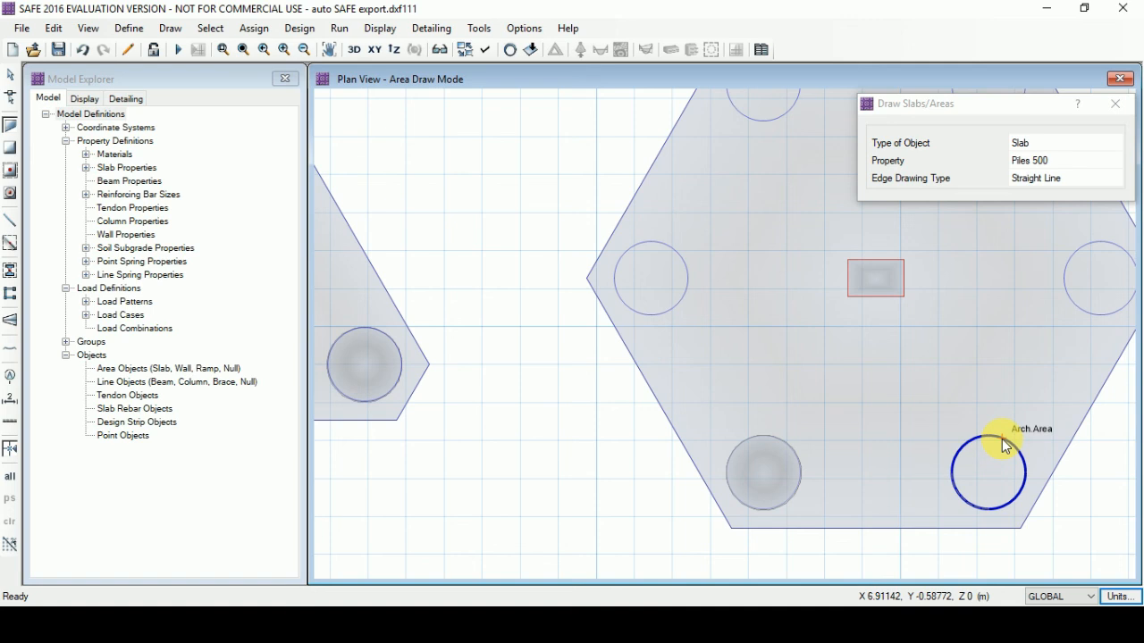
right_click(1000, 446)
left_click(987, 374)
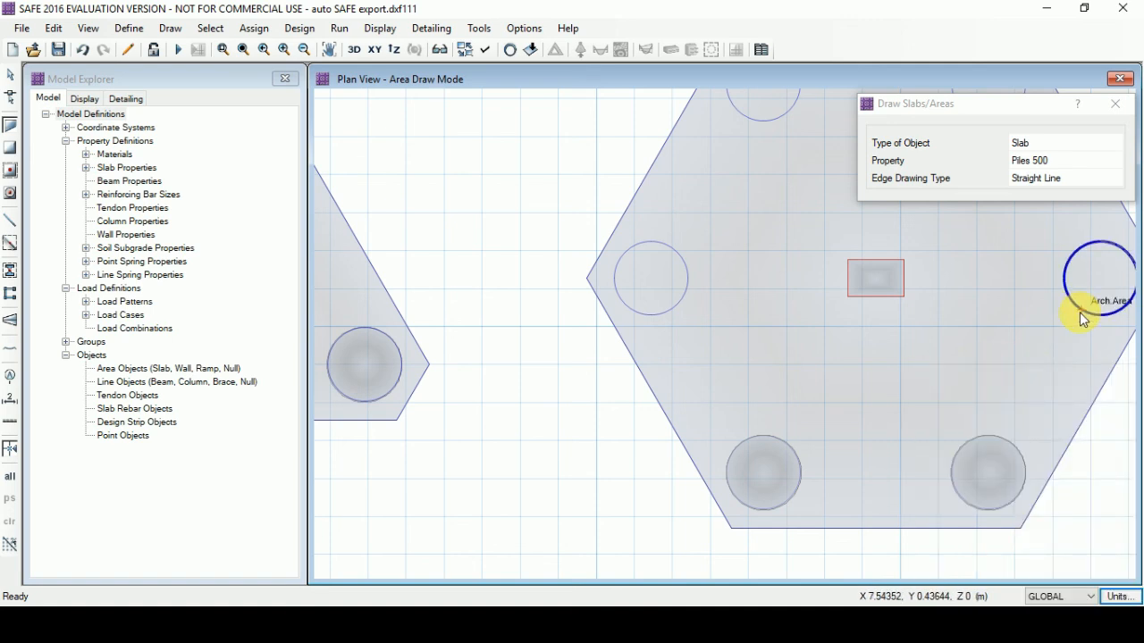
right_click(1064, 316)
left_click(1062, 317)
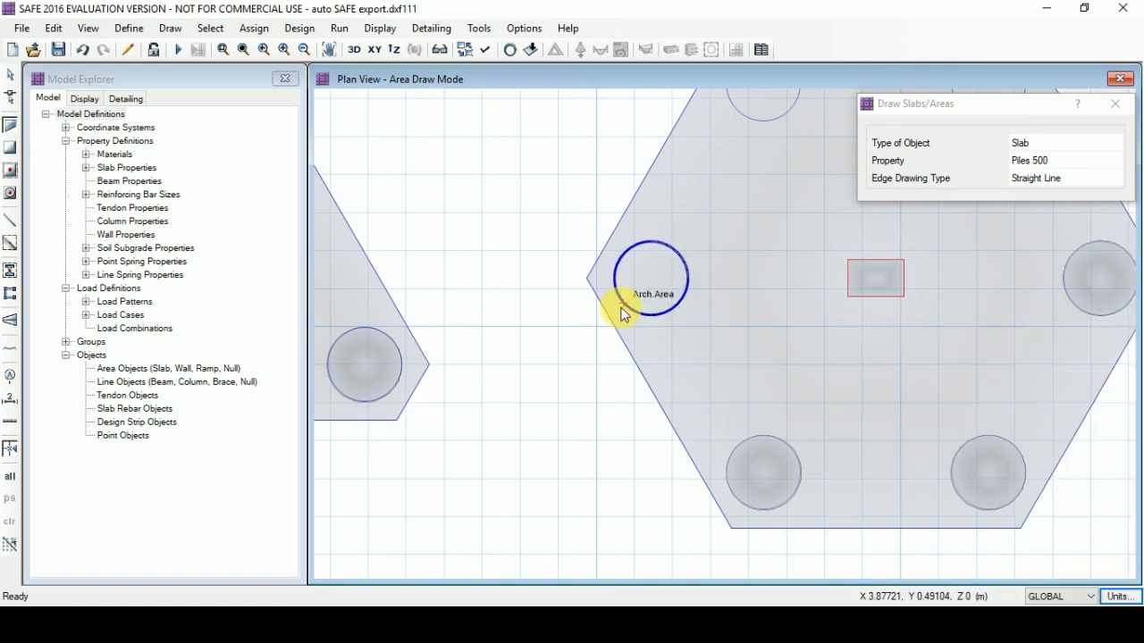
right_click(669, 307)
left_click(715, 317)
Step: Add SAFE areas with property Piles 500 from the two upper pile circles in the hexagonal cap
middle_click_drag(731, 350, 566, 549)
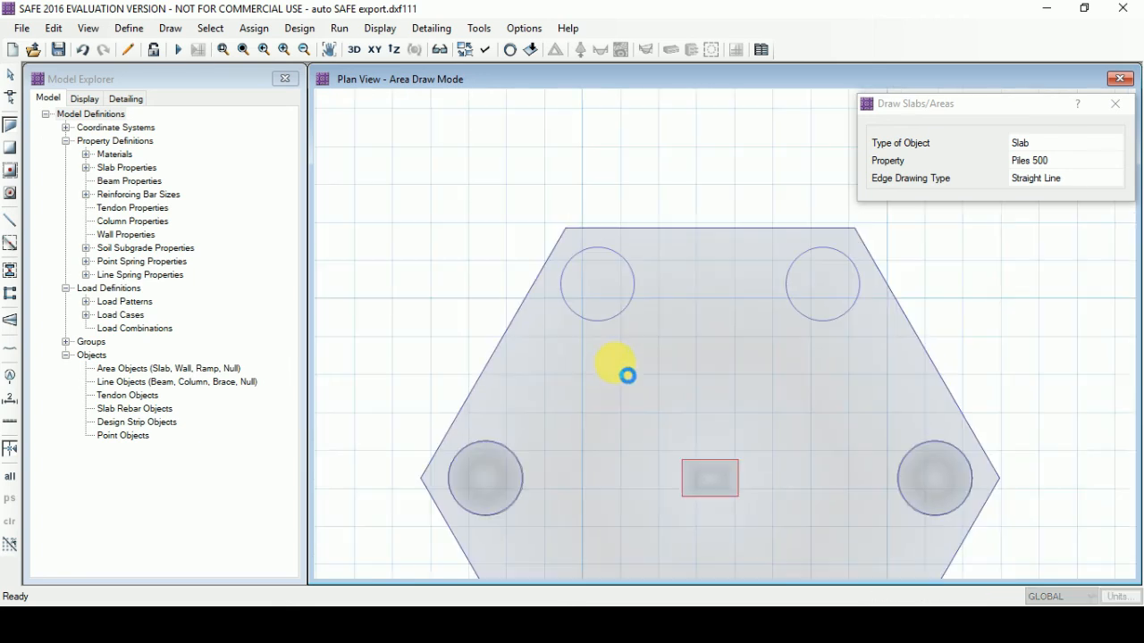
right_click(614, 322)
left_click(666, 332)
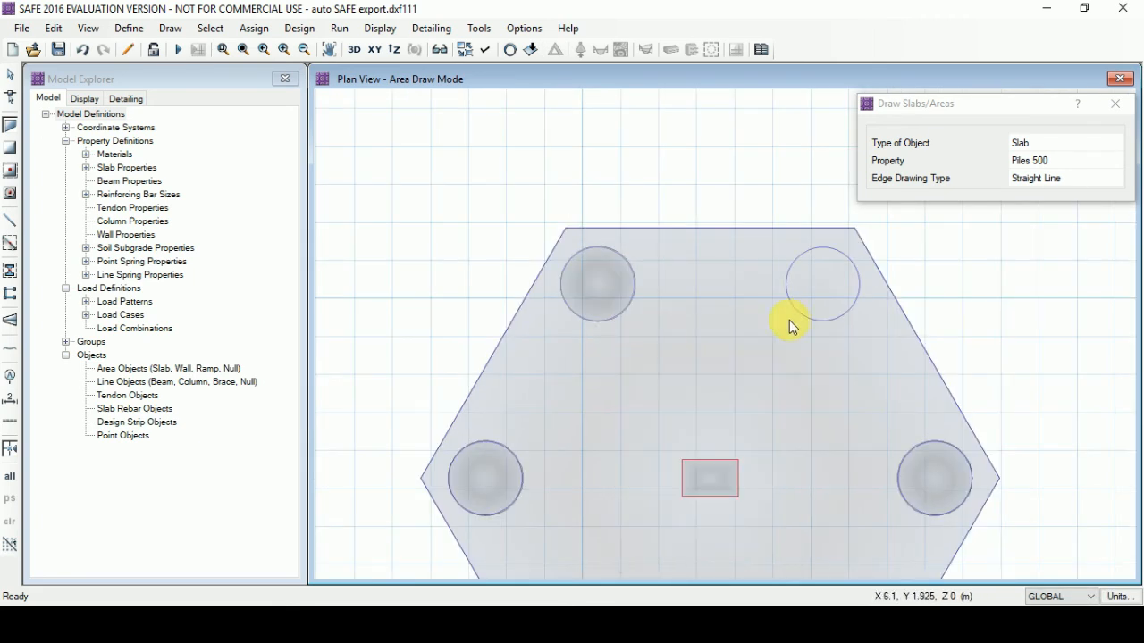
right_click(812, 320)
left_click(847, 327)
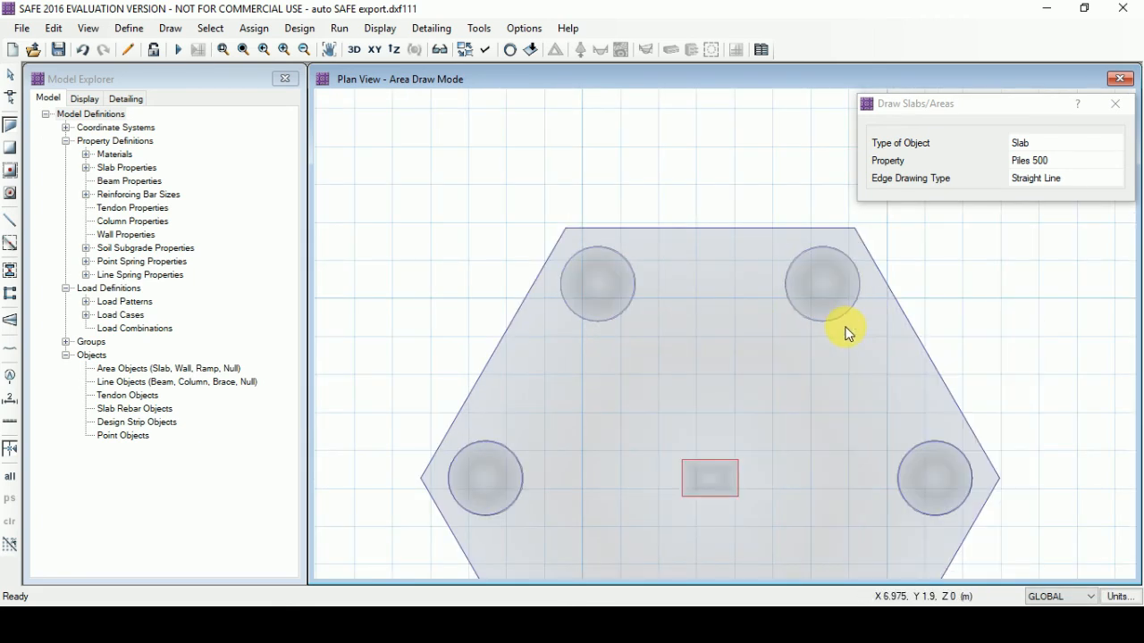
scroll(778, 304, "down", 4)
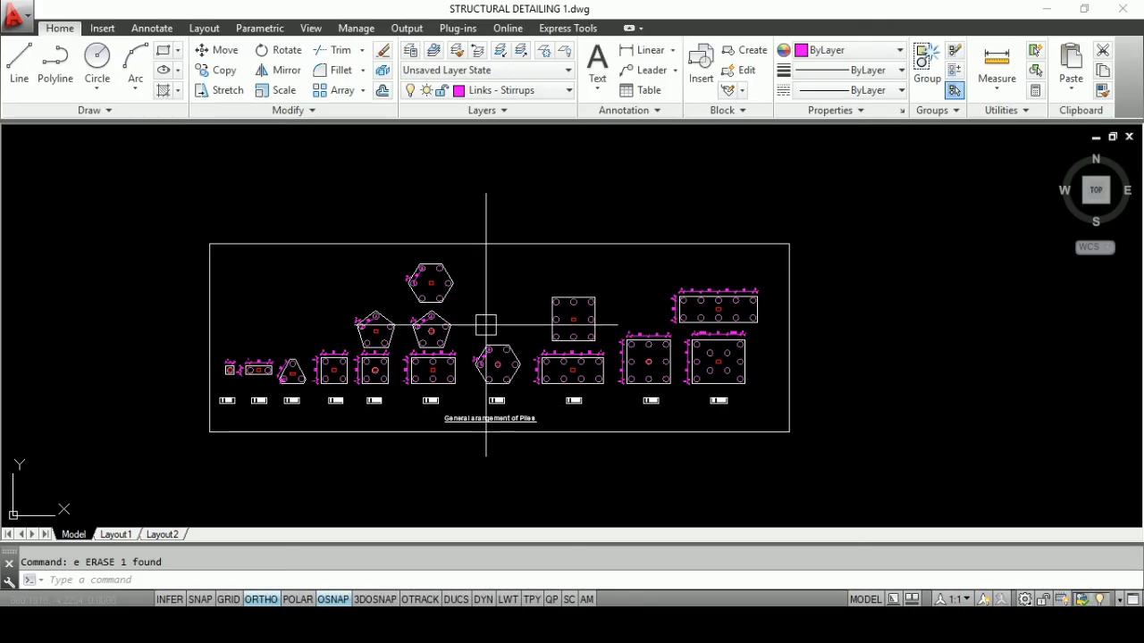
Step: Examine the general arrangement of piles in STRUCTURAL DETAILING 1.dwg in AutoCAD, comparing the cap shapes and d and 3d pile spacings
scroll(429, 375, "up", 4)
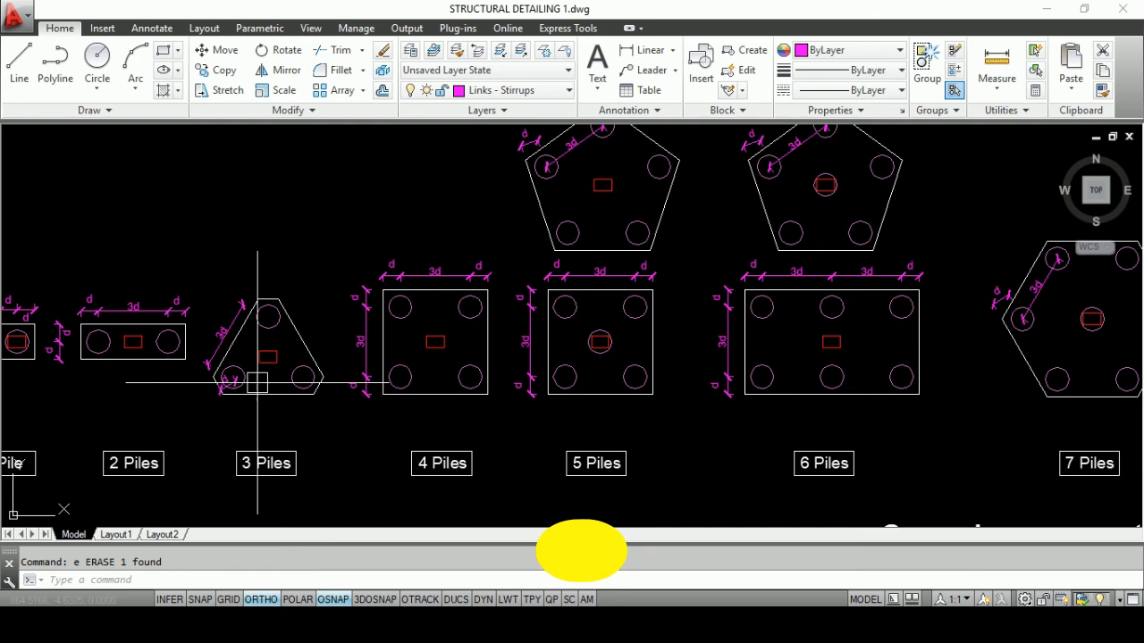
scroll(223, 385, "down", 2)
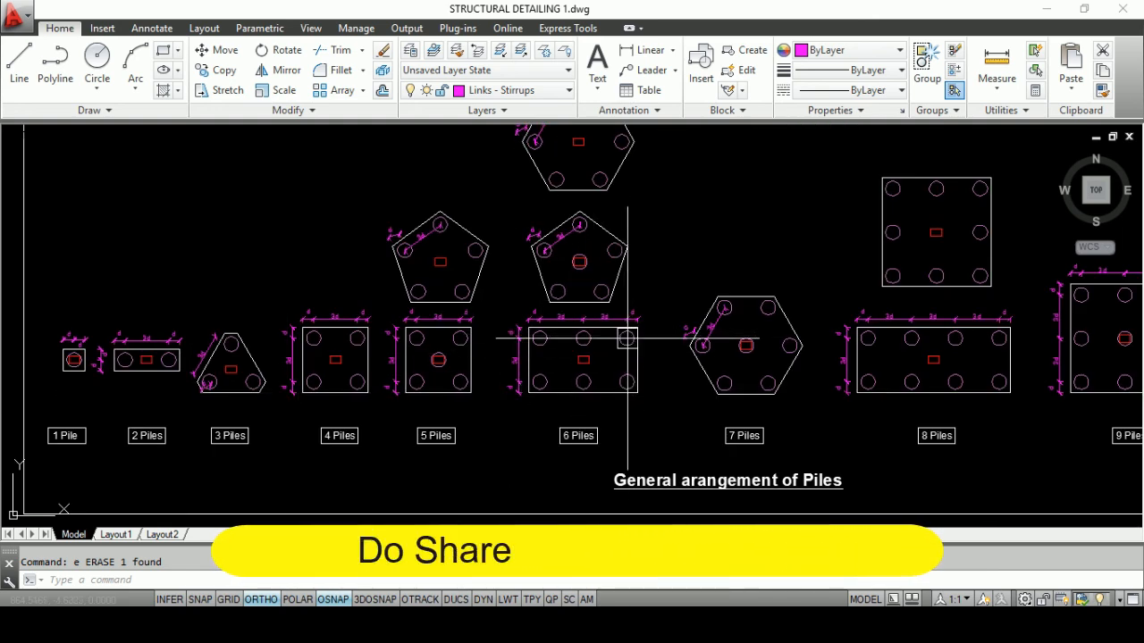
scroll(574, 358, "up", 4)
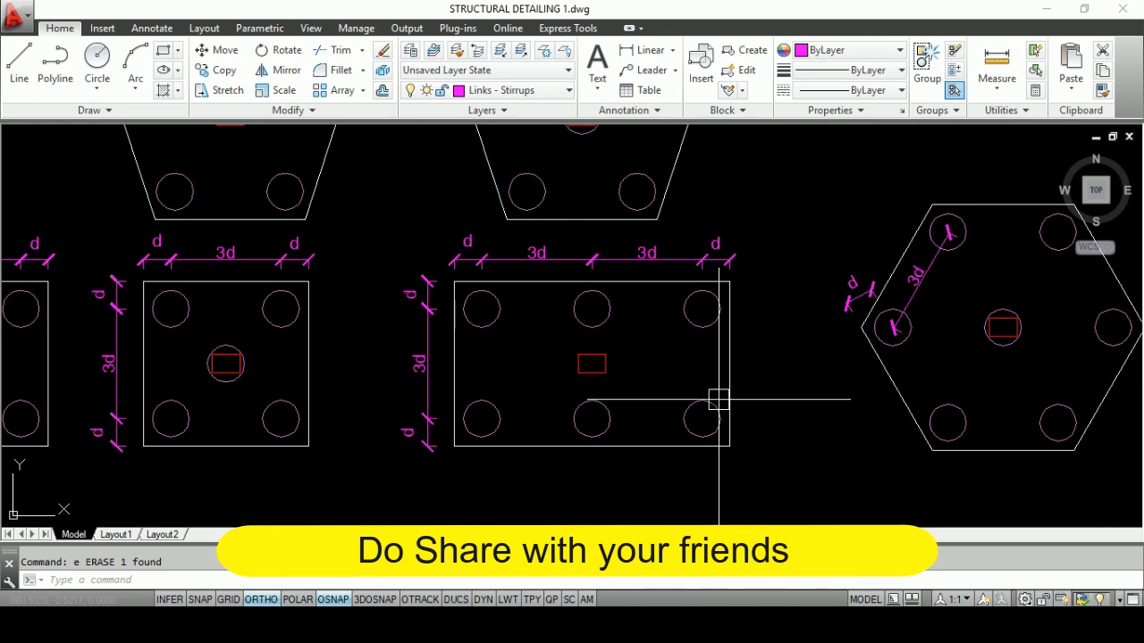
scroll(719, 400, "down", 4)
scroll(254, 396, "up", 3)
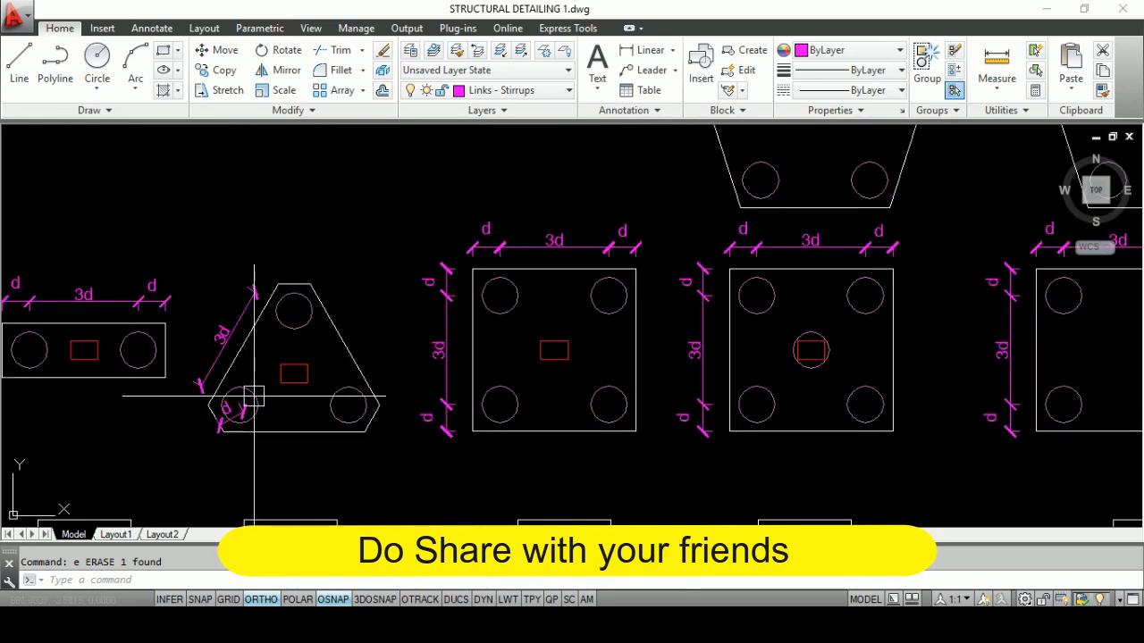
scroll(268, 384, "down", 4)
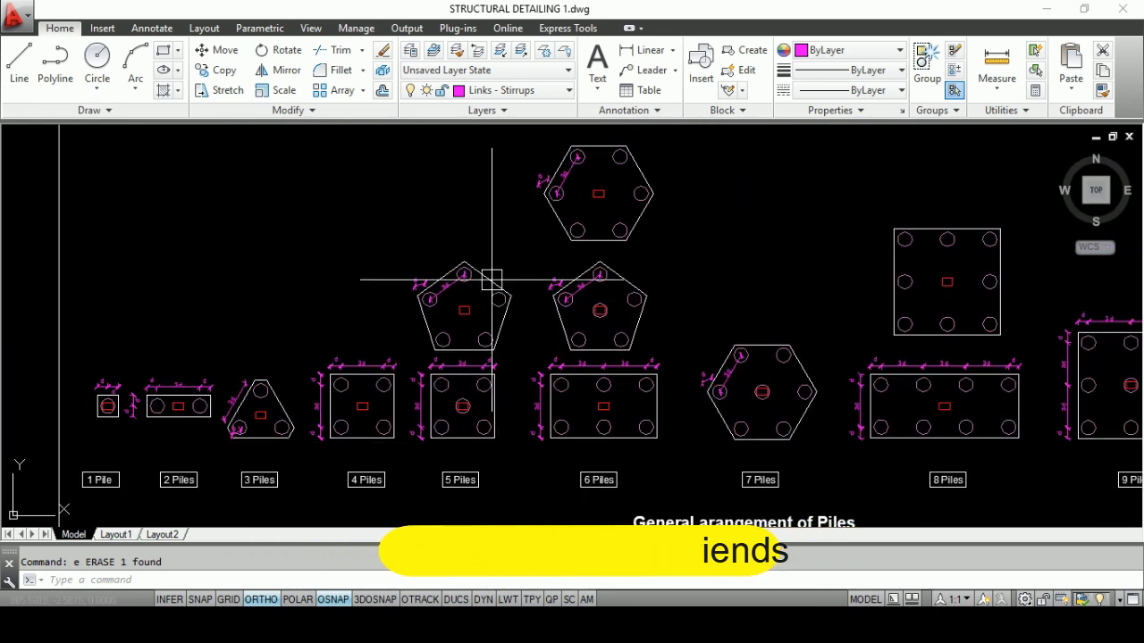
scroll(536, 345, "down", 2)
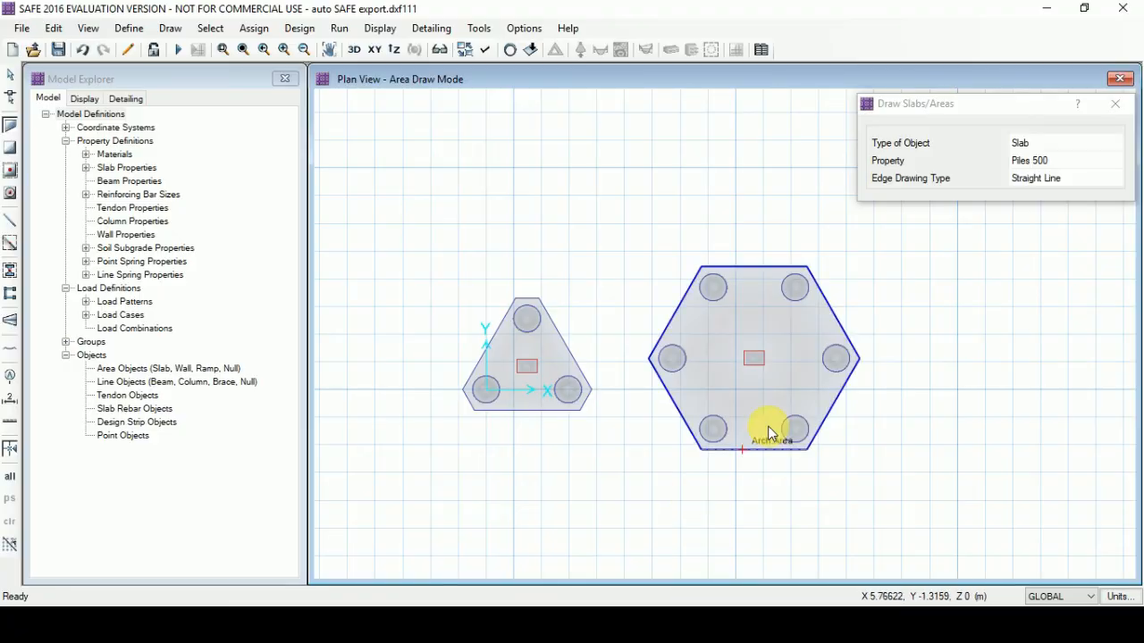
Step: Return to the pile cap model in SAFE and close the Draw Slabs/Areas properties
left_click(1115, 105)
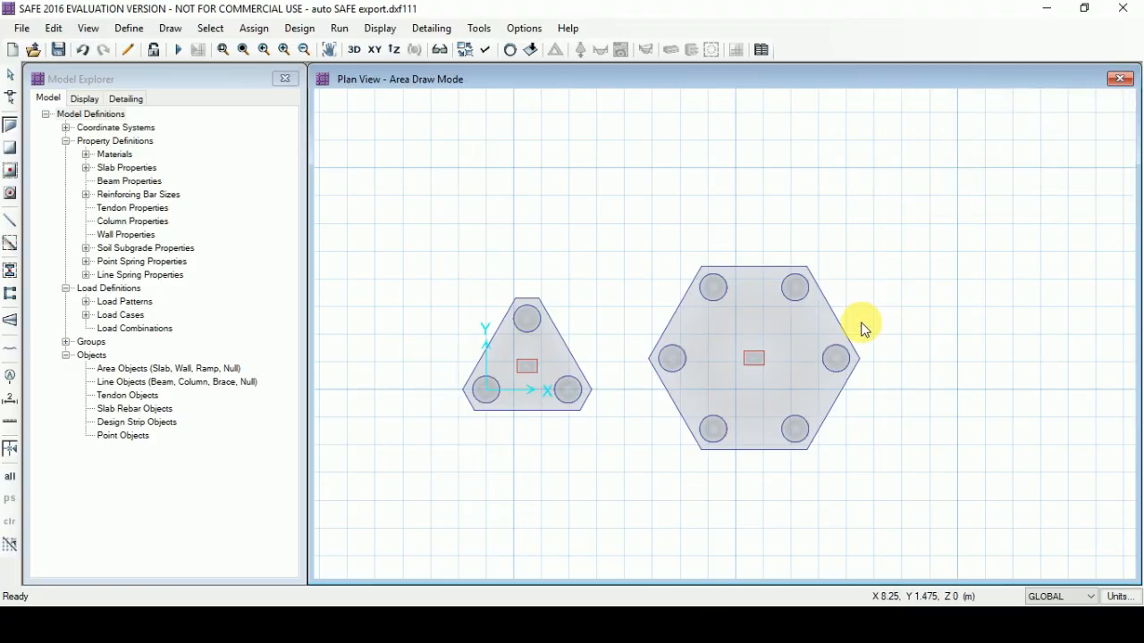